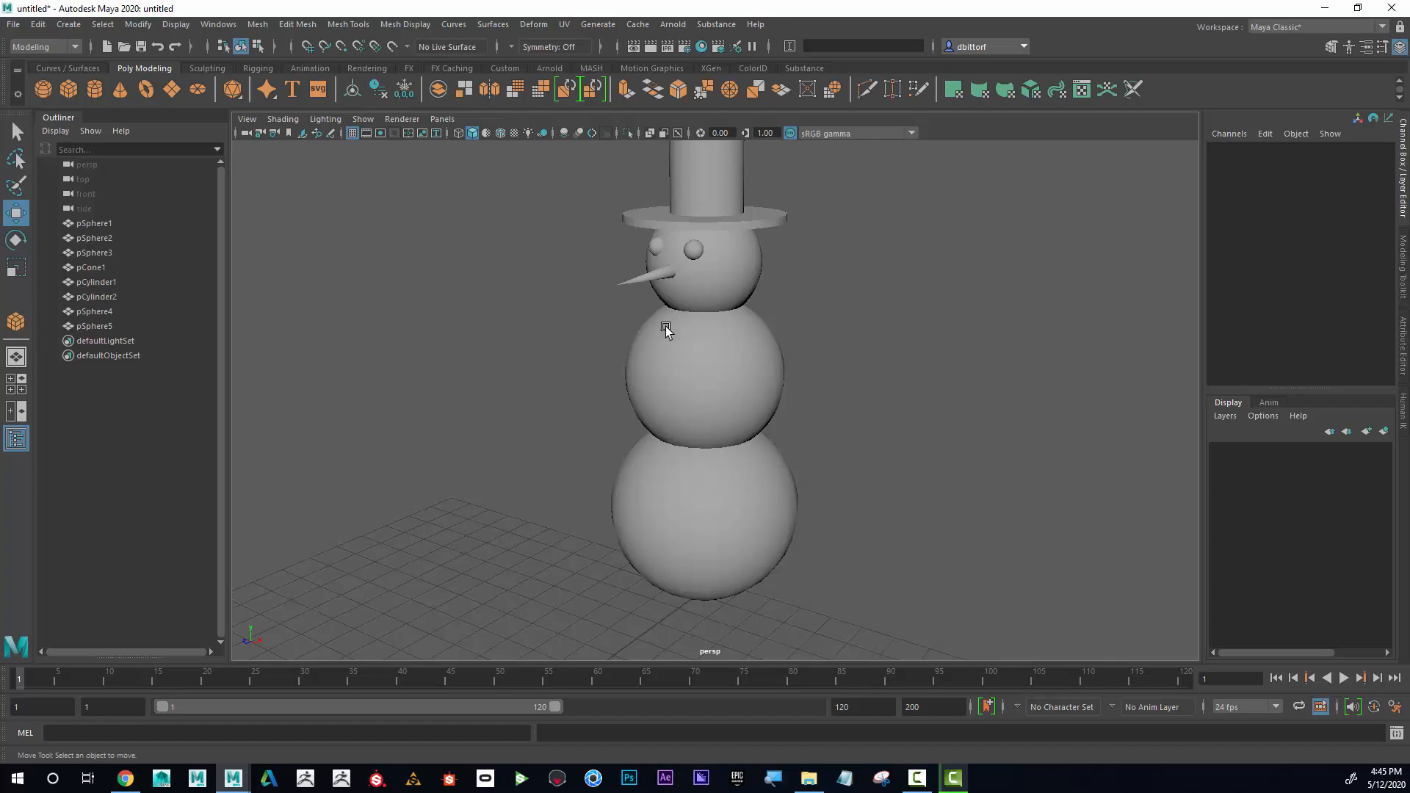
Create a polygon sphere for a coat button and scale it down uniformly to about 0.32.
alt+right_drag(998, 495, 507, 441)
alt+middle_drag(616, 443, 642, 402)
alt+right_drag(641, 403, 850, 441)
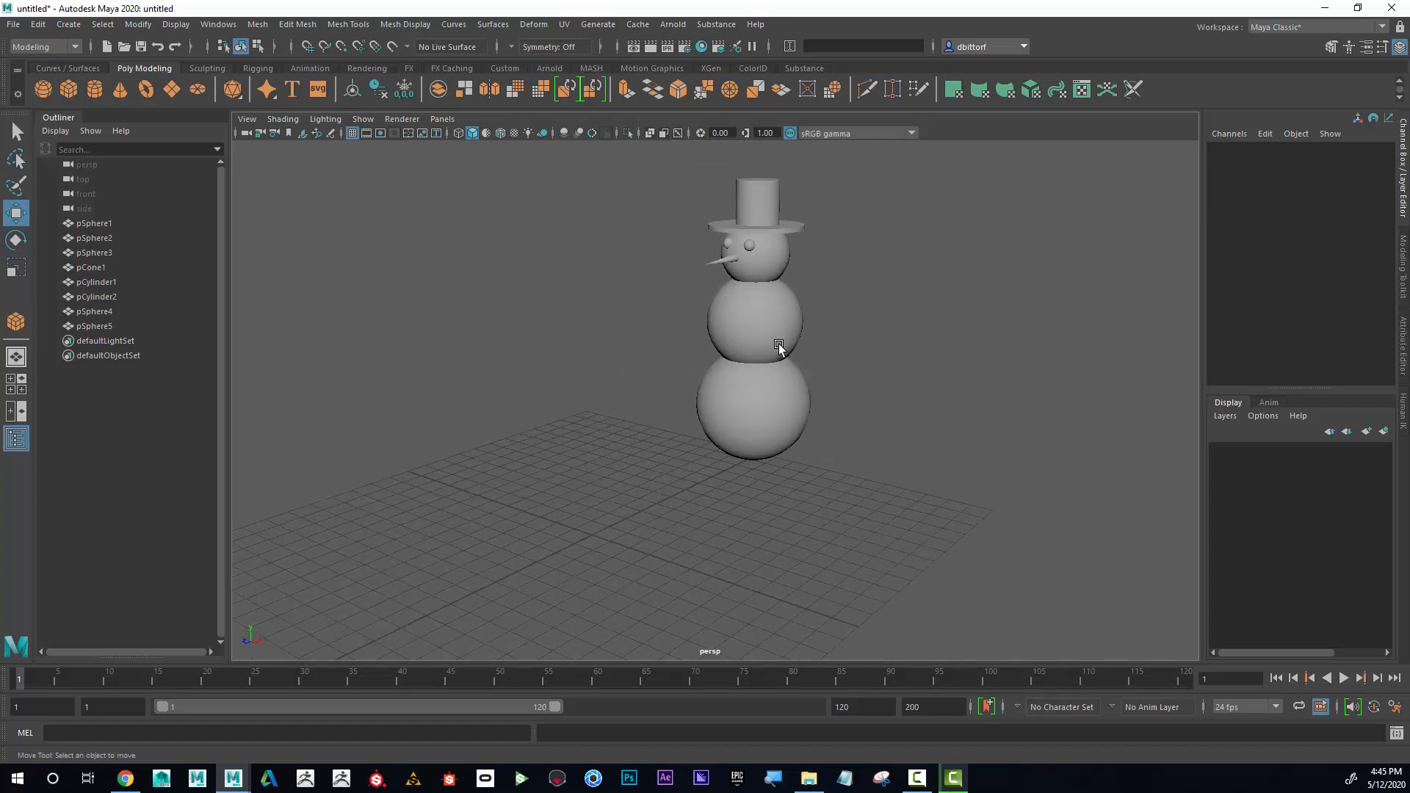
click(68, 24)
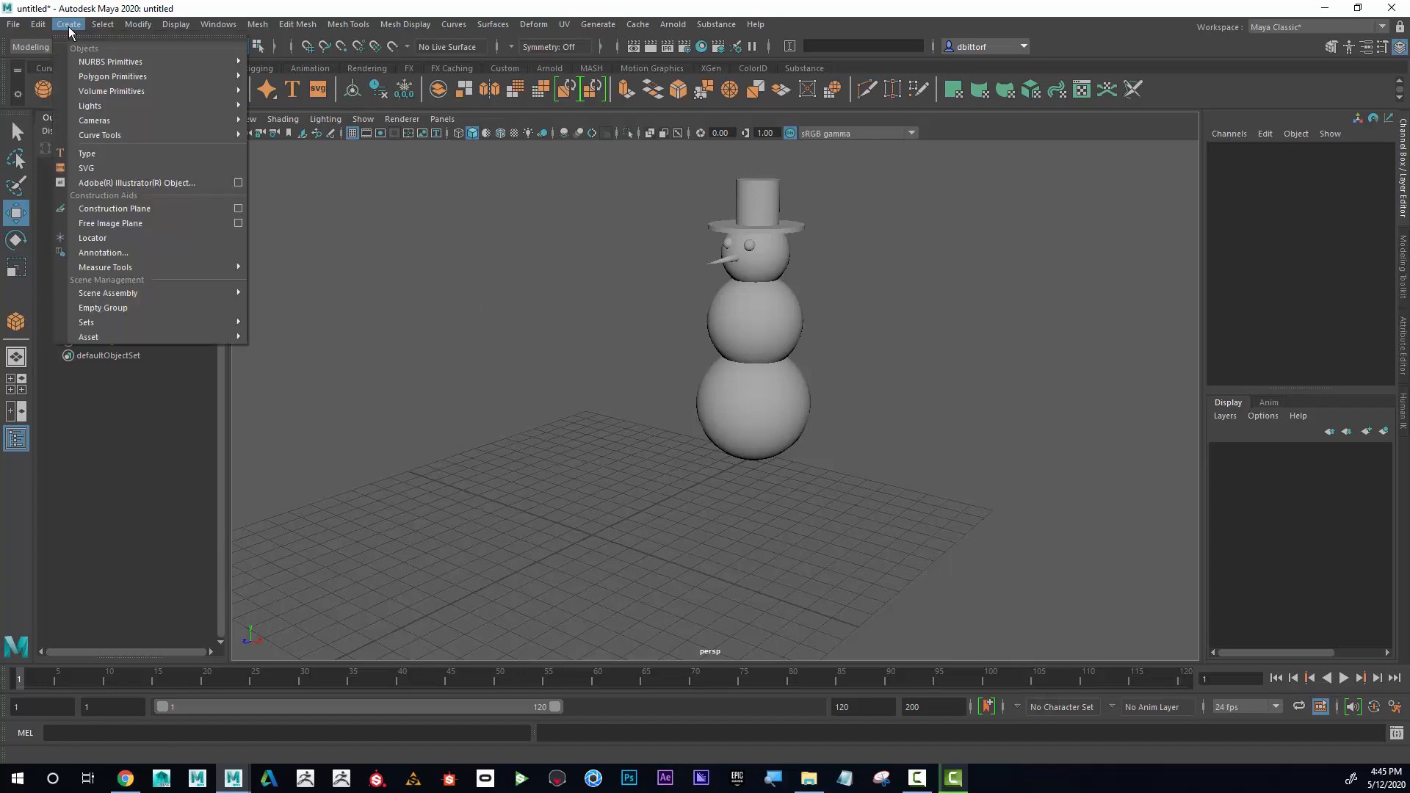
mouse_move(130, 78)
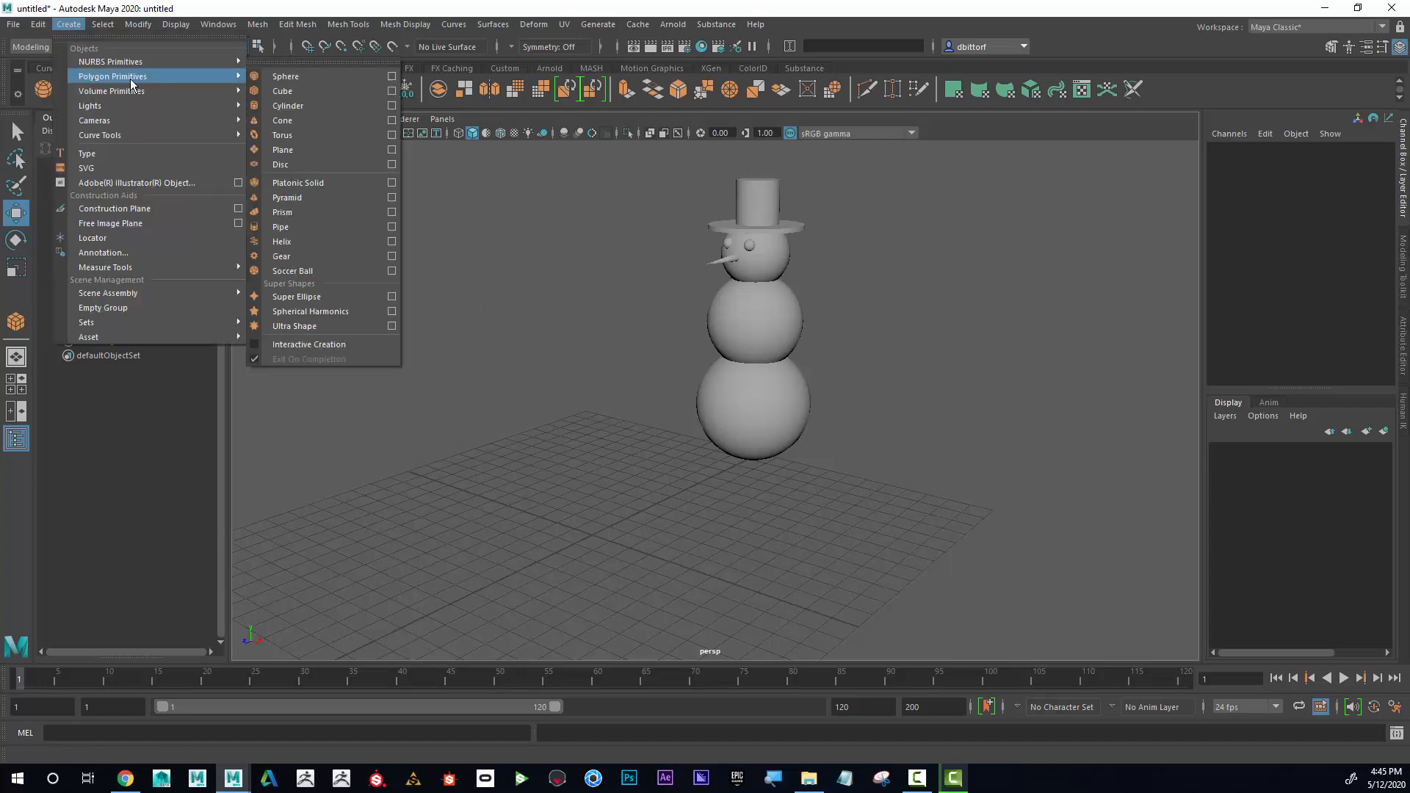
click(322, 76)
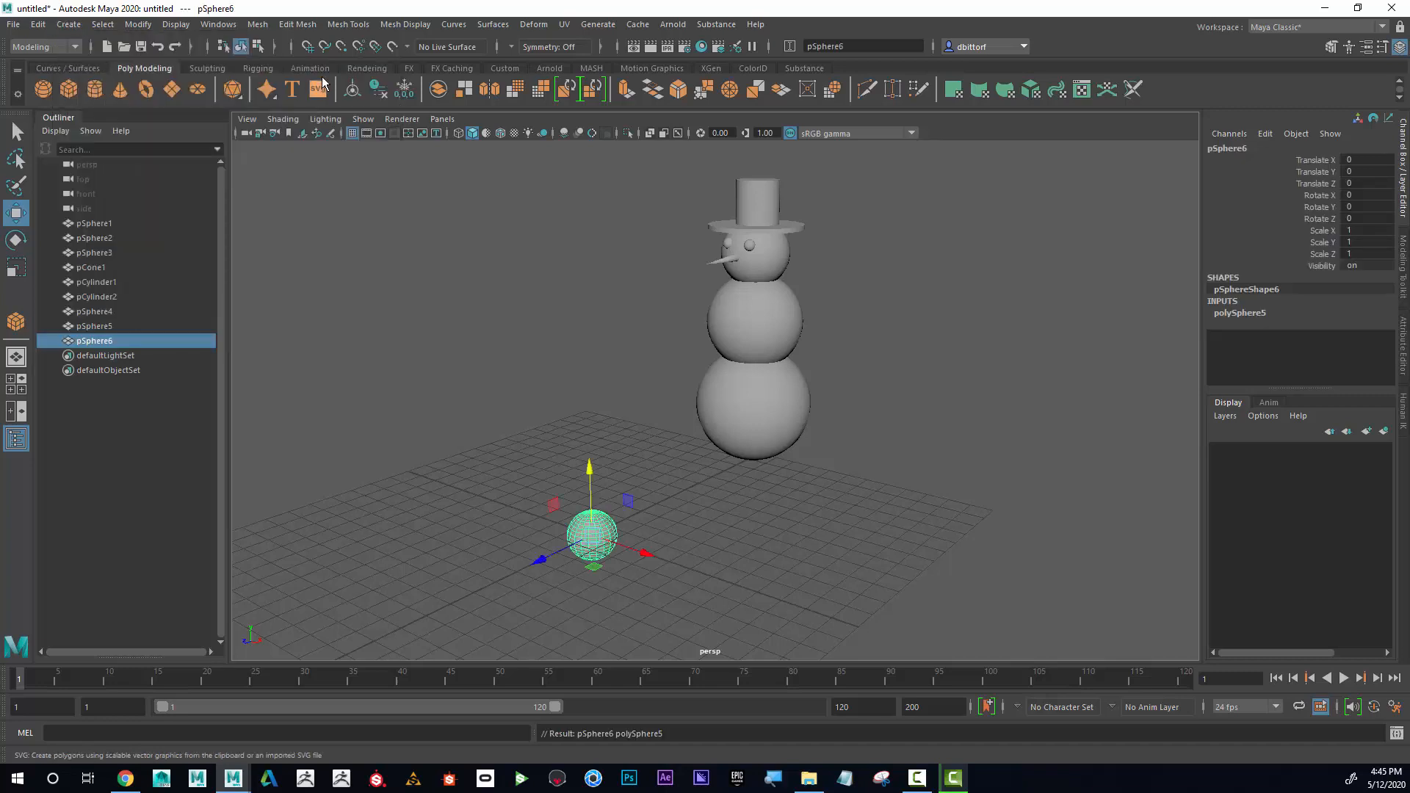
key(r)
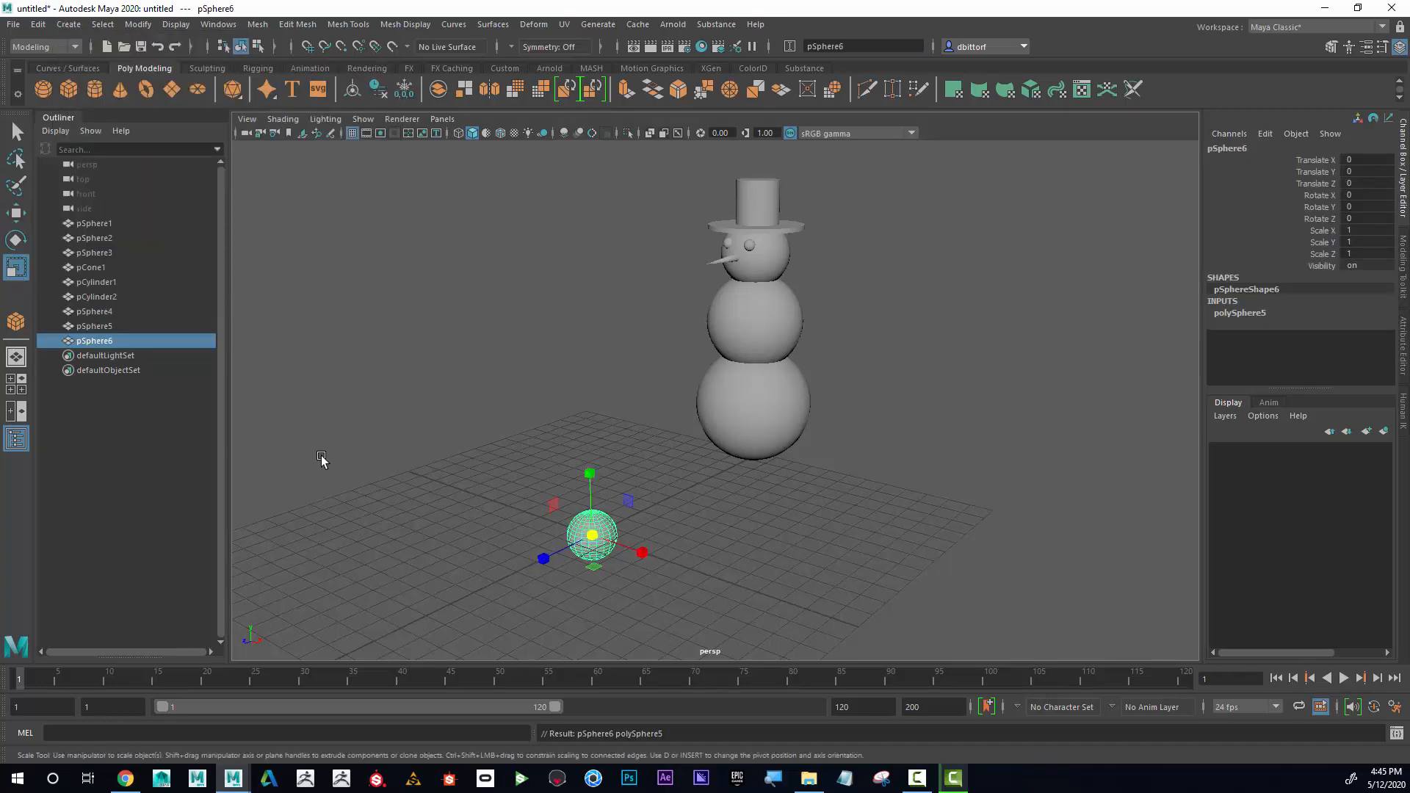
drag(602, 538, 404, 431)
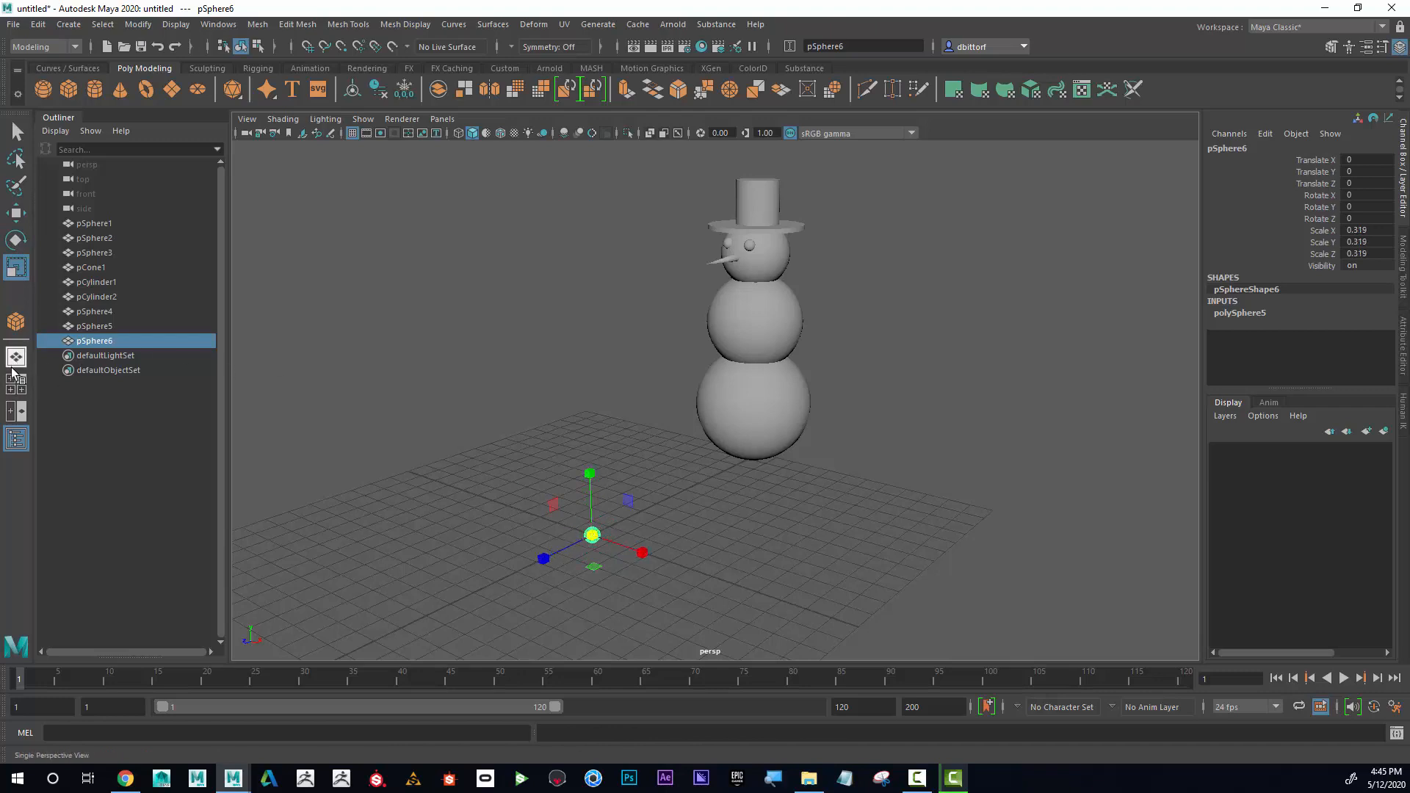
In the four-view layout, move the small sphere to the front of the snowman's middle ball, at about Y 7.92 and Z -9.53.
click(17, 391)
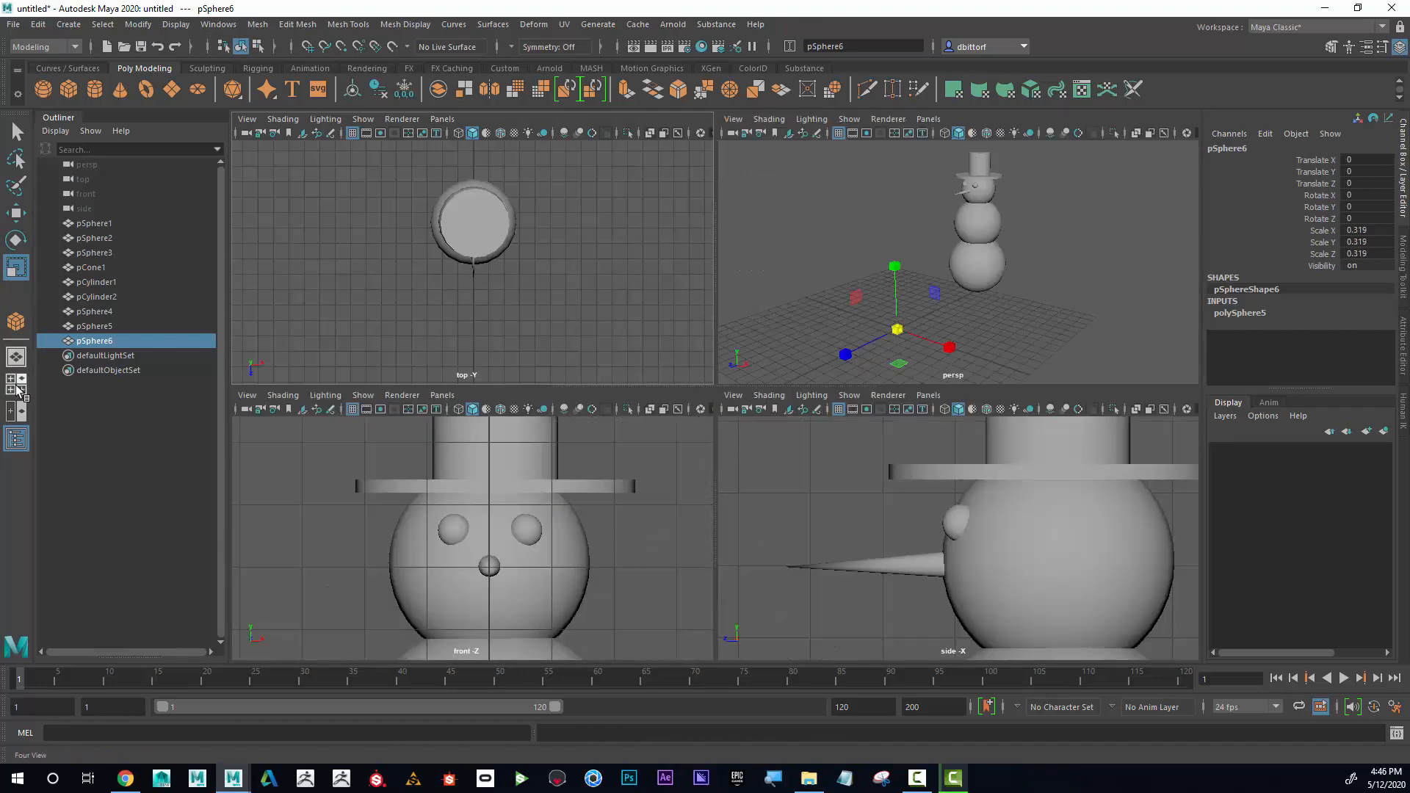
key(a)
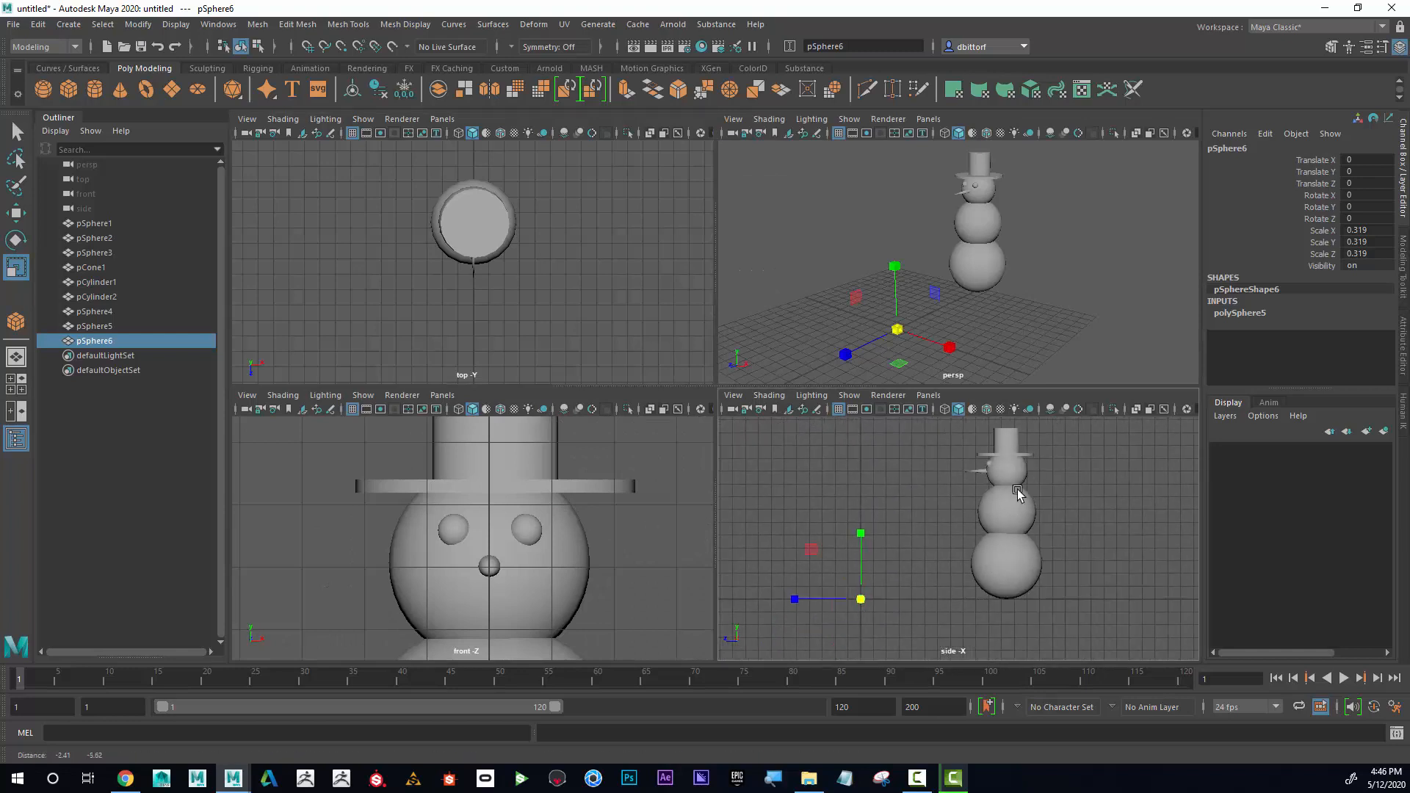
scroll(525, 551, down, 10)
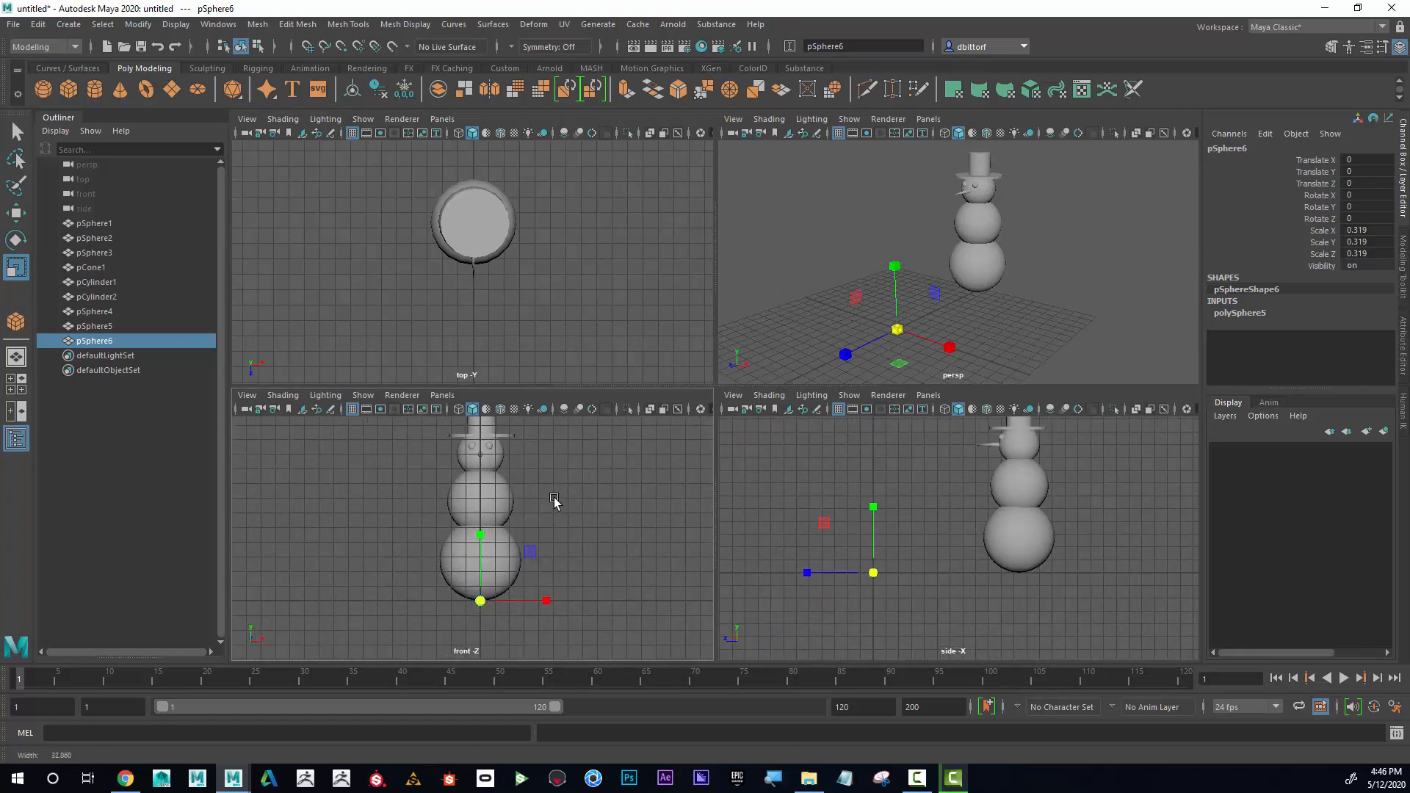
alt+middle_drag(617, 523, 617, 534)
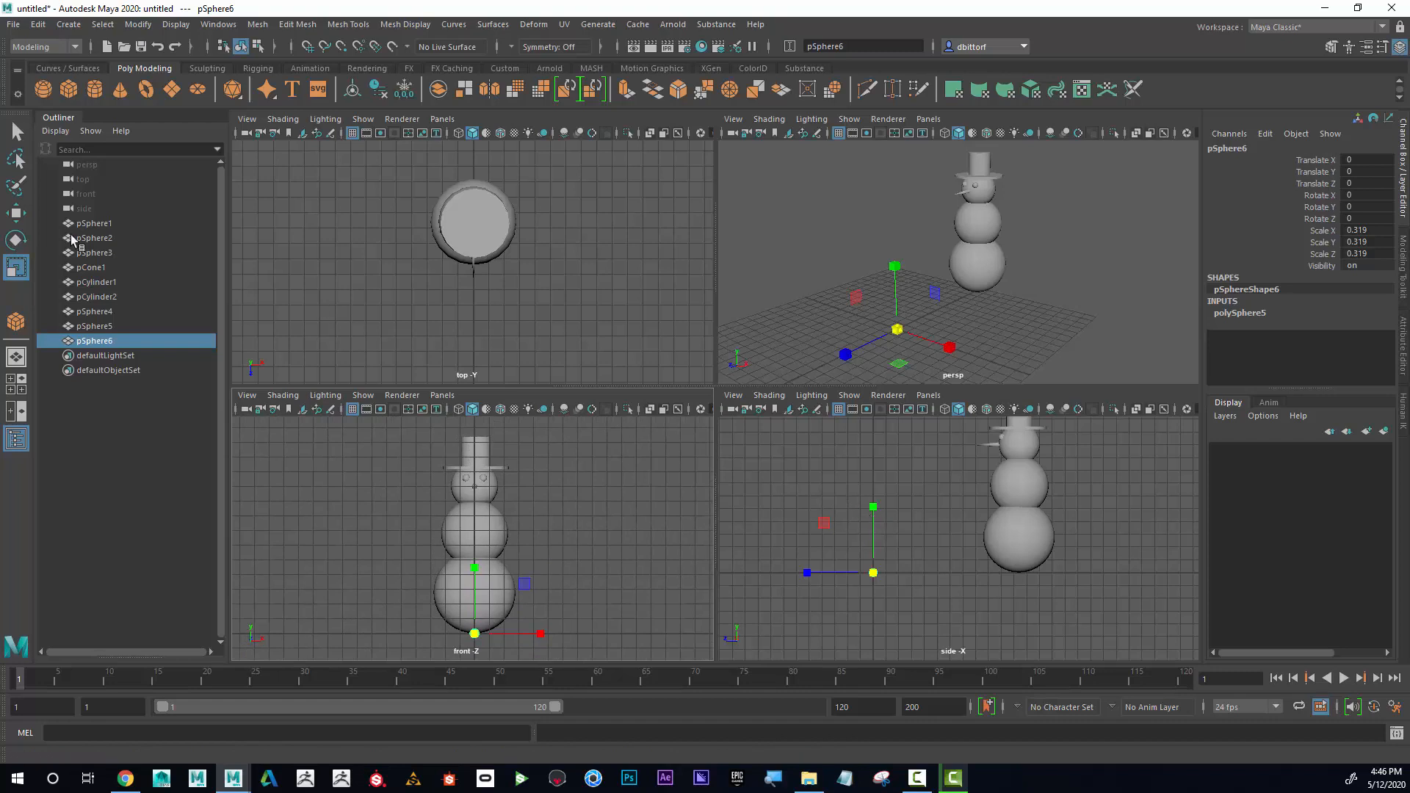
key(w)
drag(789, 576, 911, 573)
drag(994, 504, 993, 403)
Scale the button sphere on the middle ball down uniformly to about 0.24.
scroll(600, 507, up, 5)
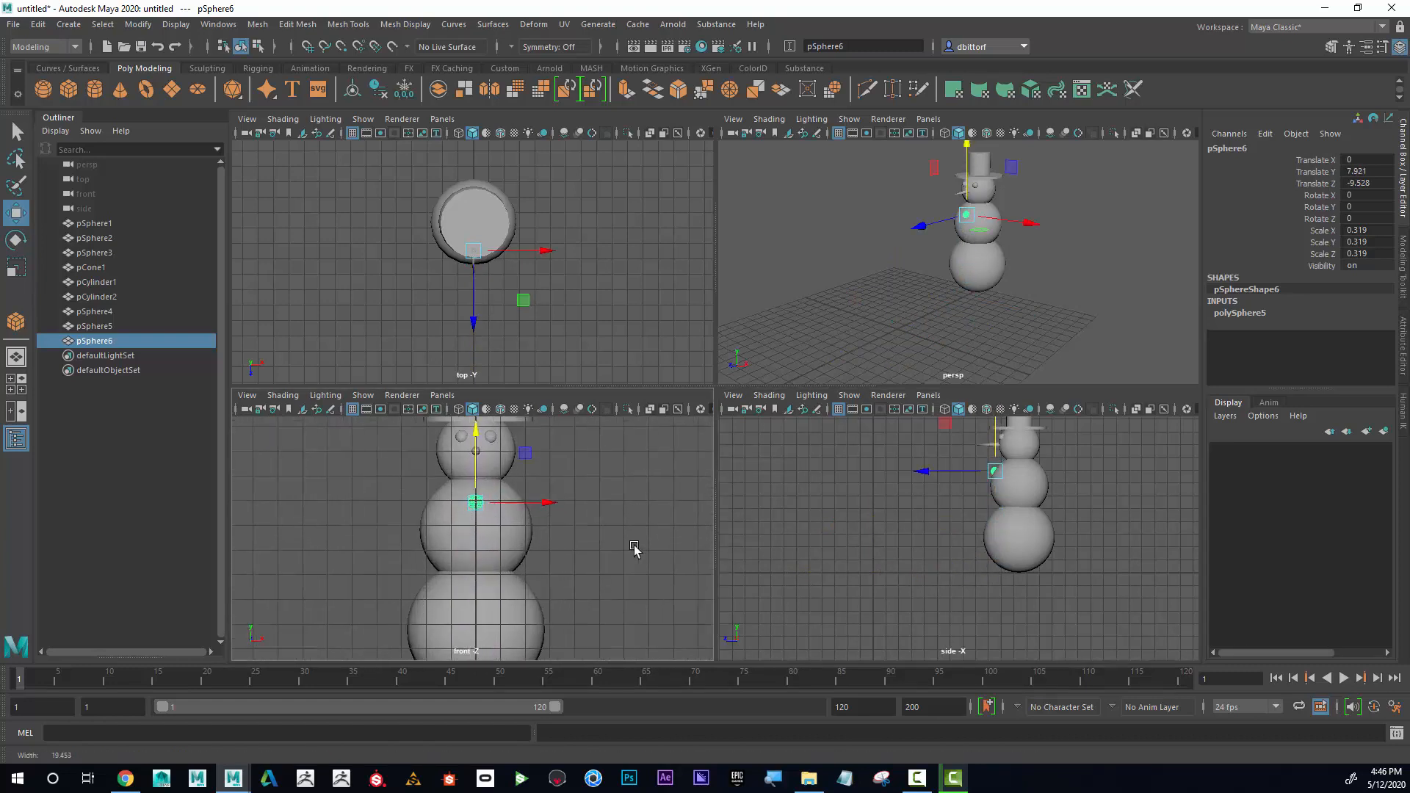
alt+middle_drag(600, 507, 596, 521)
scroll(594, 522, up, 1)
alt+middle_drag(938, 537, 917, 579)
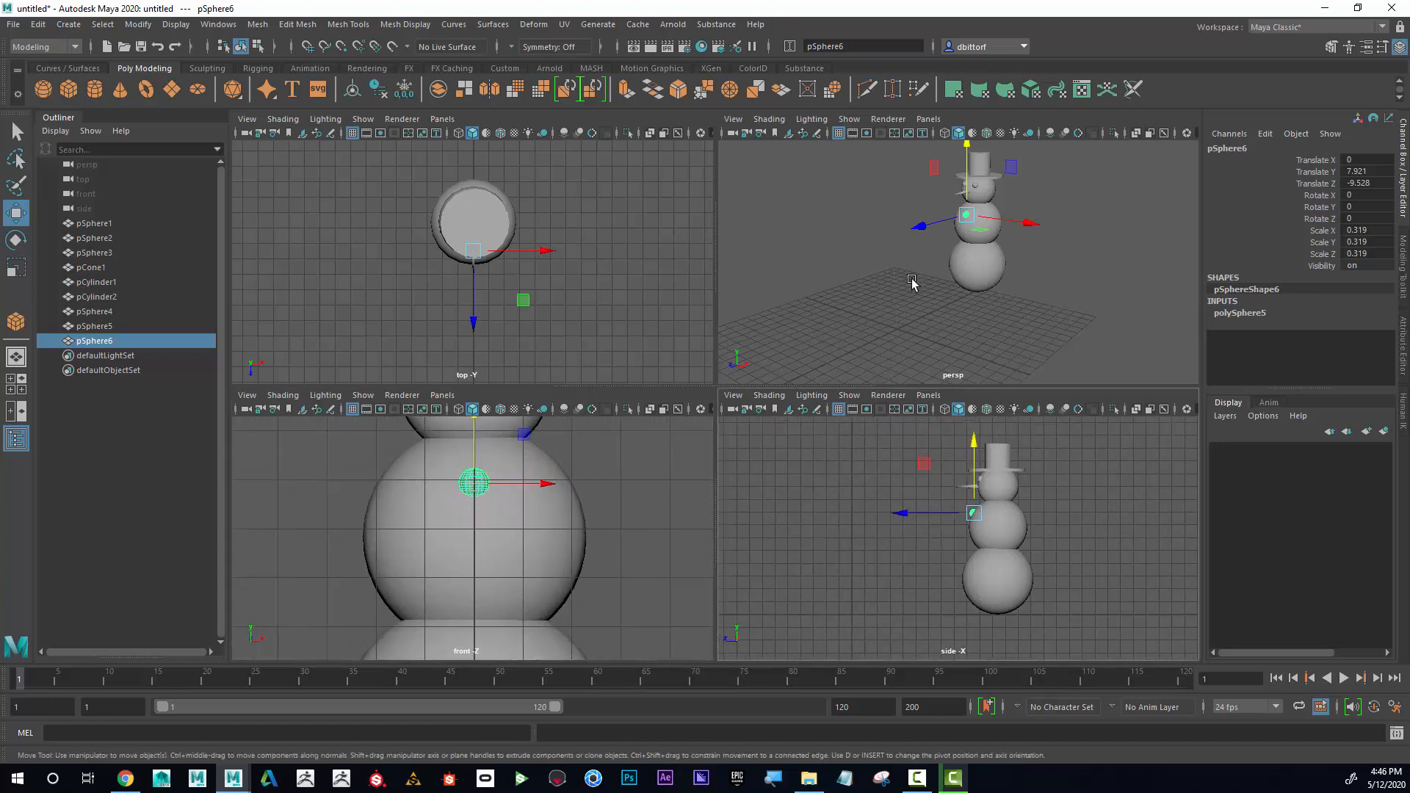
scroll(886, 538, up, 8)
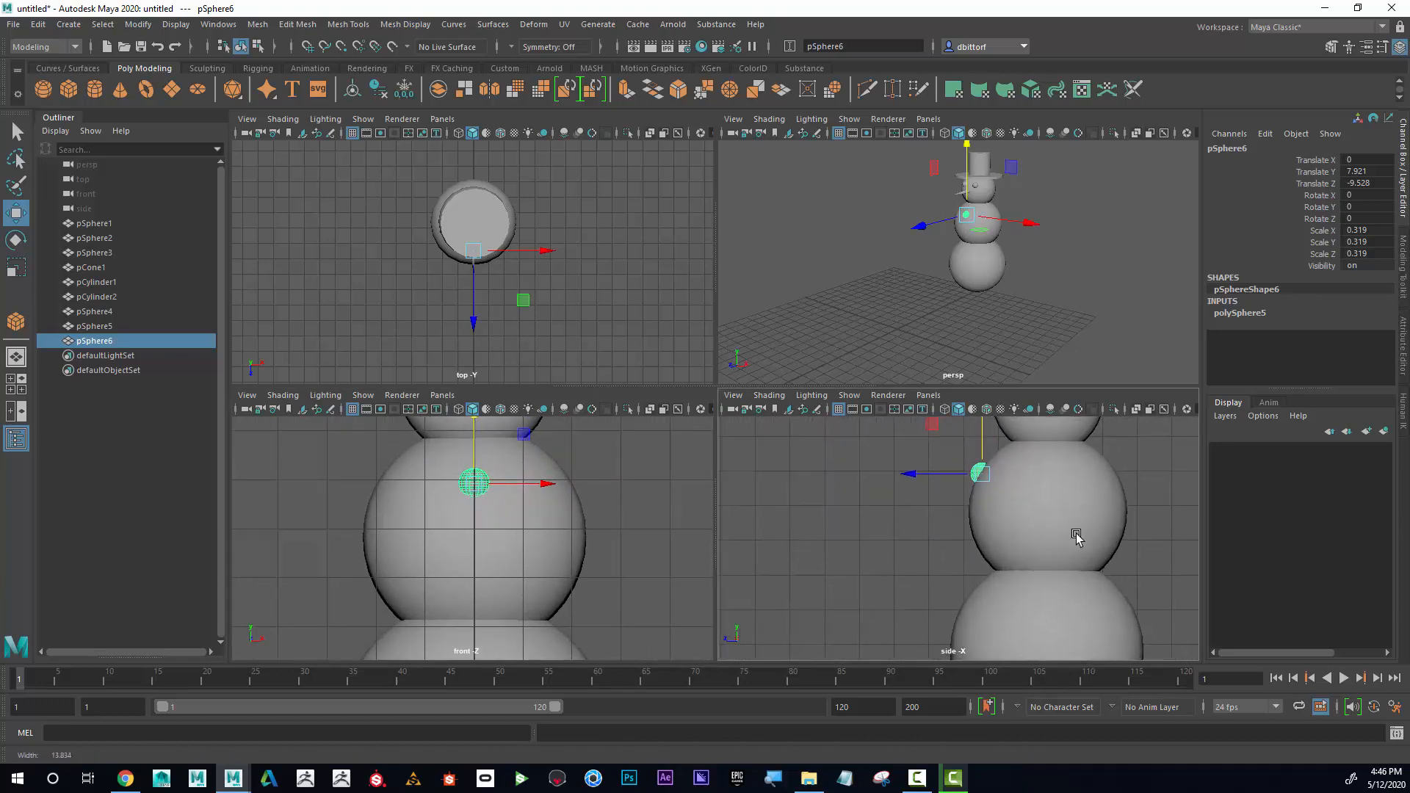
key(r)
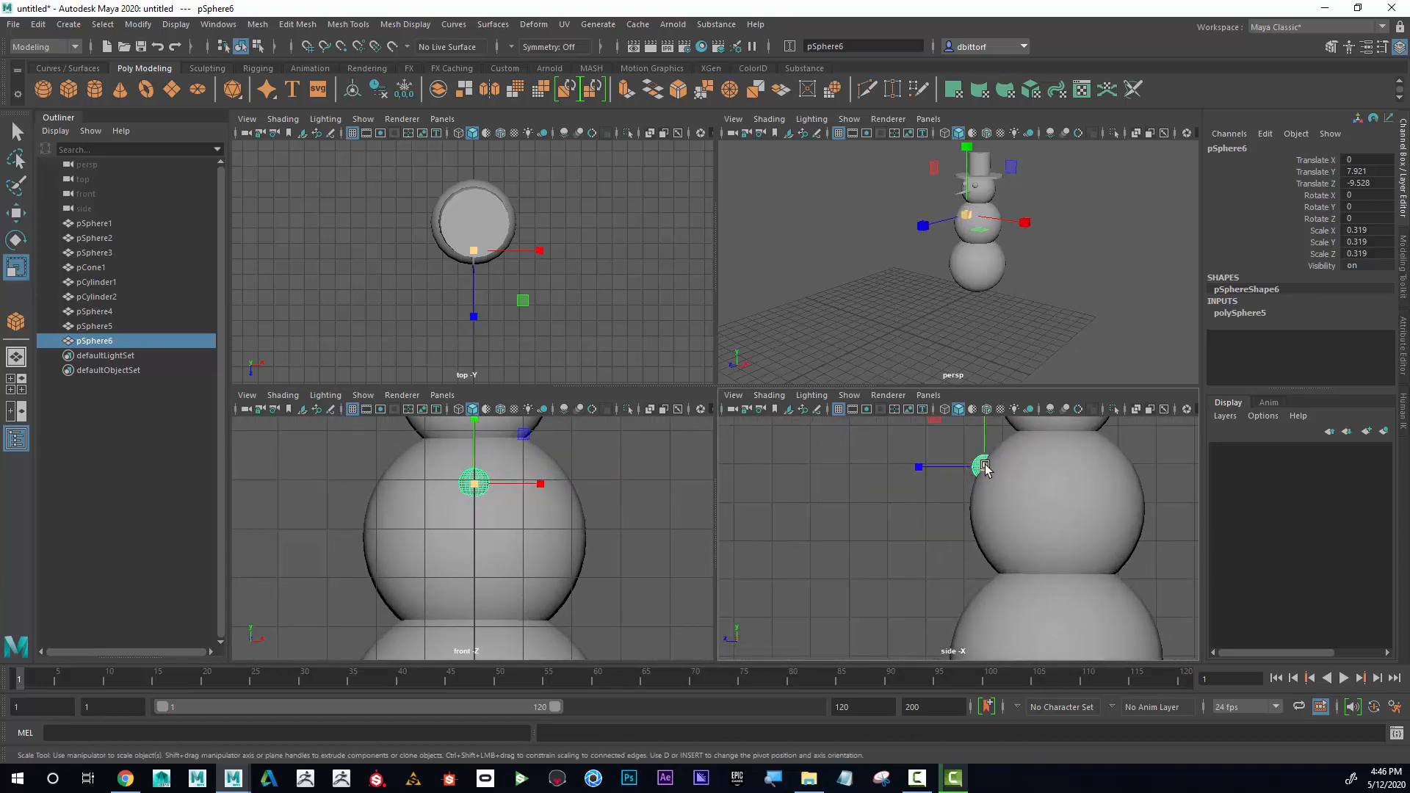
drag(983, 465, 895, 463)
Duplicate the button twice and place the copies below it along the front of the middle ball, the first at about Y 6.93.
key(w)
key(ctrl+d)
drag(961, 427, 941, 505)
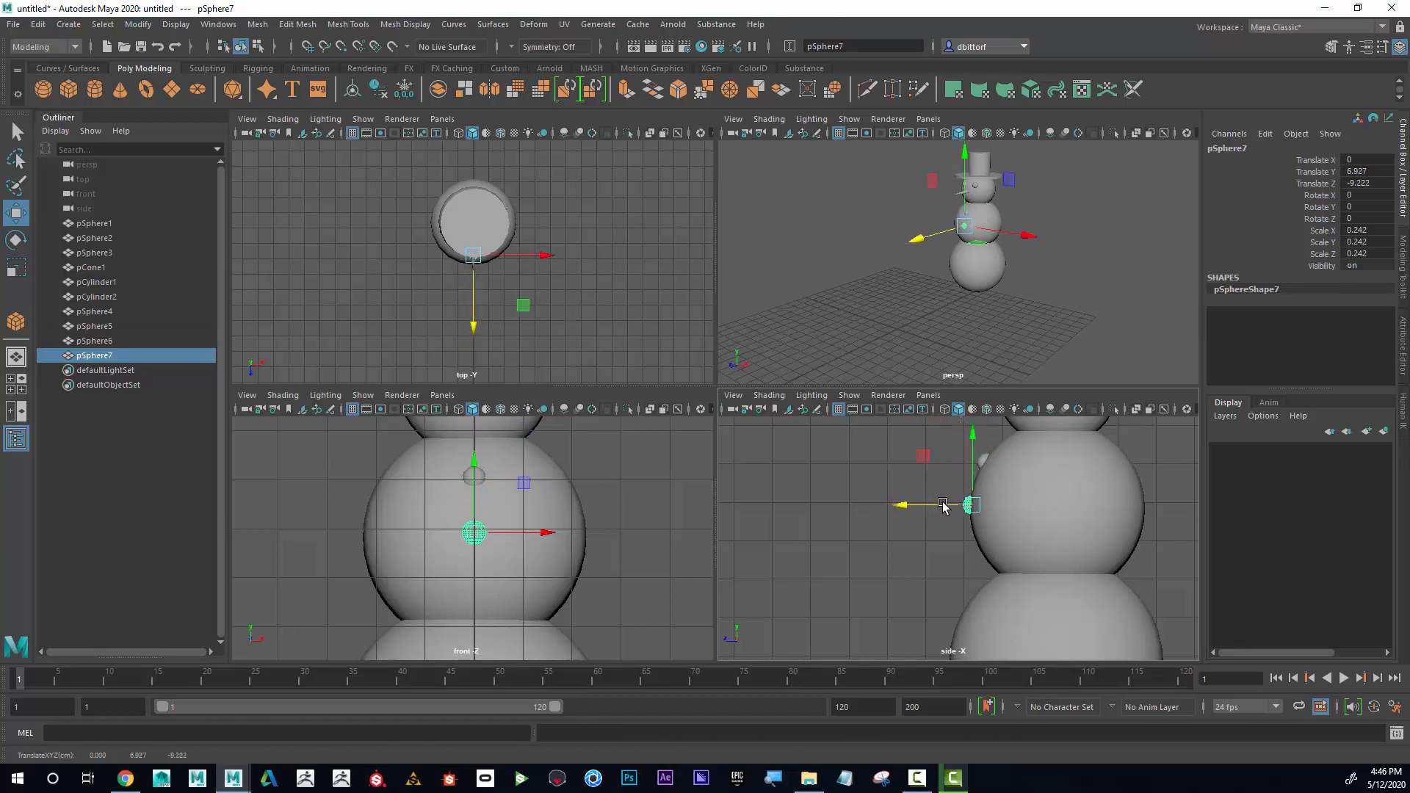
key(ctrl+d)
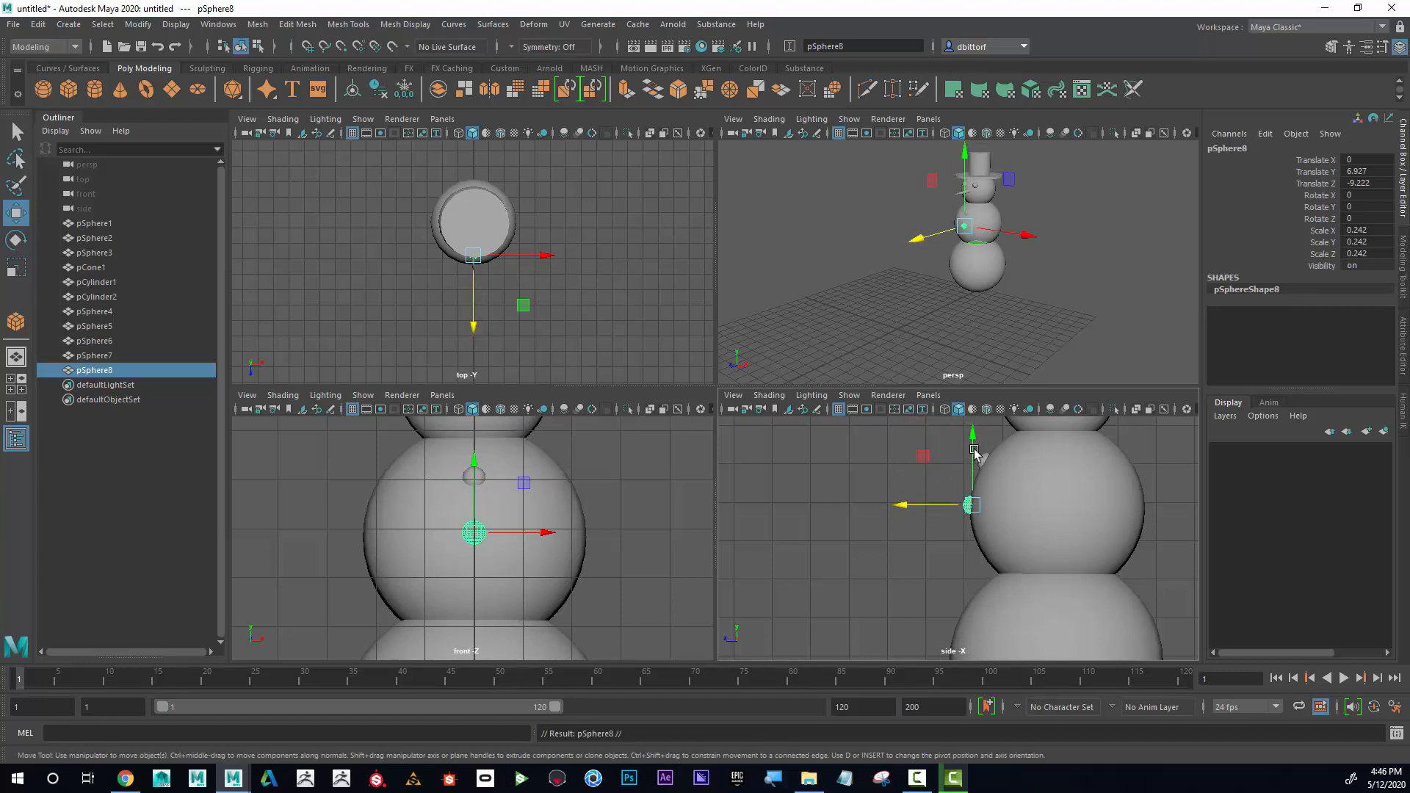
drag(971, 435, 972, 484)
mouse_move(944, 553)
mouse_down()
mouse_move(958, 556)
mouse_move(984, 517)
mouse_move(958, 551)
mouse_up()
click(1081, 274)
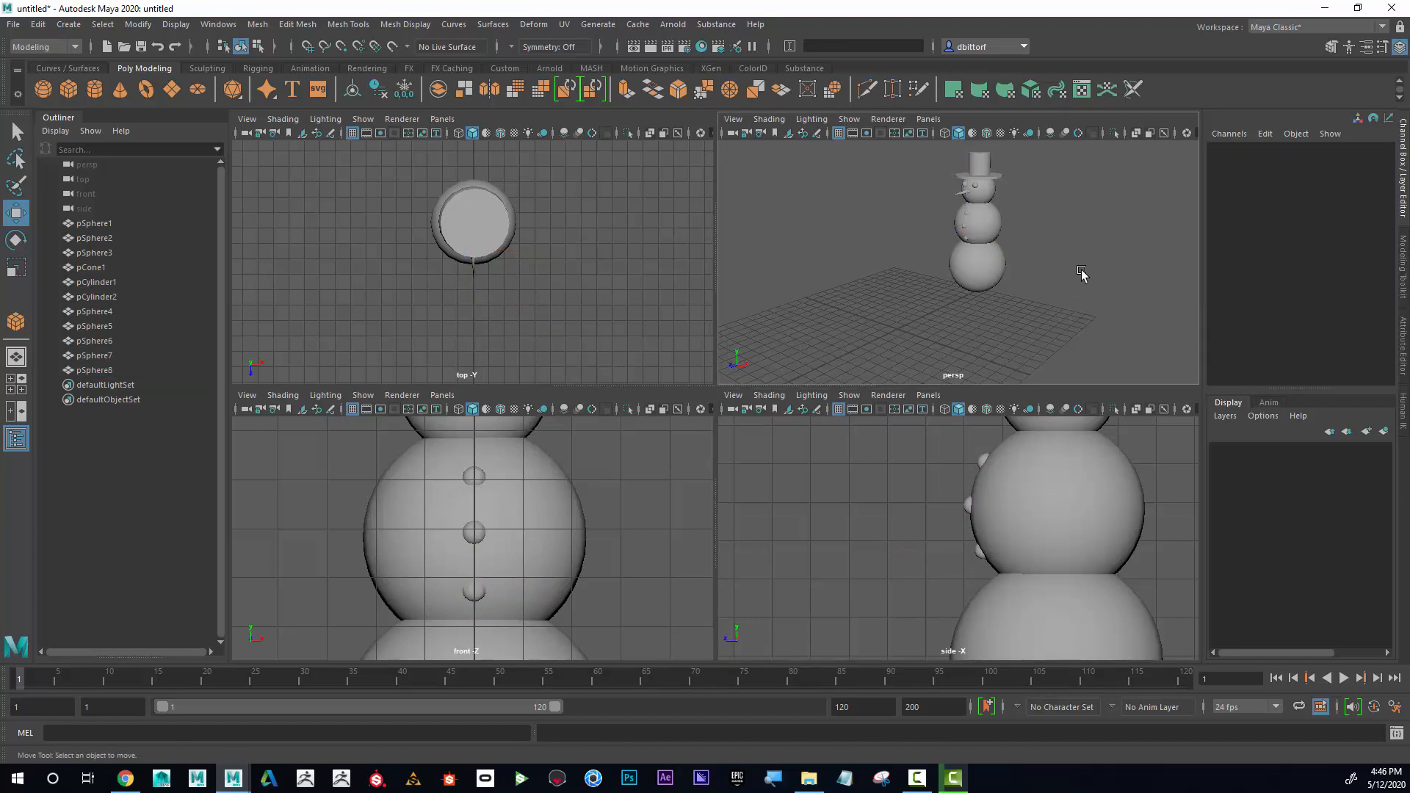
Examine the snowman and its three buttons in the perspective, front, side and top views.
alt+drag(1005, 279, 1033, 277)
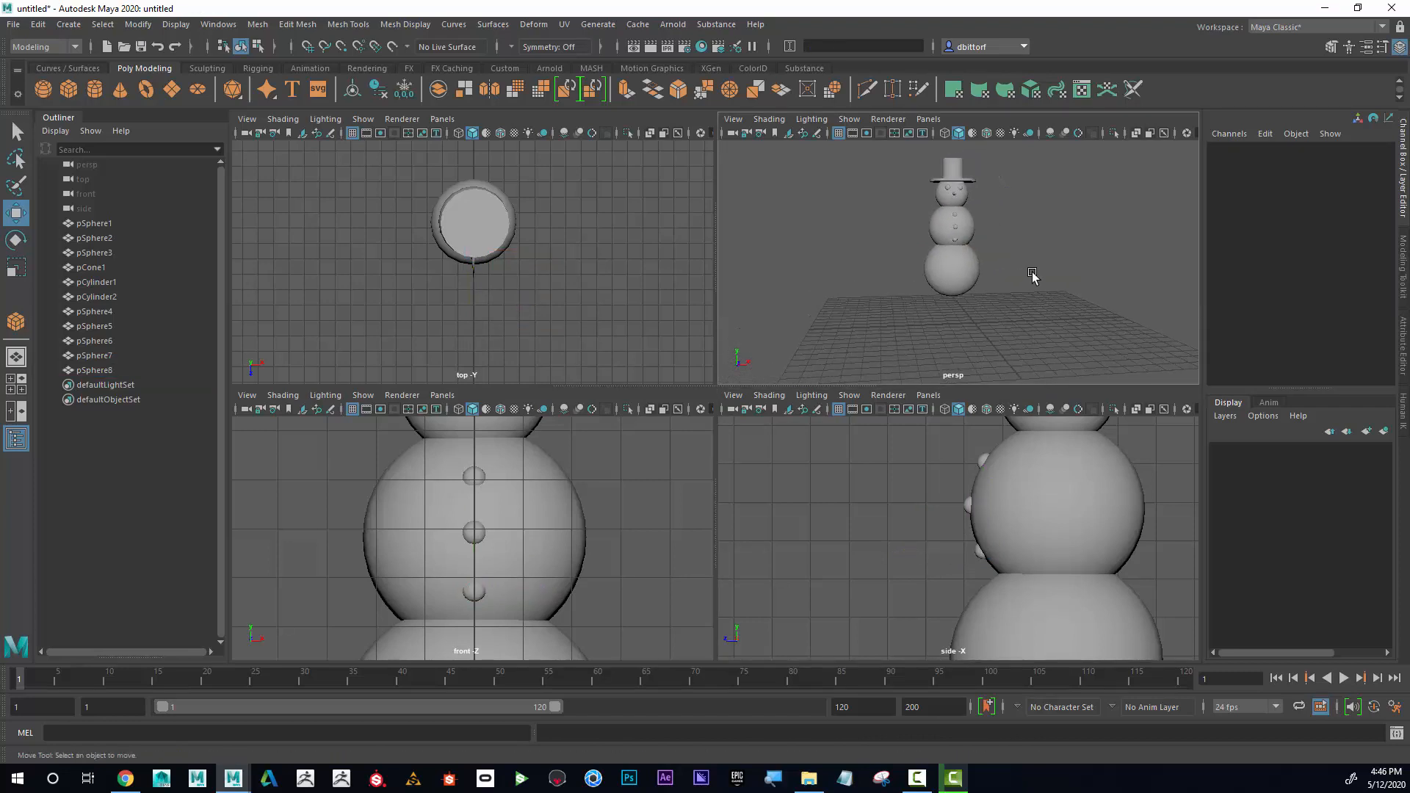
alt+right_drag(1037, 278, 1107, 274)
alt+drag(1106, 274, 1000, 283)
alt+right_drag(621, 535, 526, 533)
alt+middle_drag(566, 529, 560, 525)
alt+right_drag(966, 550, 775, 543)
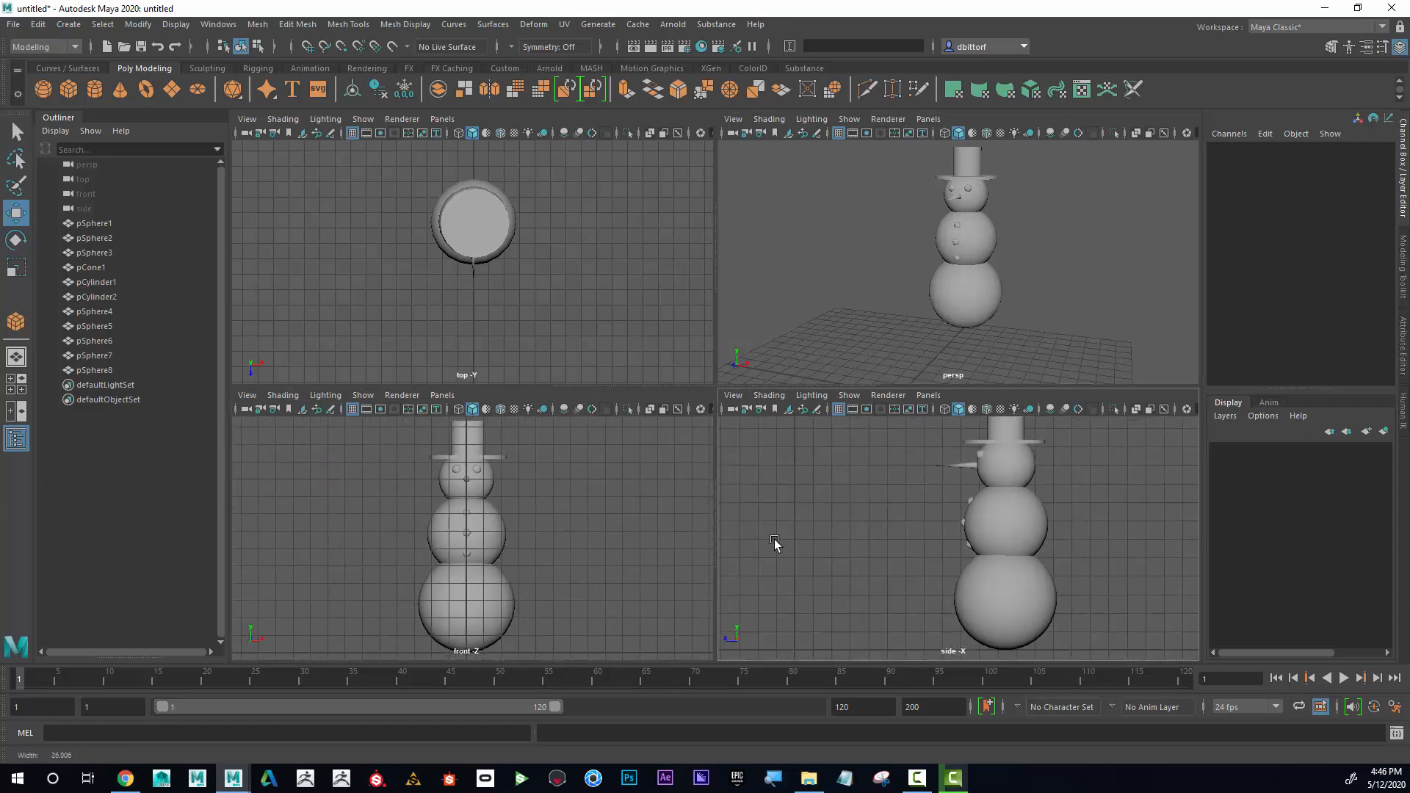
alt+middle_drag(959, 562, 931, 569)
alt+right_drag(932, 569, 875, 552)
alt+right_drag(570, 291, 628, 298)
alt+middle_drag(614, 293, 633, 321)
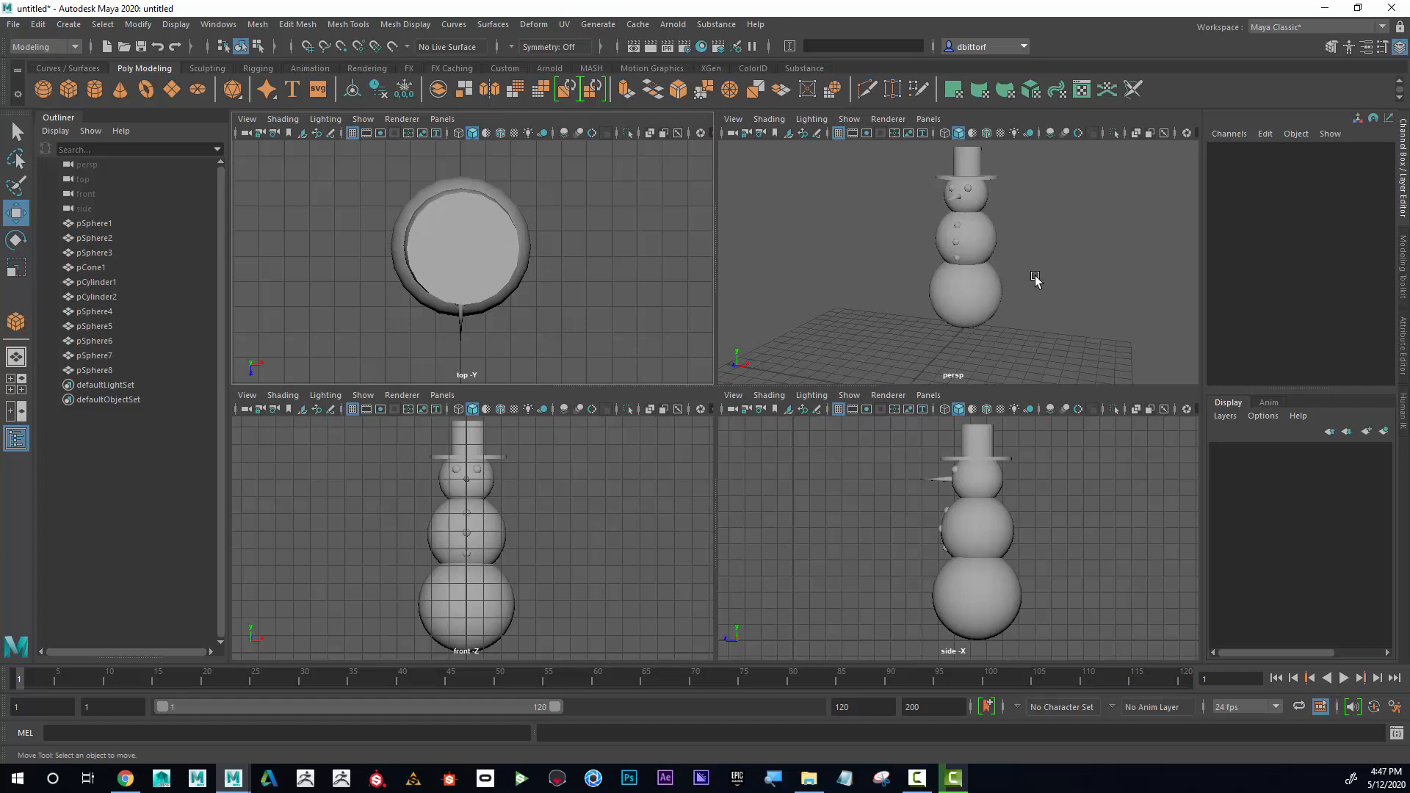
alt+right_drag(1035, 279, 1070, 305)
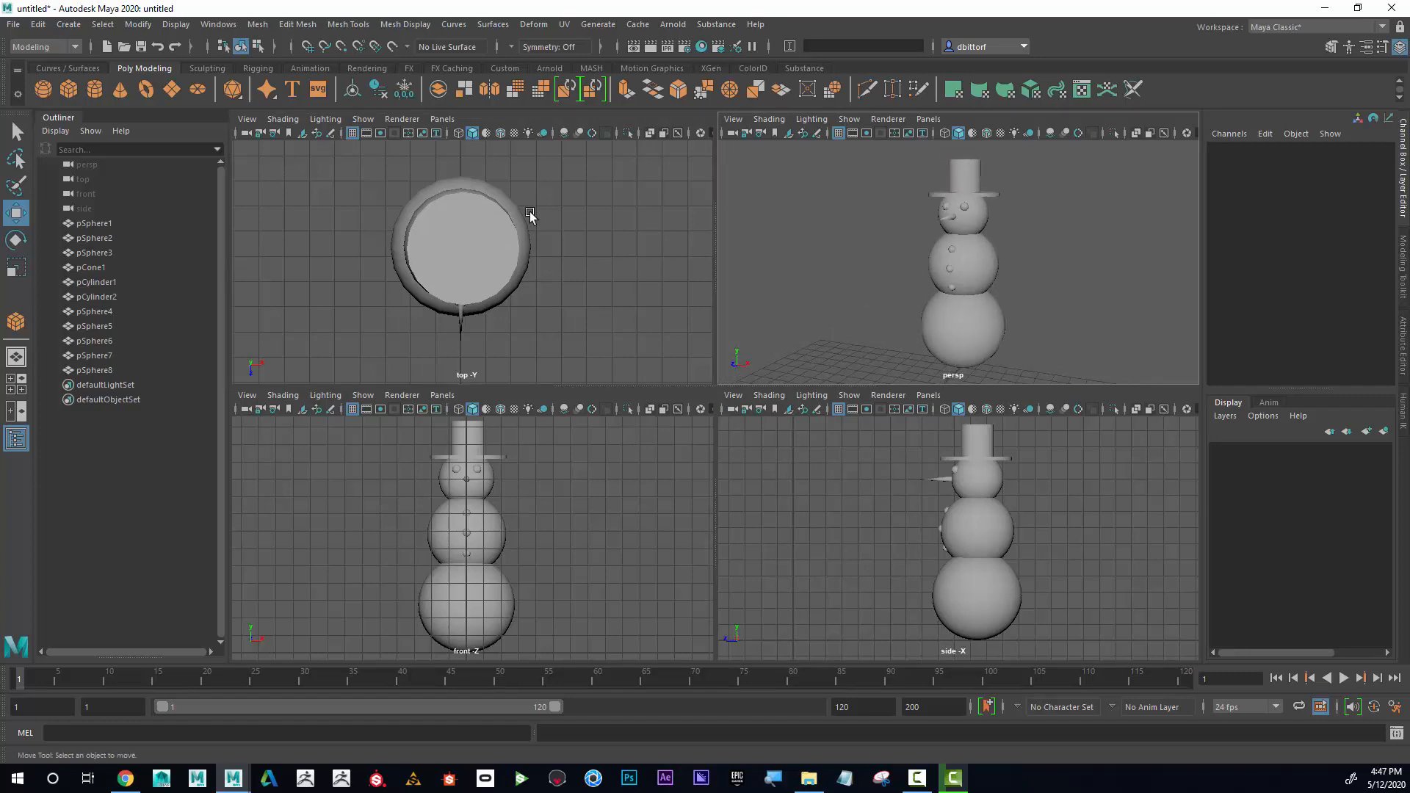
alt+drag(1072, 314, 1022, 306)
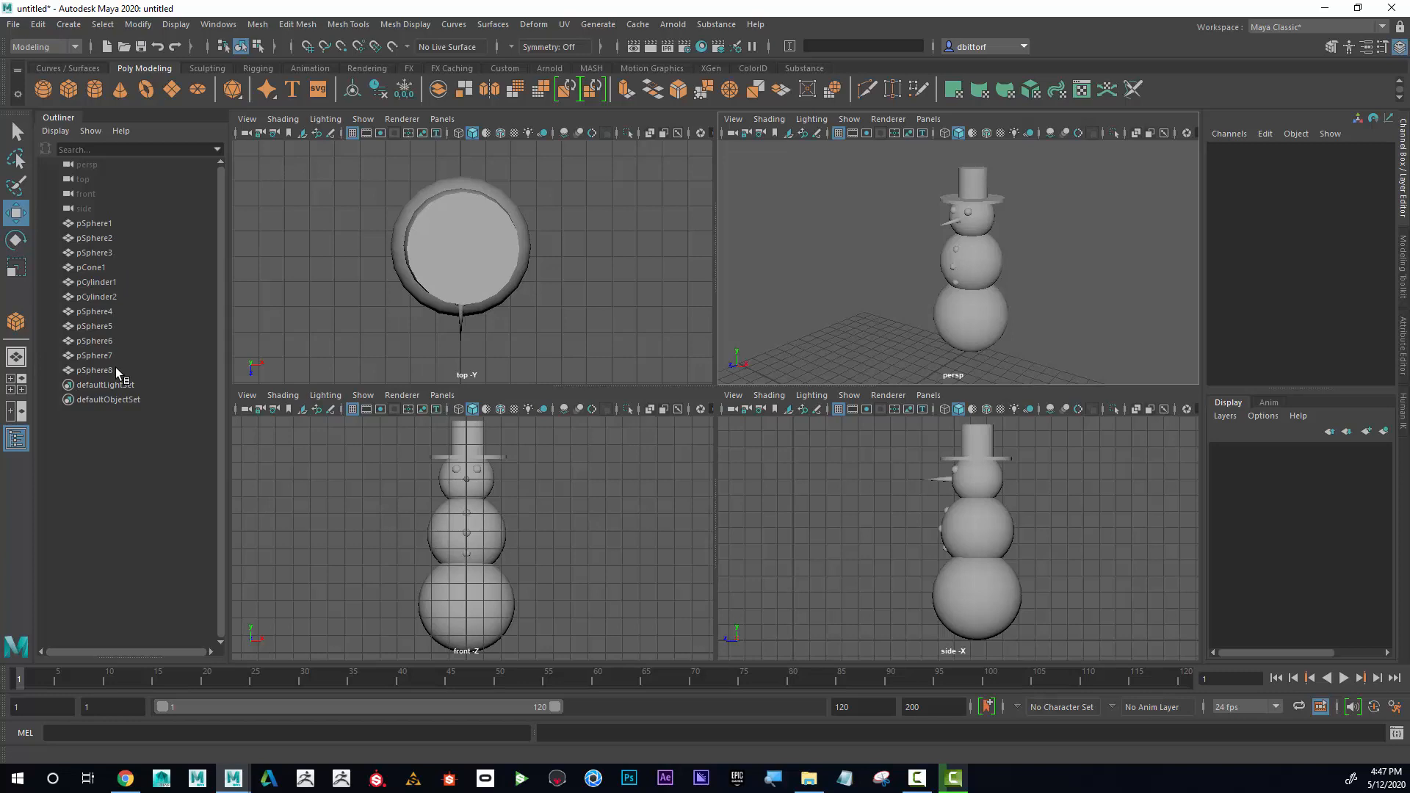
Collapse the Outliner and restore it.
click(52, 117)
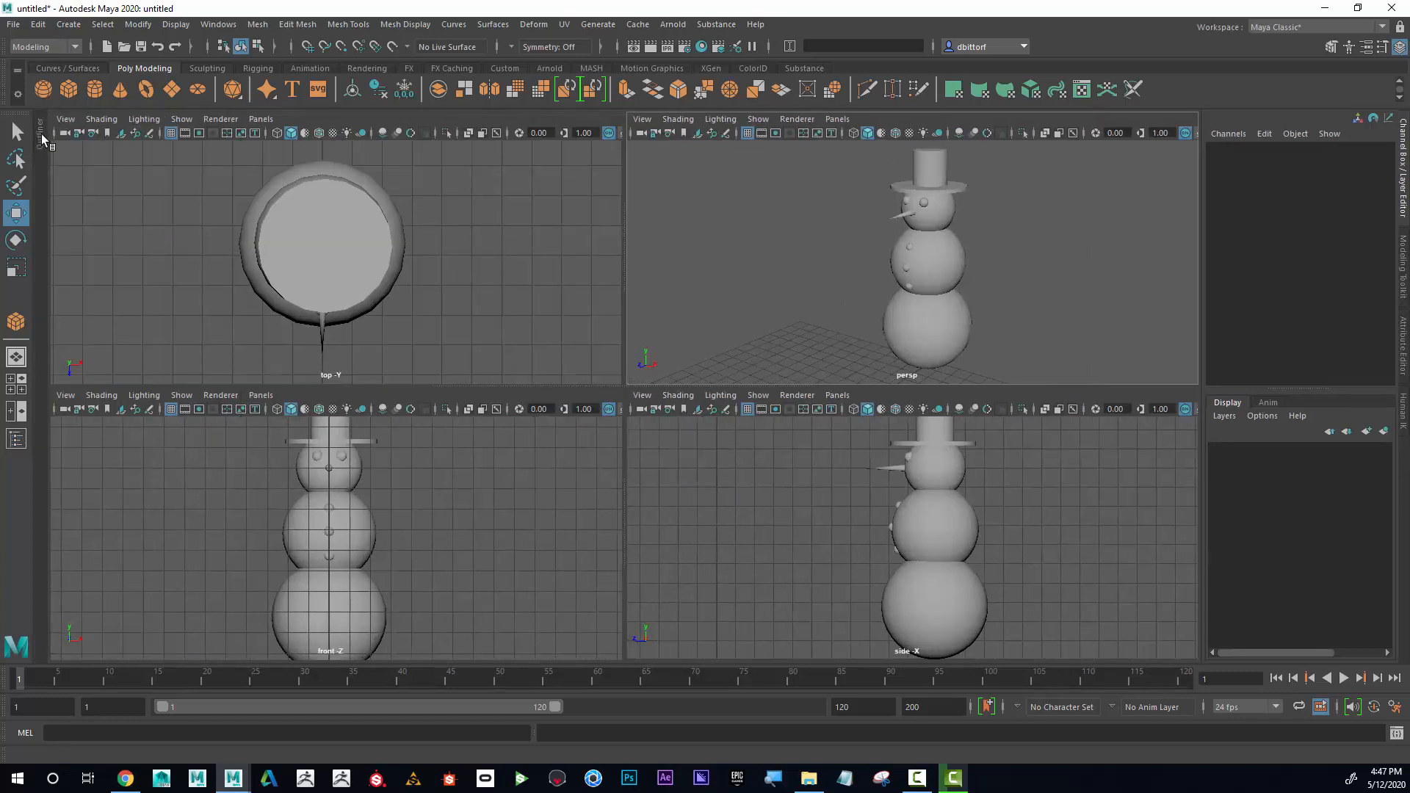
click(41, 138)
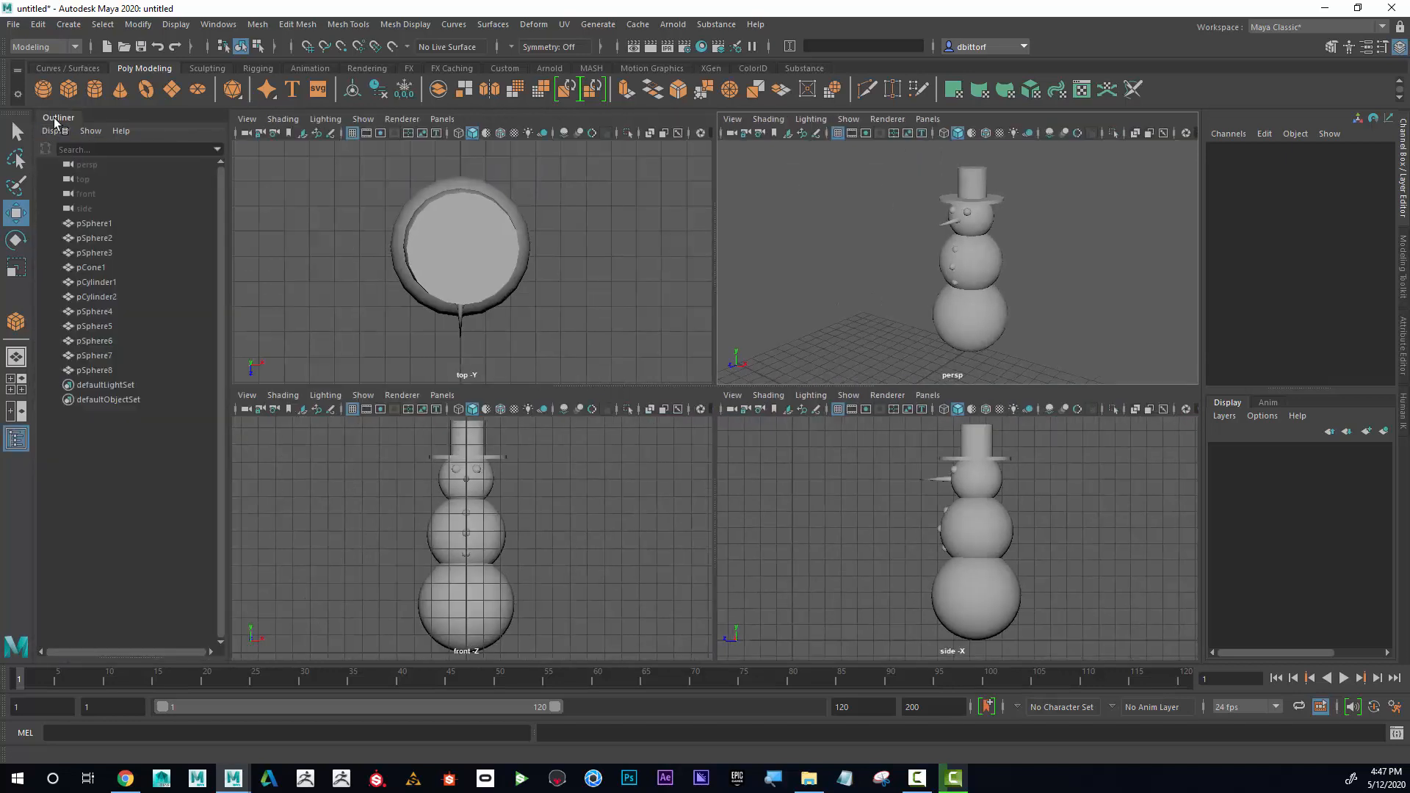
click(221, 26)
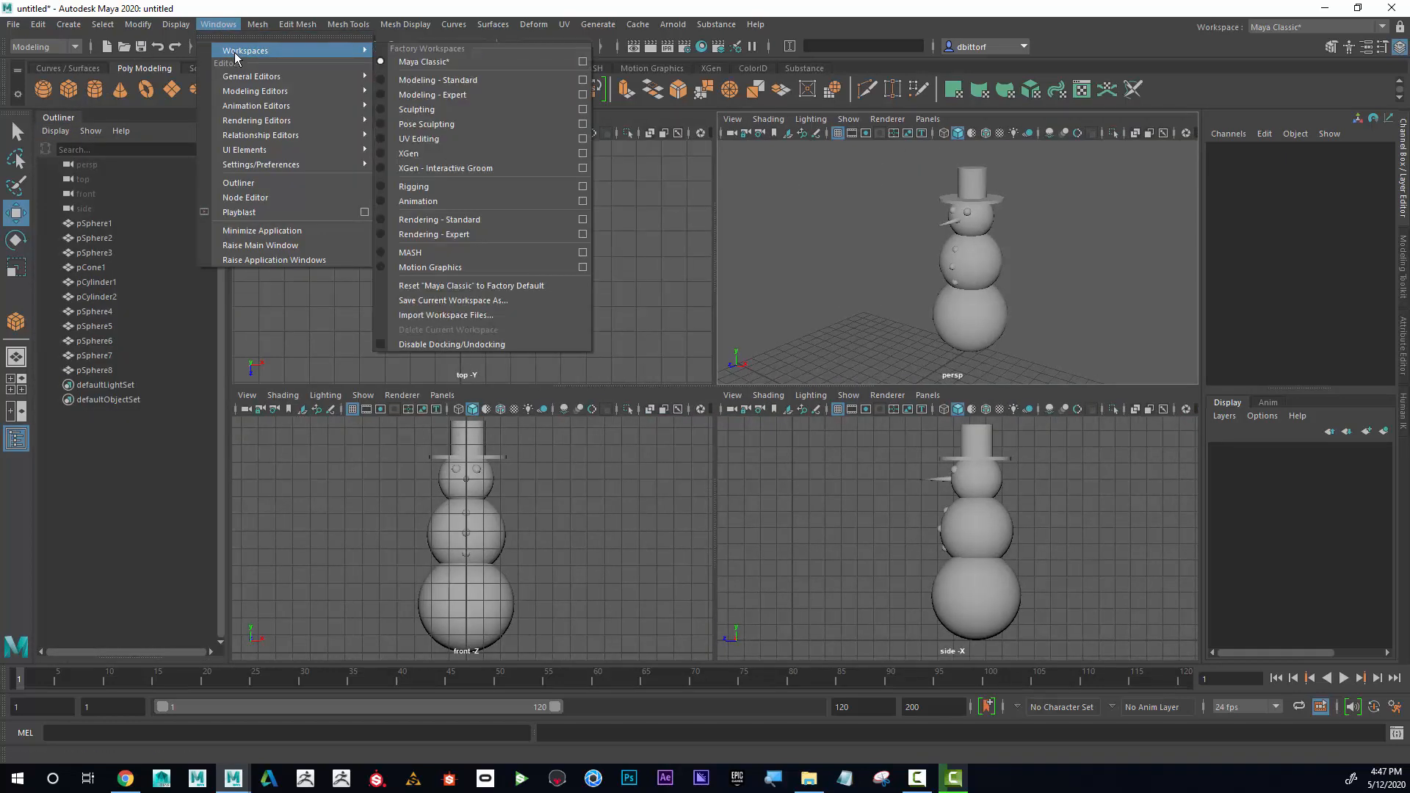
mouse_move(250, 83)
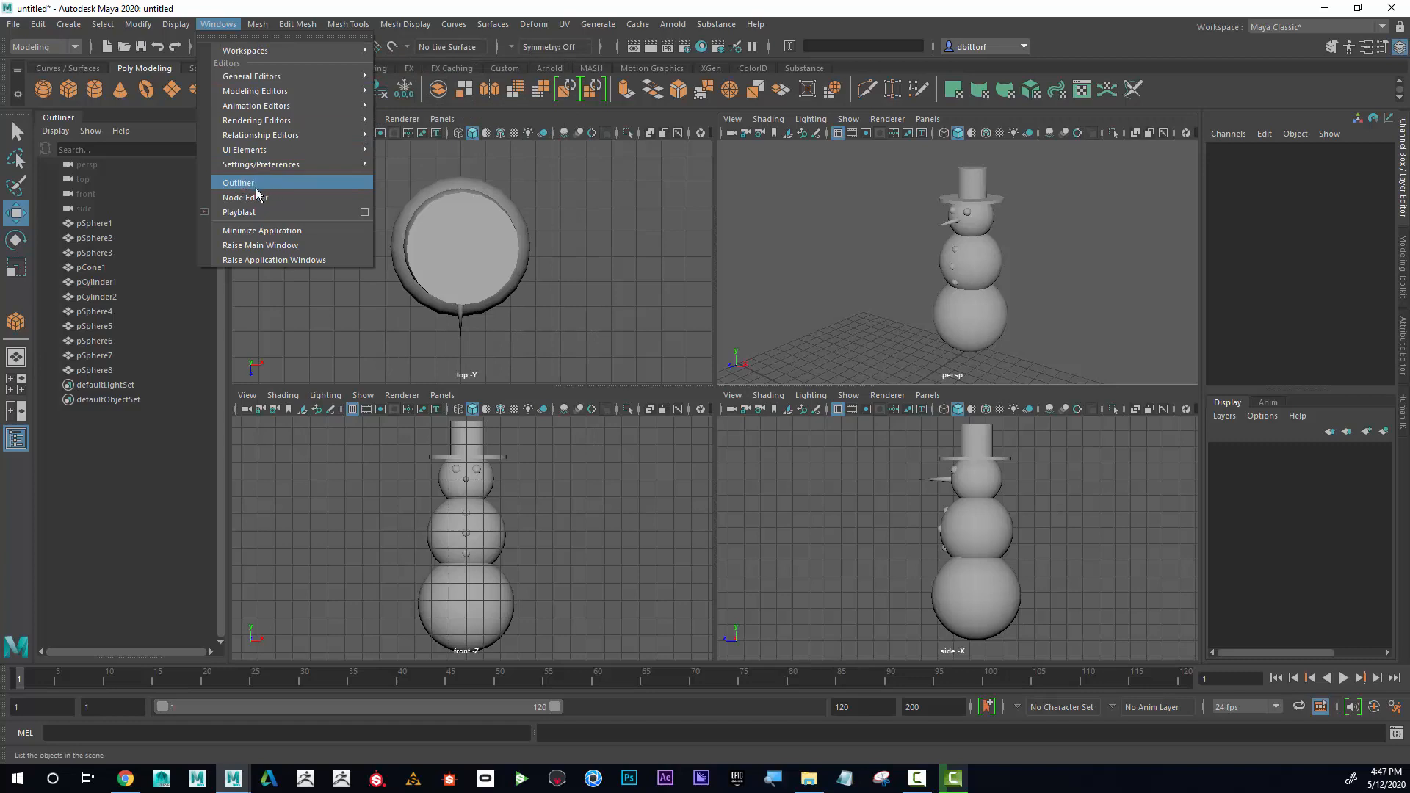
click(95, 134)
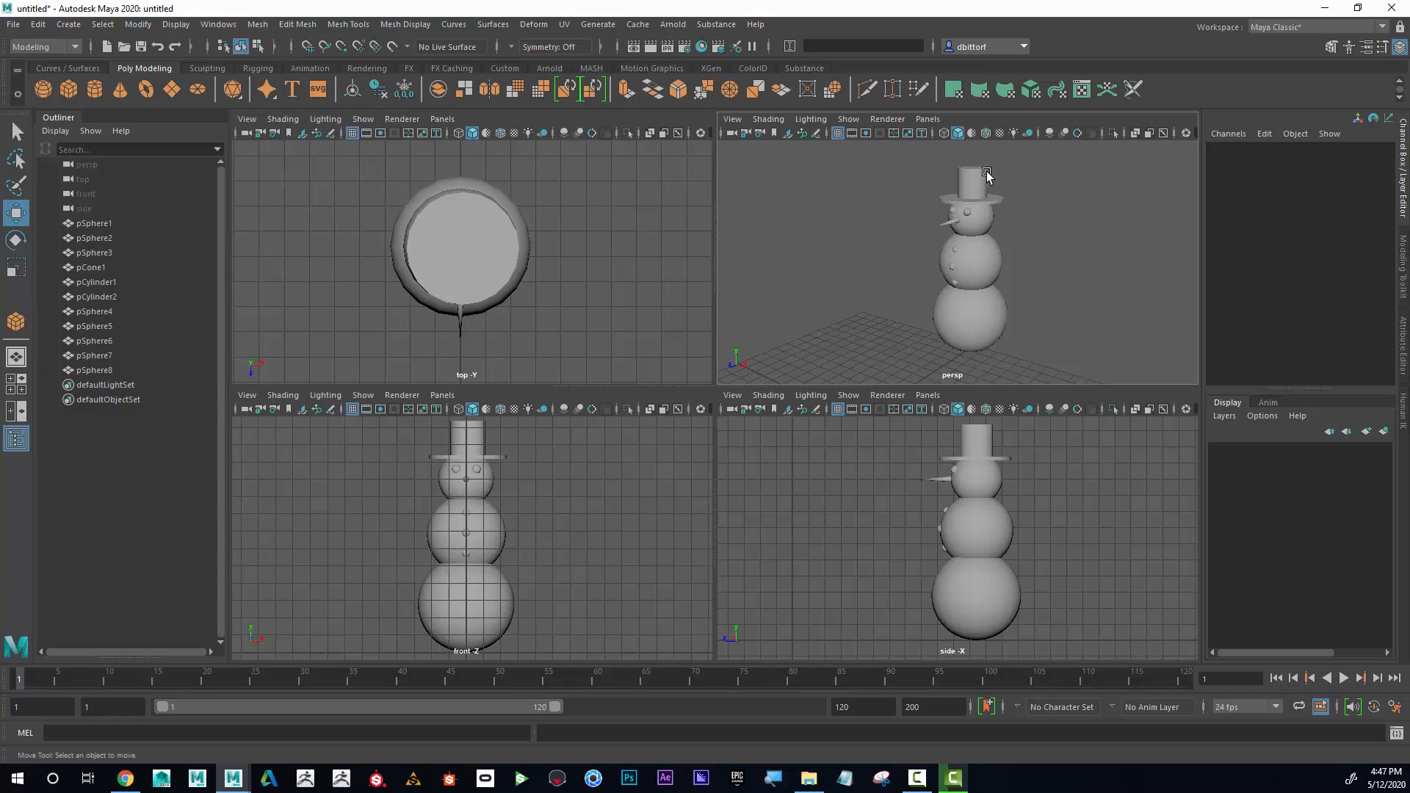
Group the hat's crown and brim cylinders.
alt+middle_drag(1023, 211, 1031, 281)
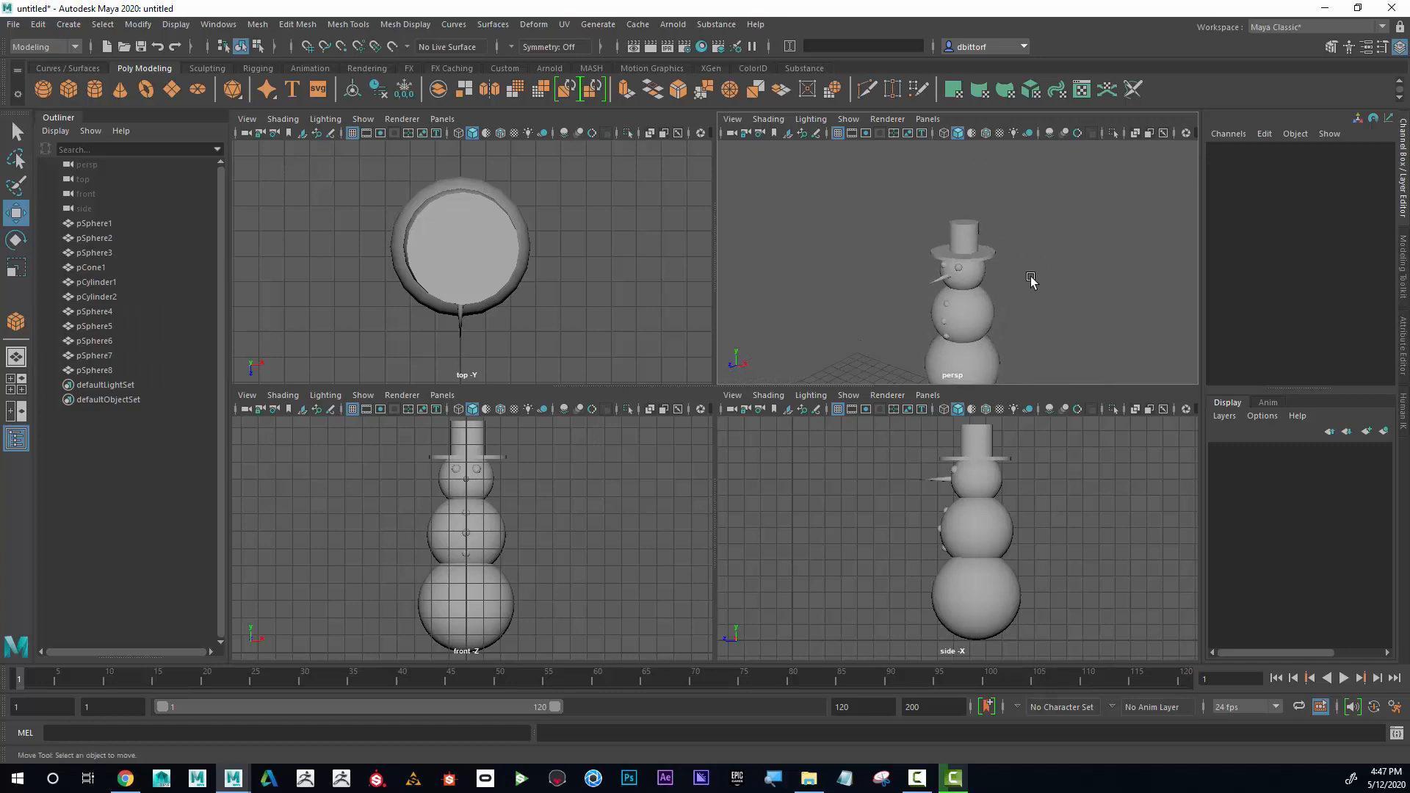
alt+right_drag(1031, 280, 1197, 293)
alt+middle_drag(1159, 263, 1151, 280)
scroll(1151, 280, up, 2)
click(1005, 174)
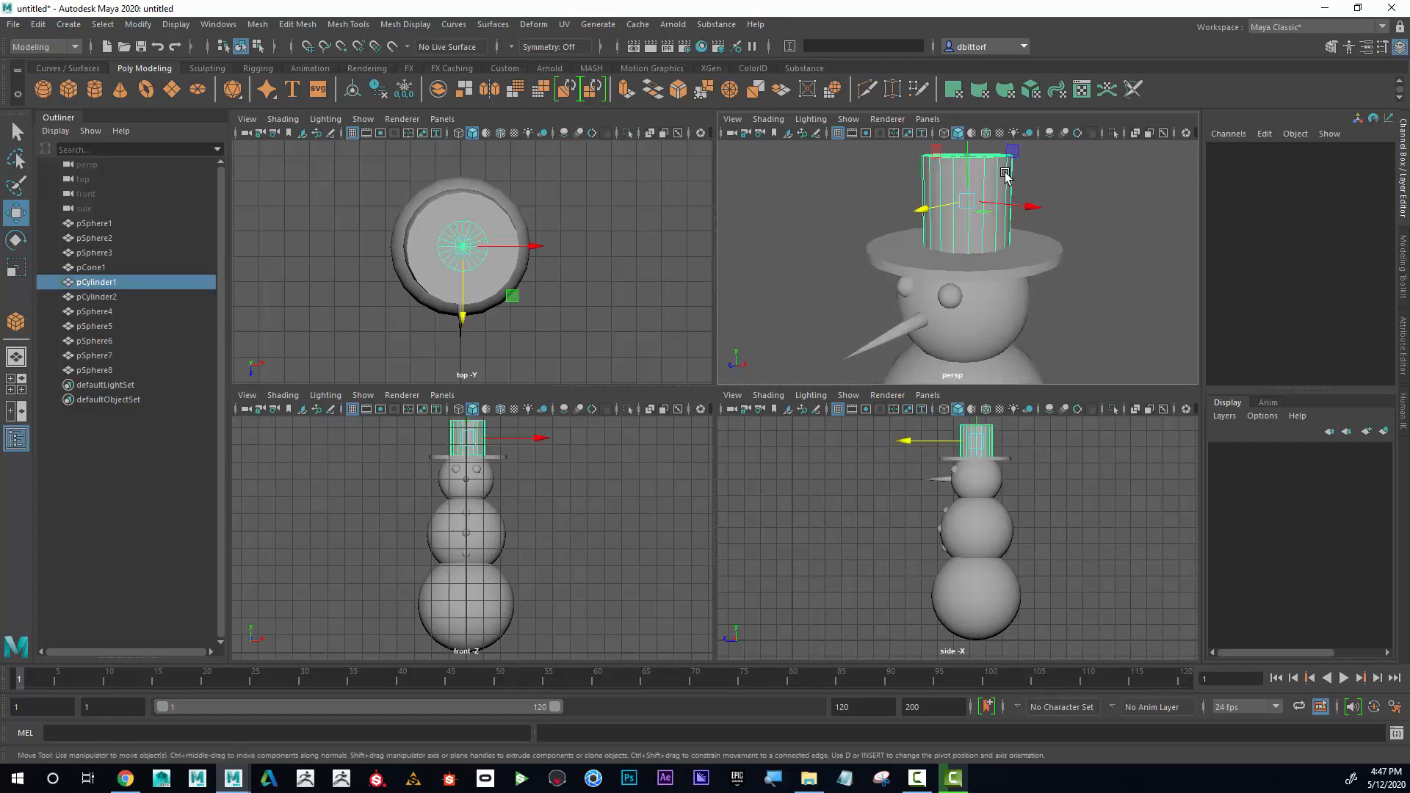
shift+click(1060, 248)
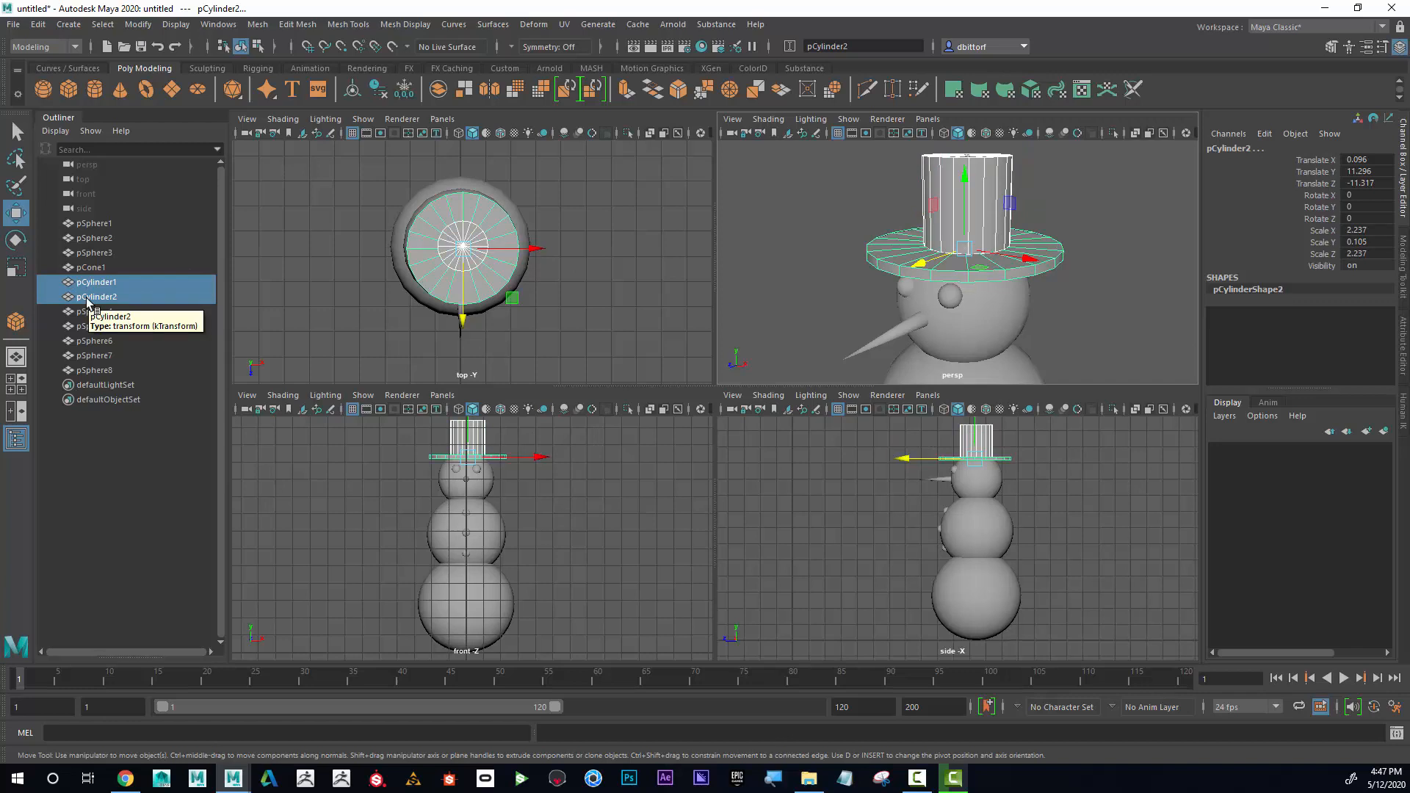
key(ctrl+g)
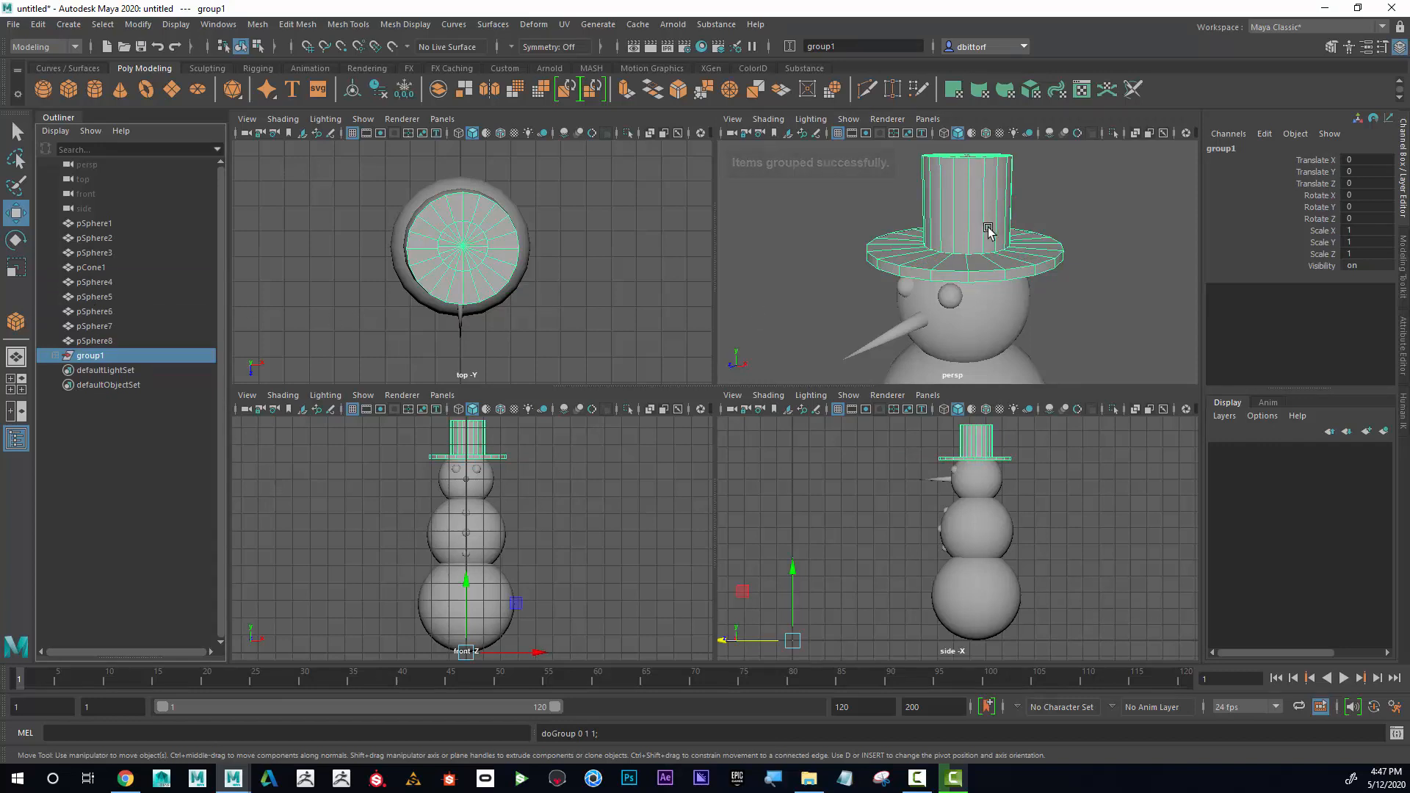
Rename the new group of hat parts as Hat.
double_click(94, 356)
text(H)
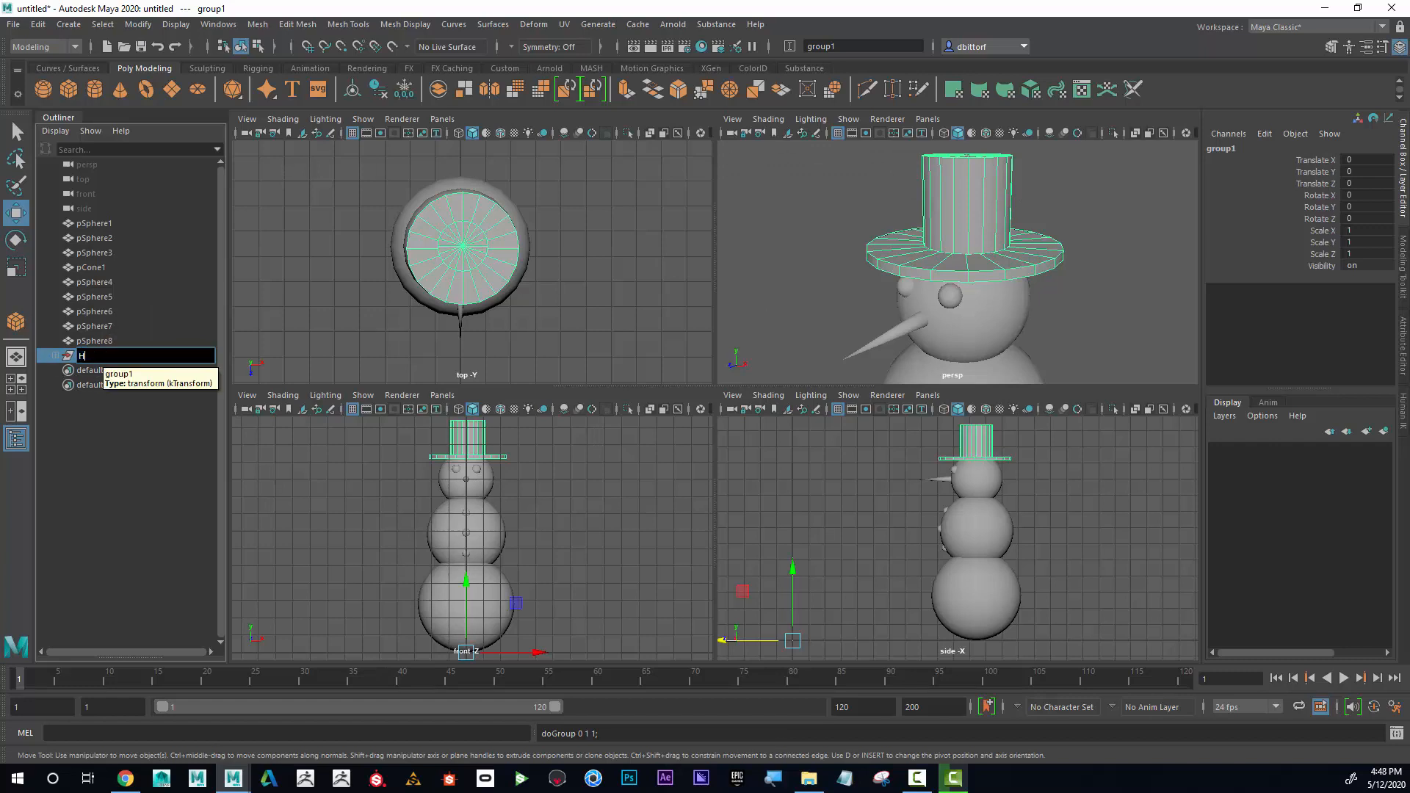
text(at)
key(Return)
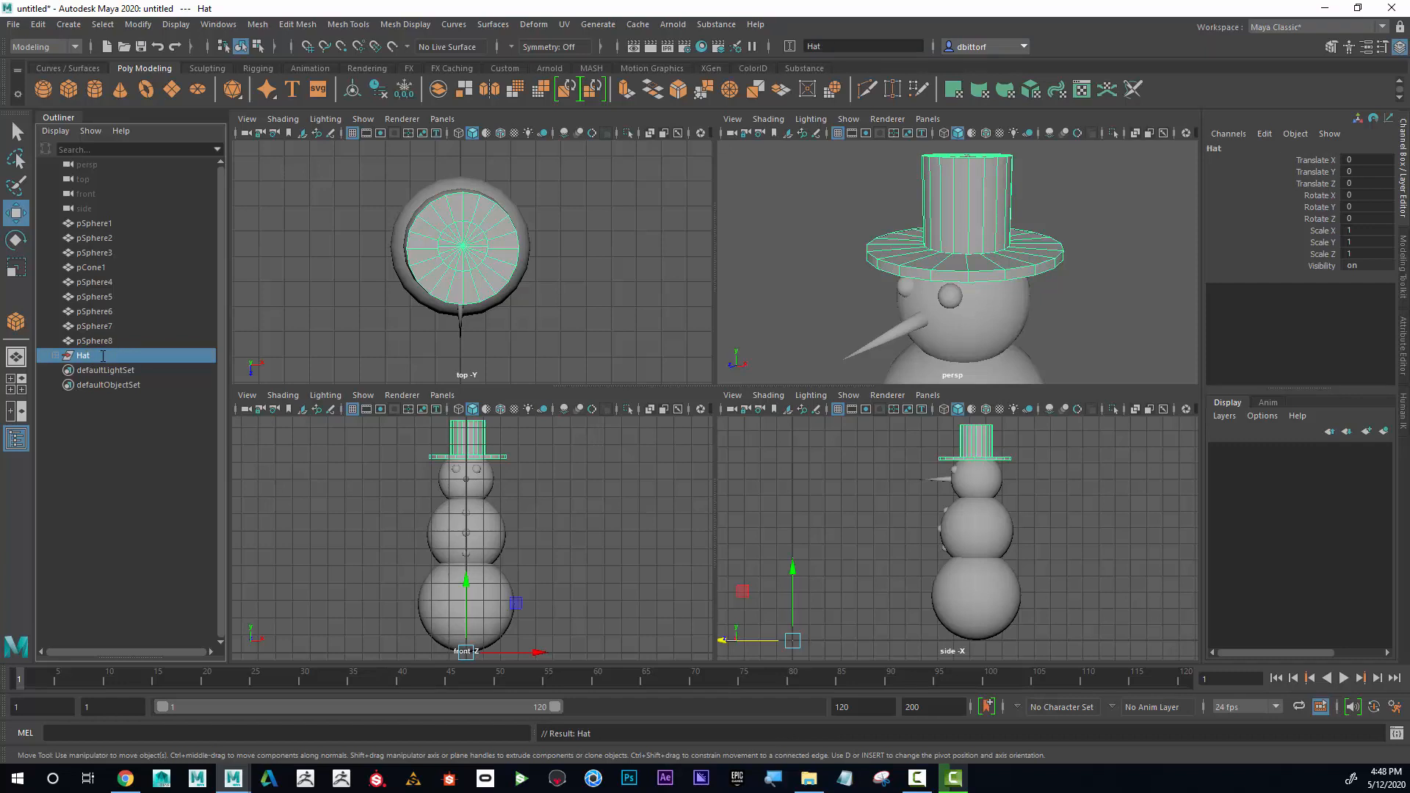
Expand the Hat group and rename the hat's crown cylinder as Hat_Top.
click(55, 357)
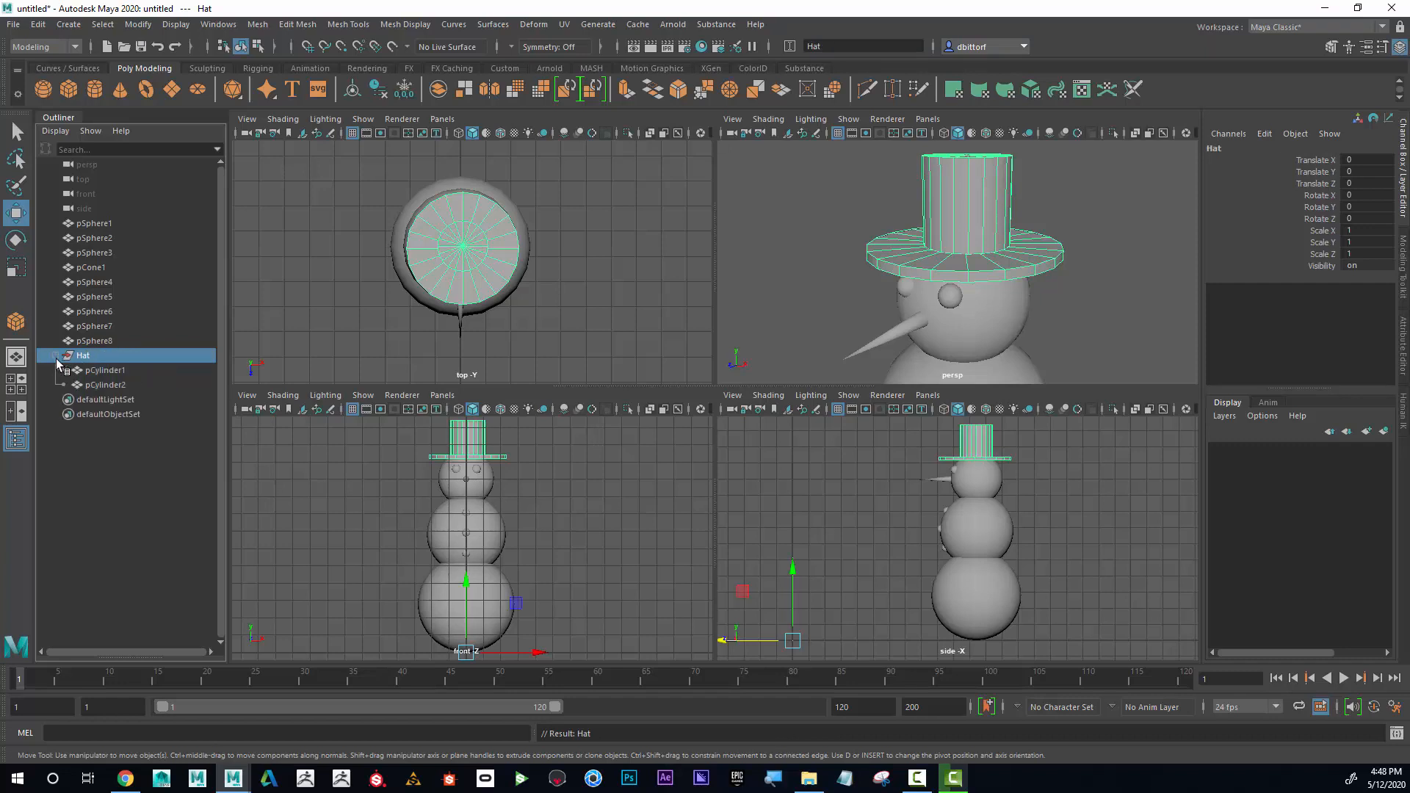
click(104, 371)
click(105, 385)
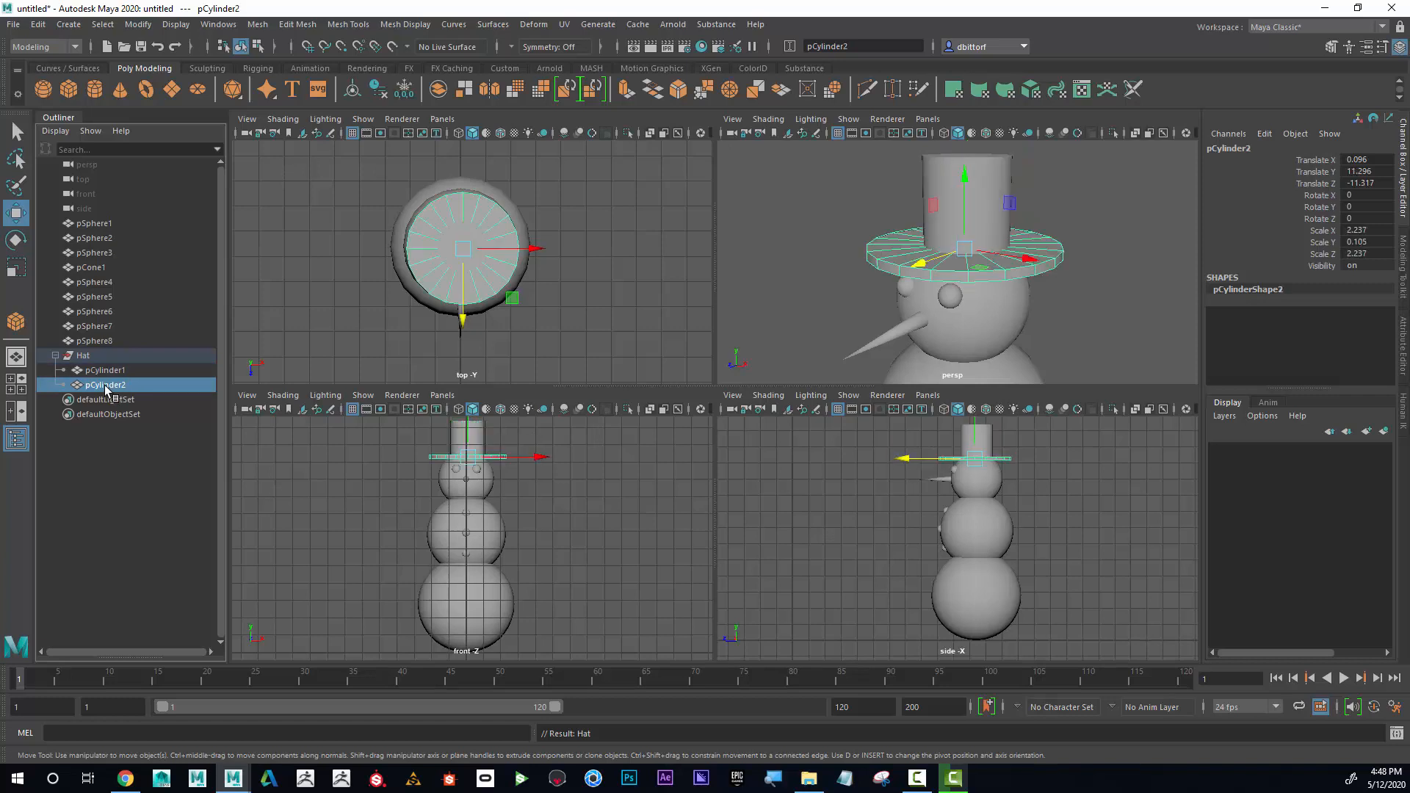
double_click(105, 371)
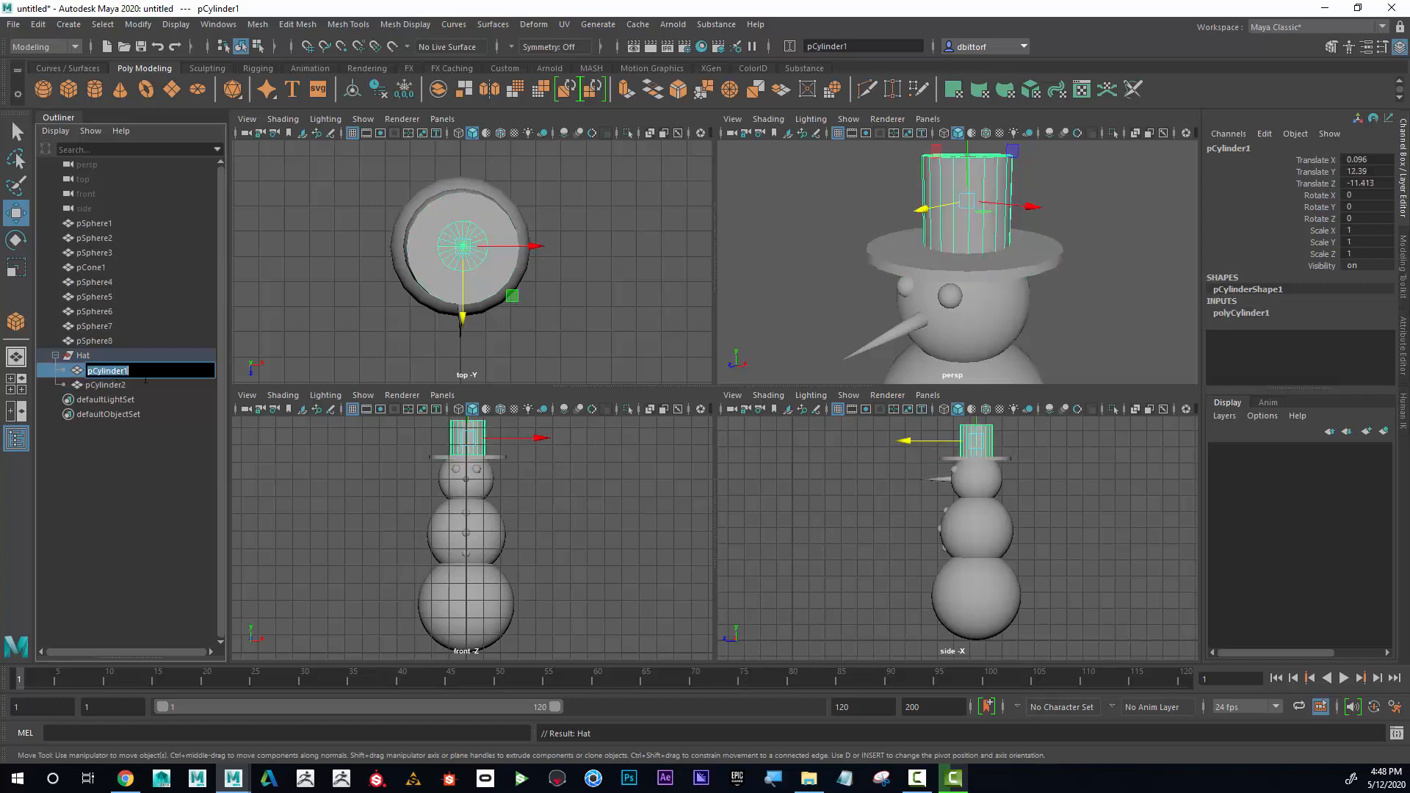
text(Ha)
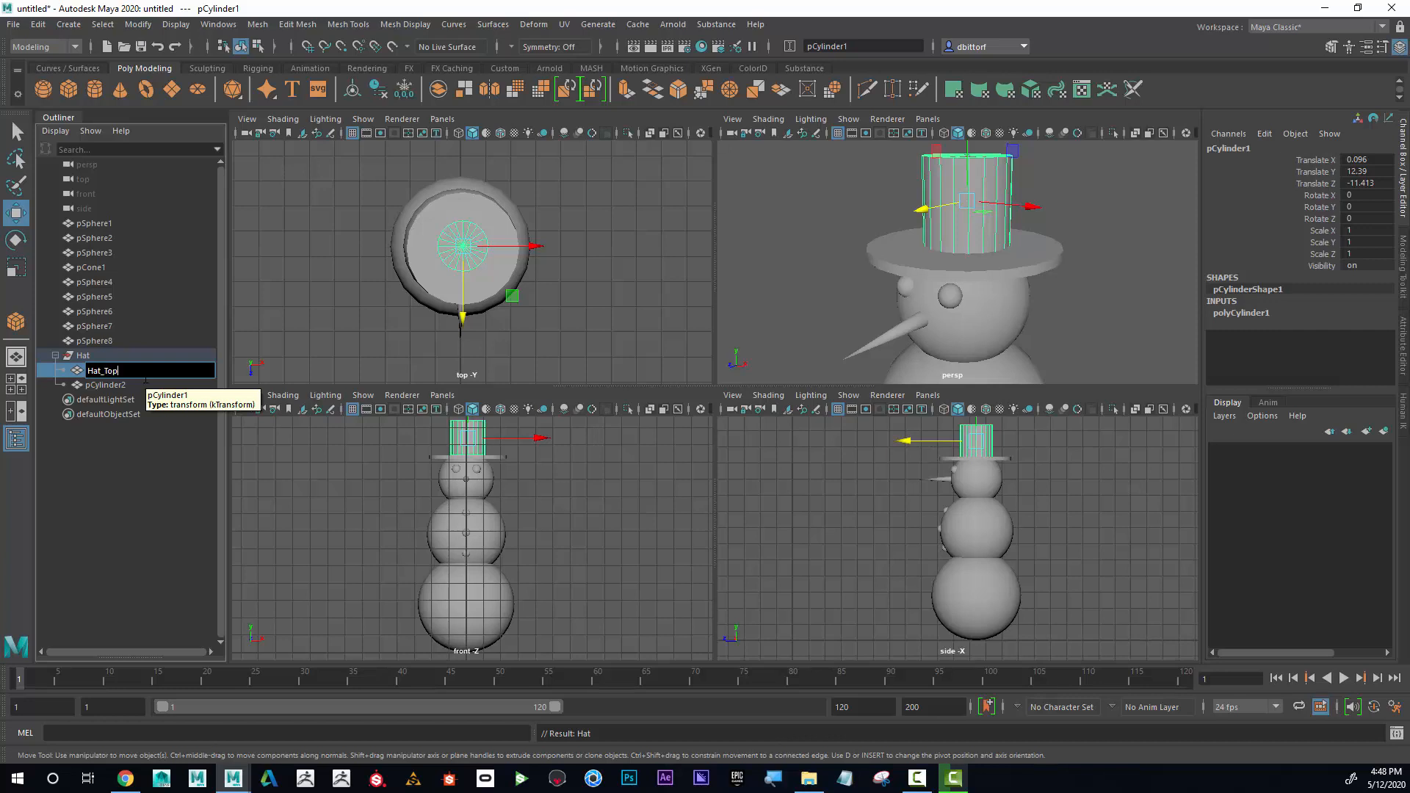
text(t_Top)
key(Return)
Rename the hat's brim cylinder as Hat_Base and collapse the Hat group.
double_click(121, 386)
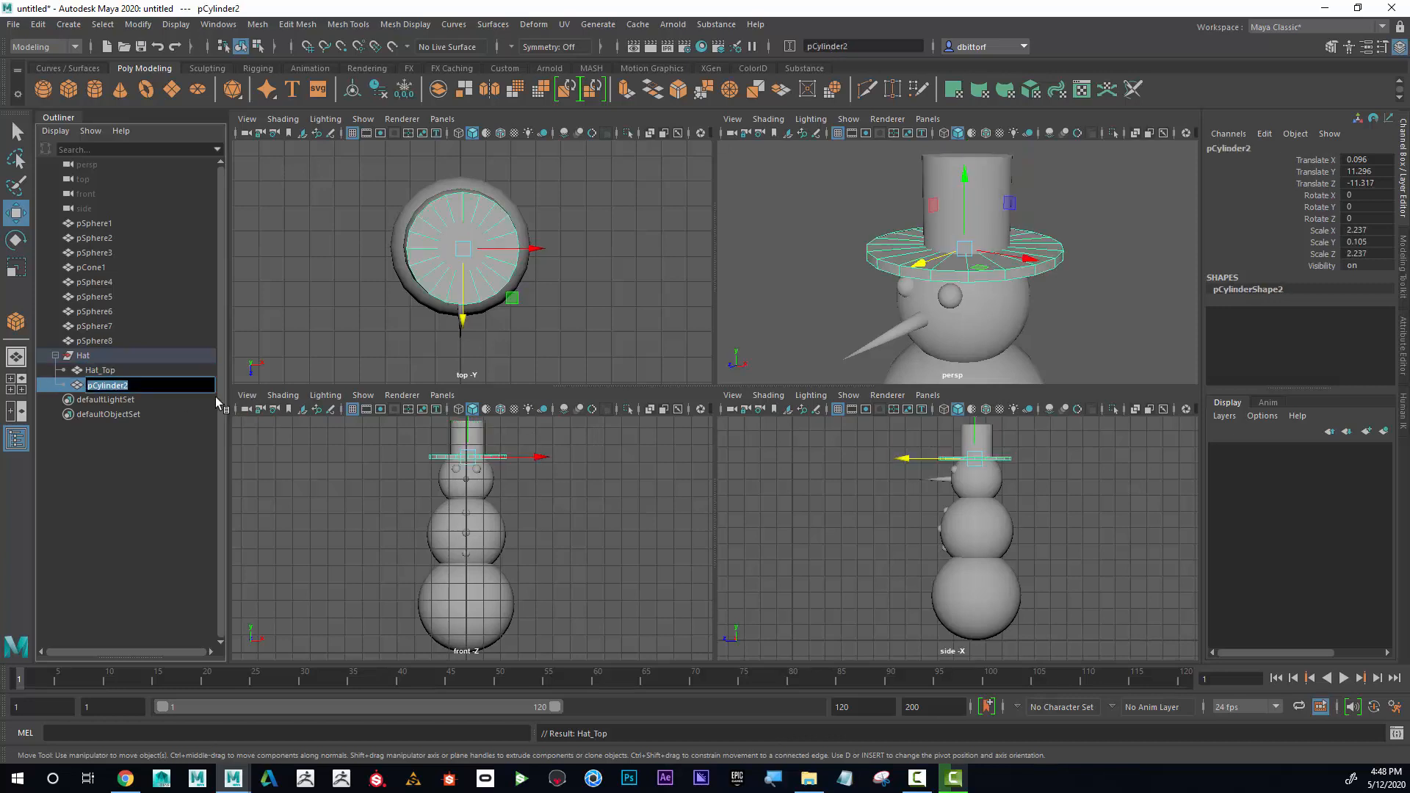
text(Hat_Base)
key(Return)
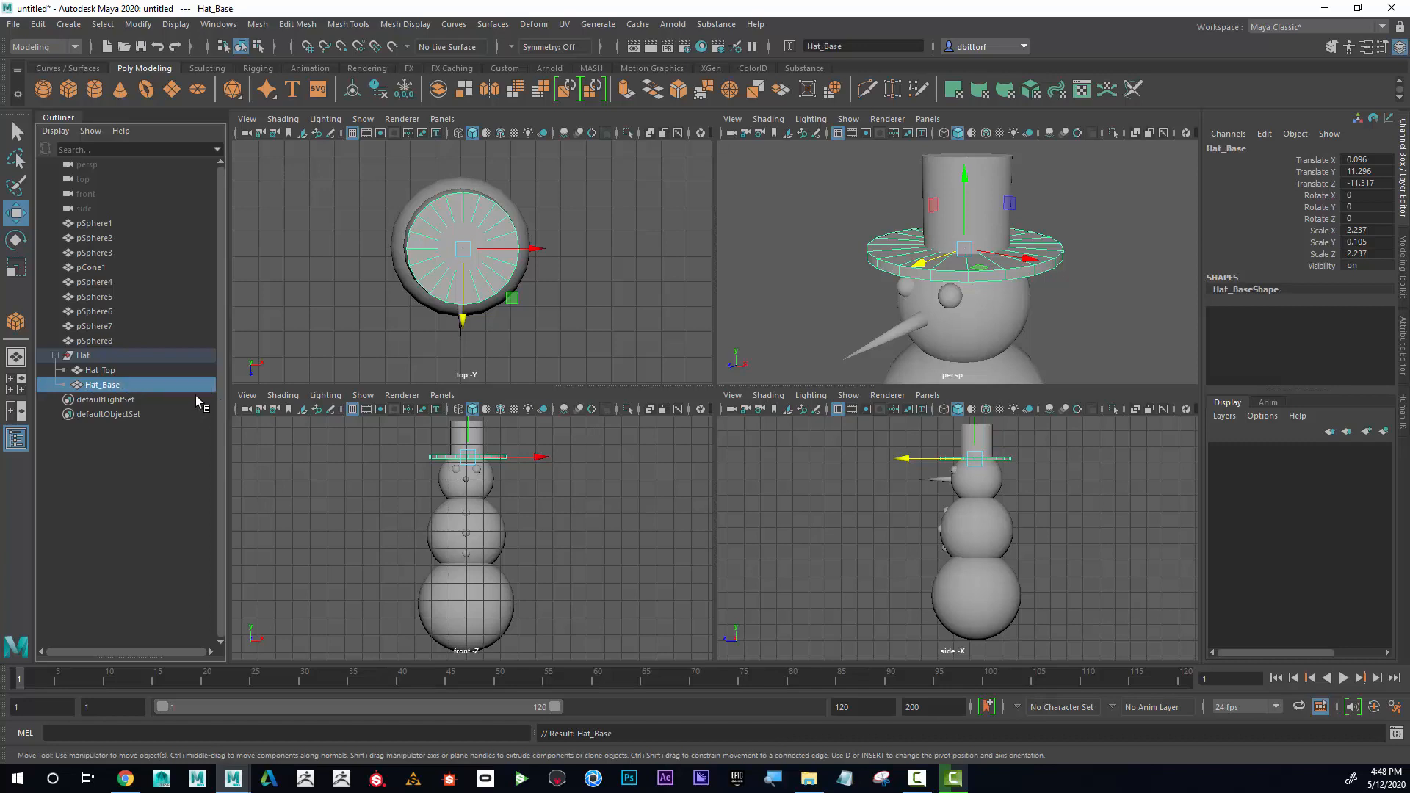
click(55, 355)
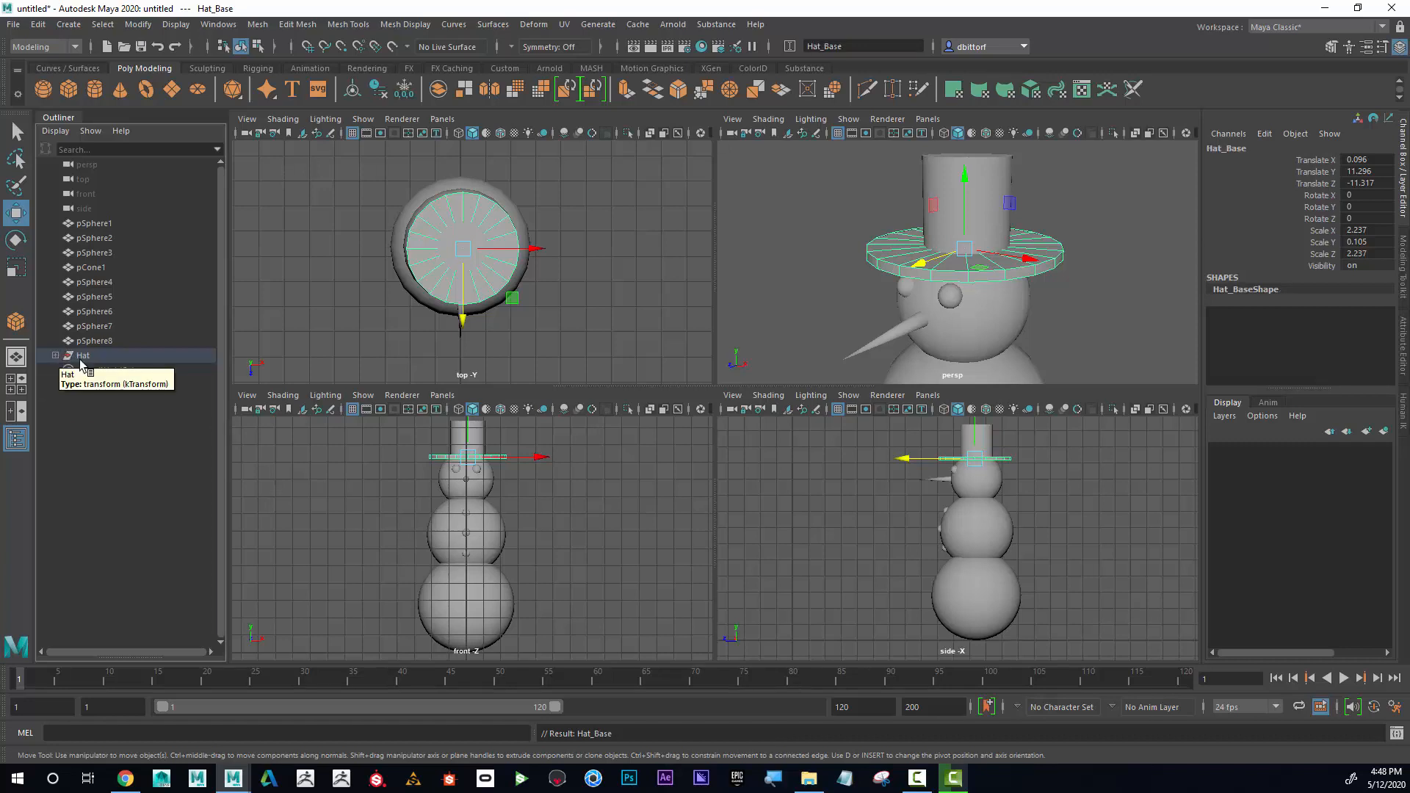
Rename both of the snowman's eye spheres as Eye.
alt+right_drag(1019, 343, 942, 339)
alt+drag(942, 339, 929, 221)
click(931, 199)
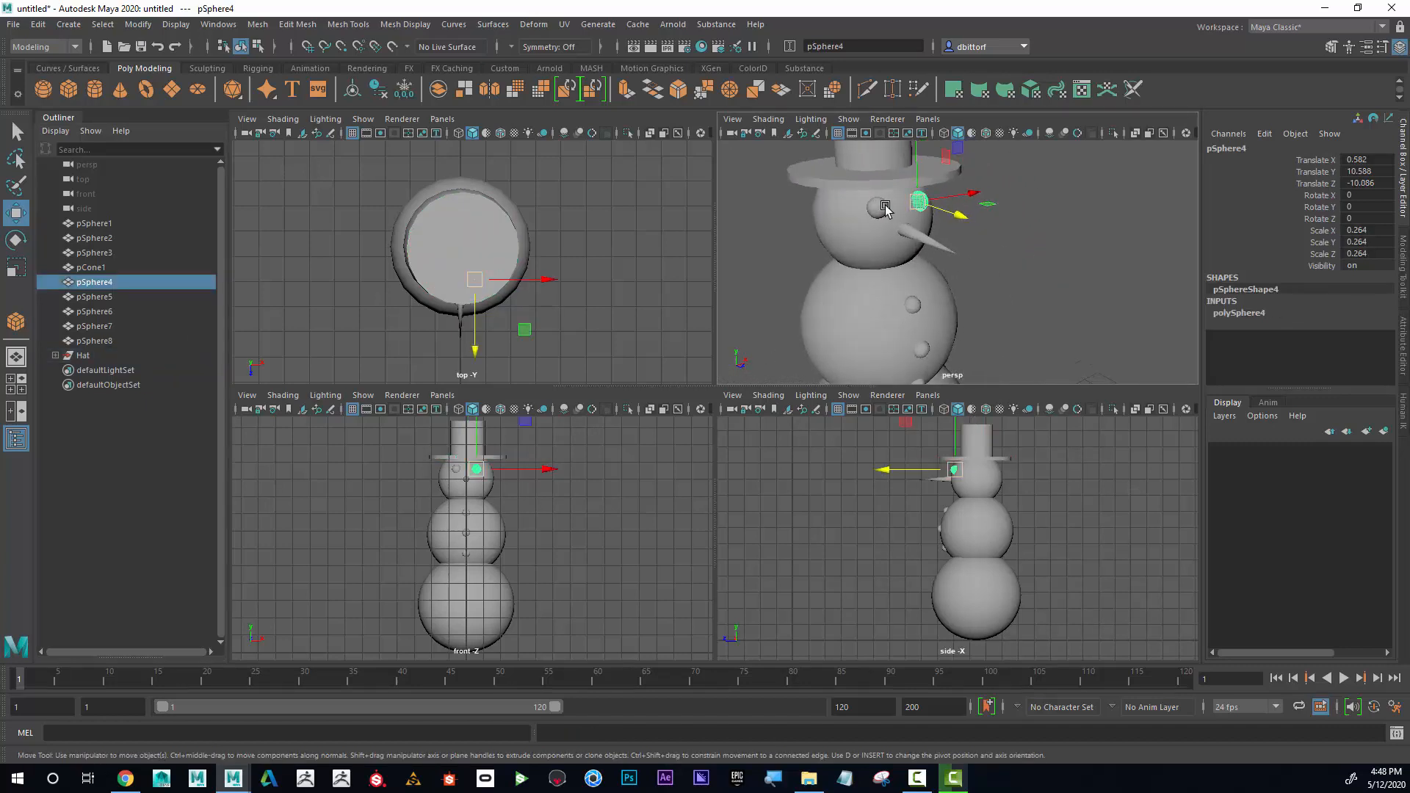
alt+drag(1080, 277, 1052, 317)
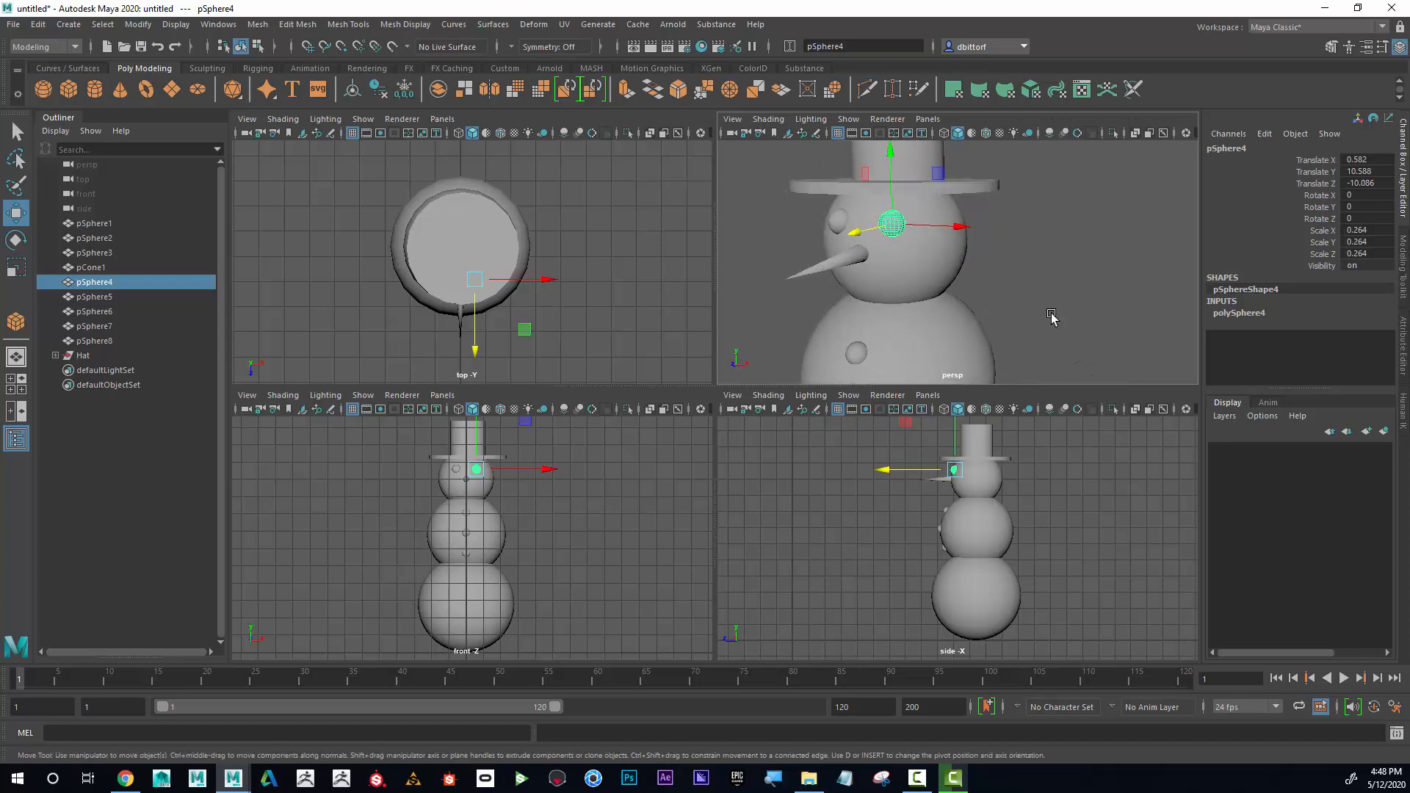
double_click(94, 282)
text(Eye)
key(Return)
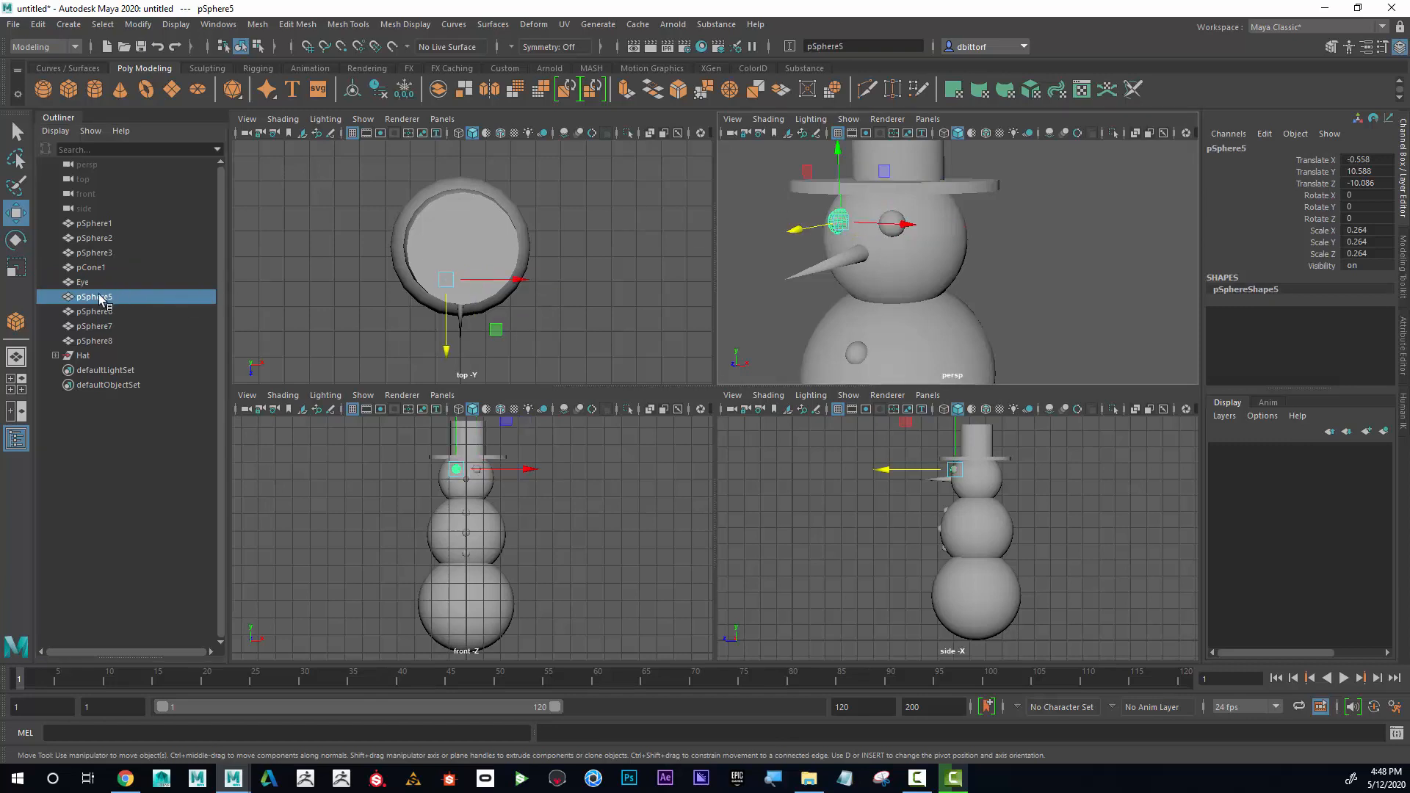
double_click(103, 297)
text(Eye)
key(Return)
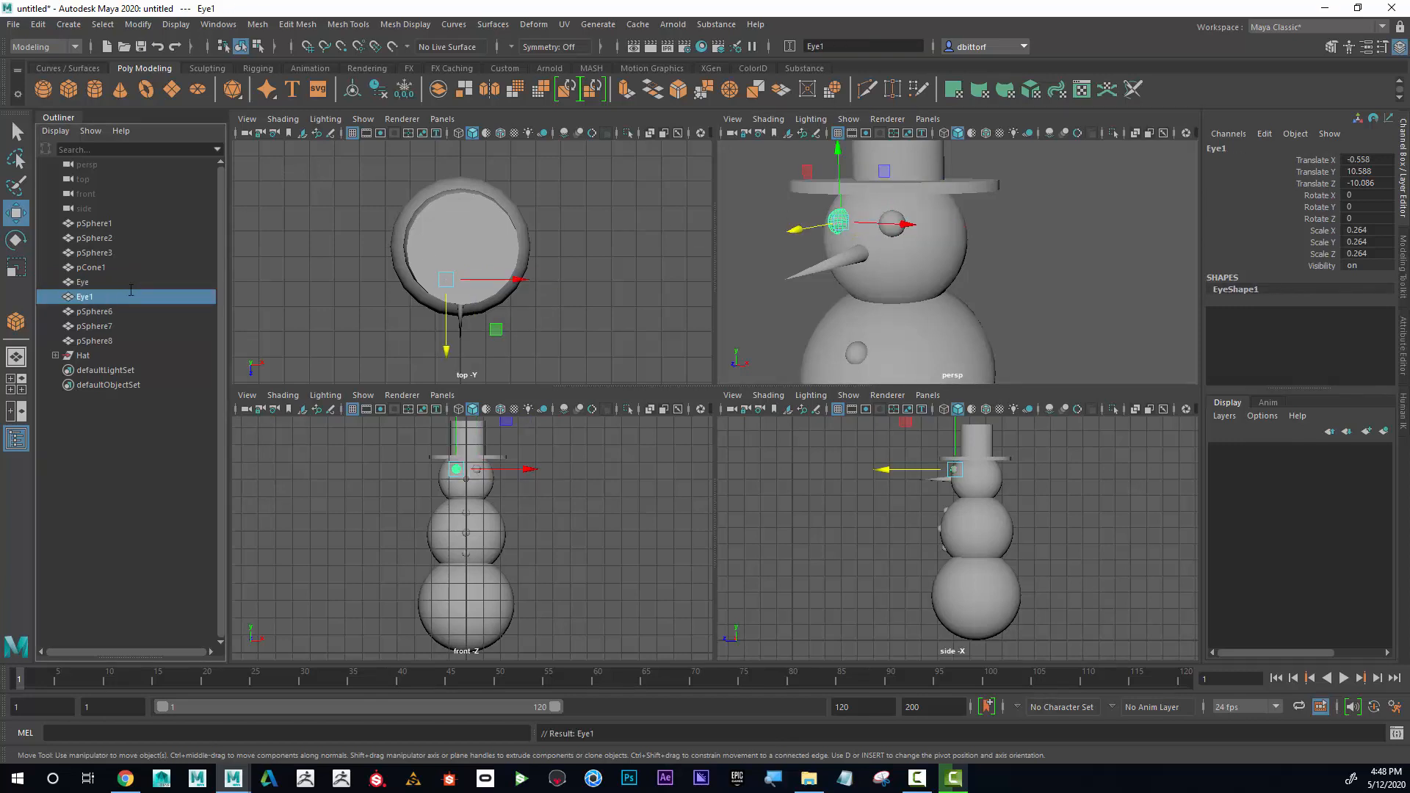
Rename the eye on the positive X side as Eye_L and the other eye as Eye_R.
double_click(84, 282)
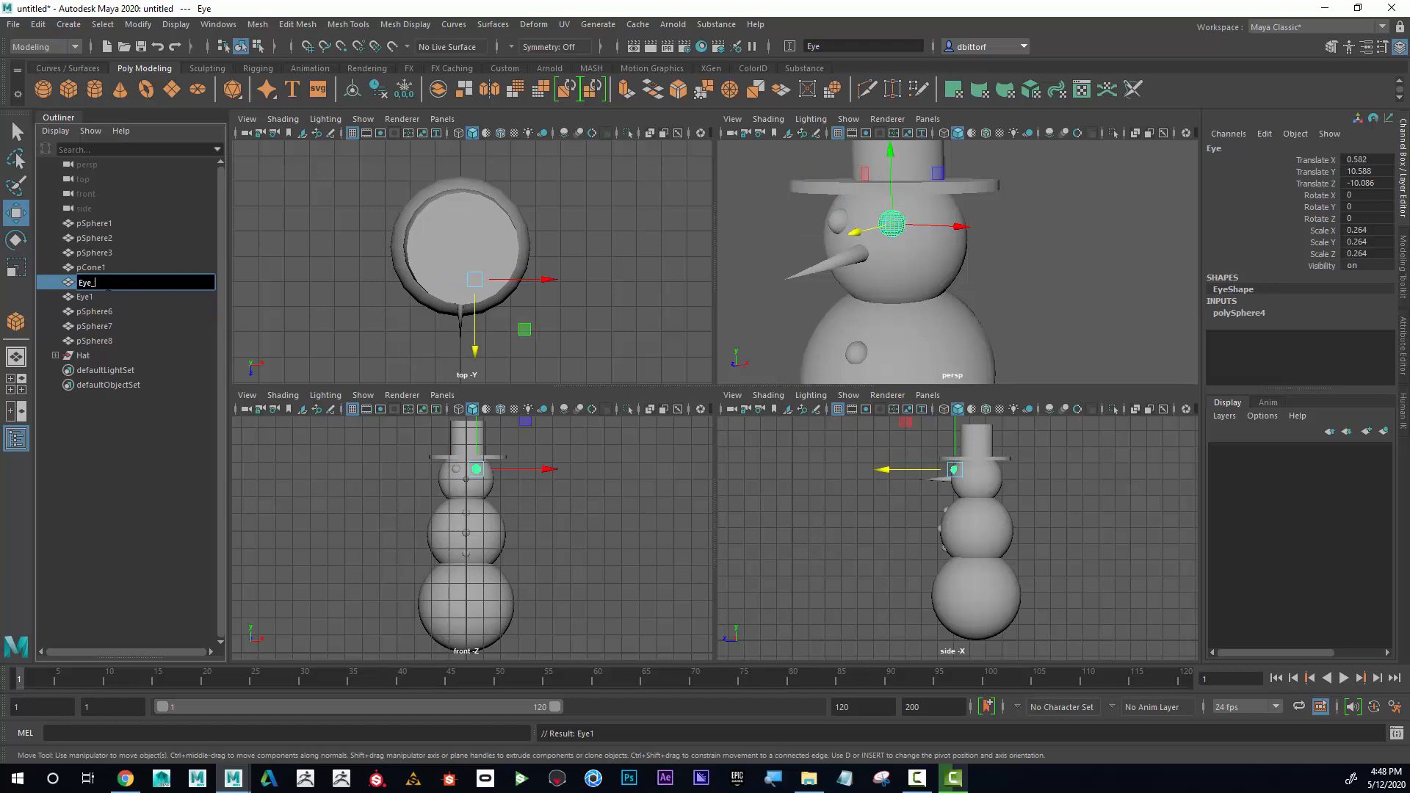
key(Return)
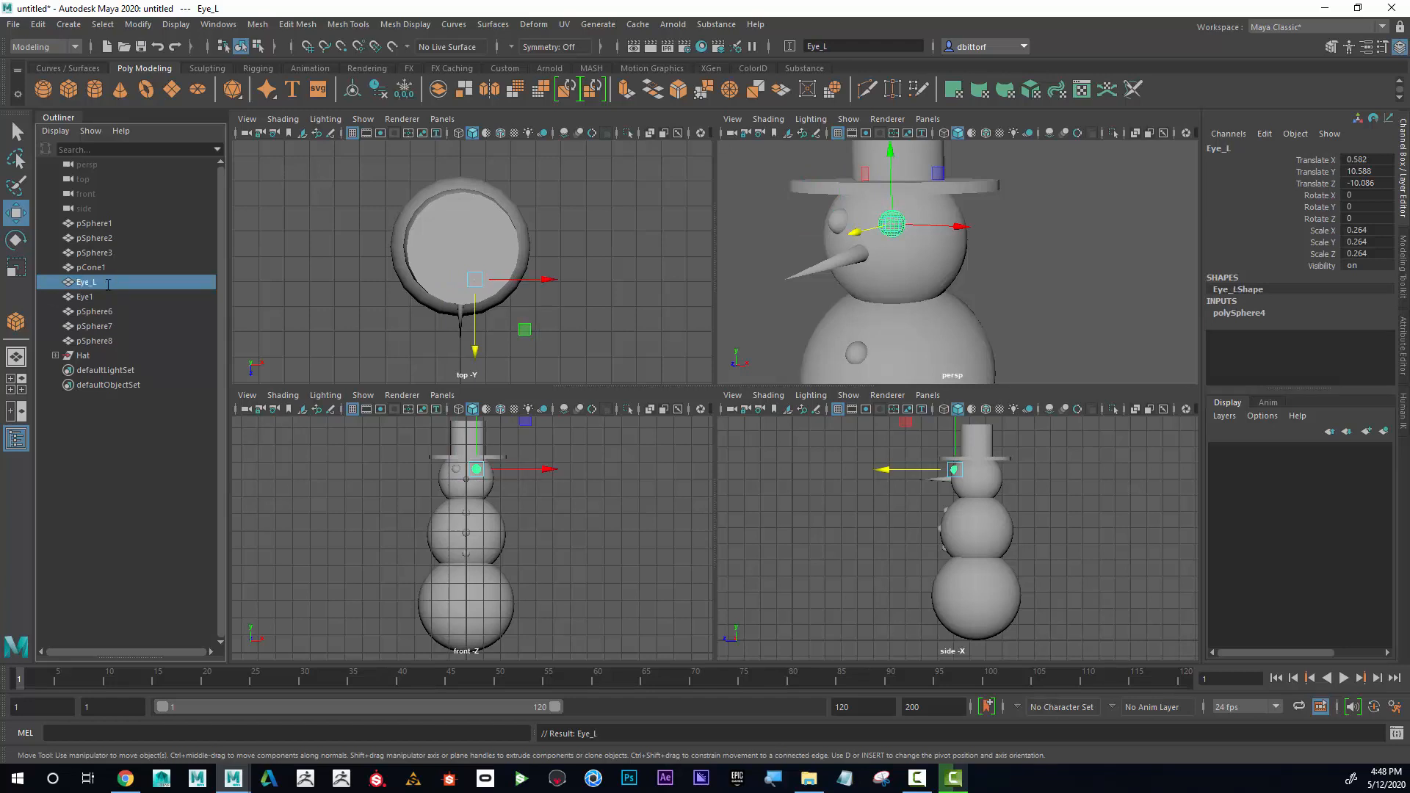
double_click(116, 311)
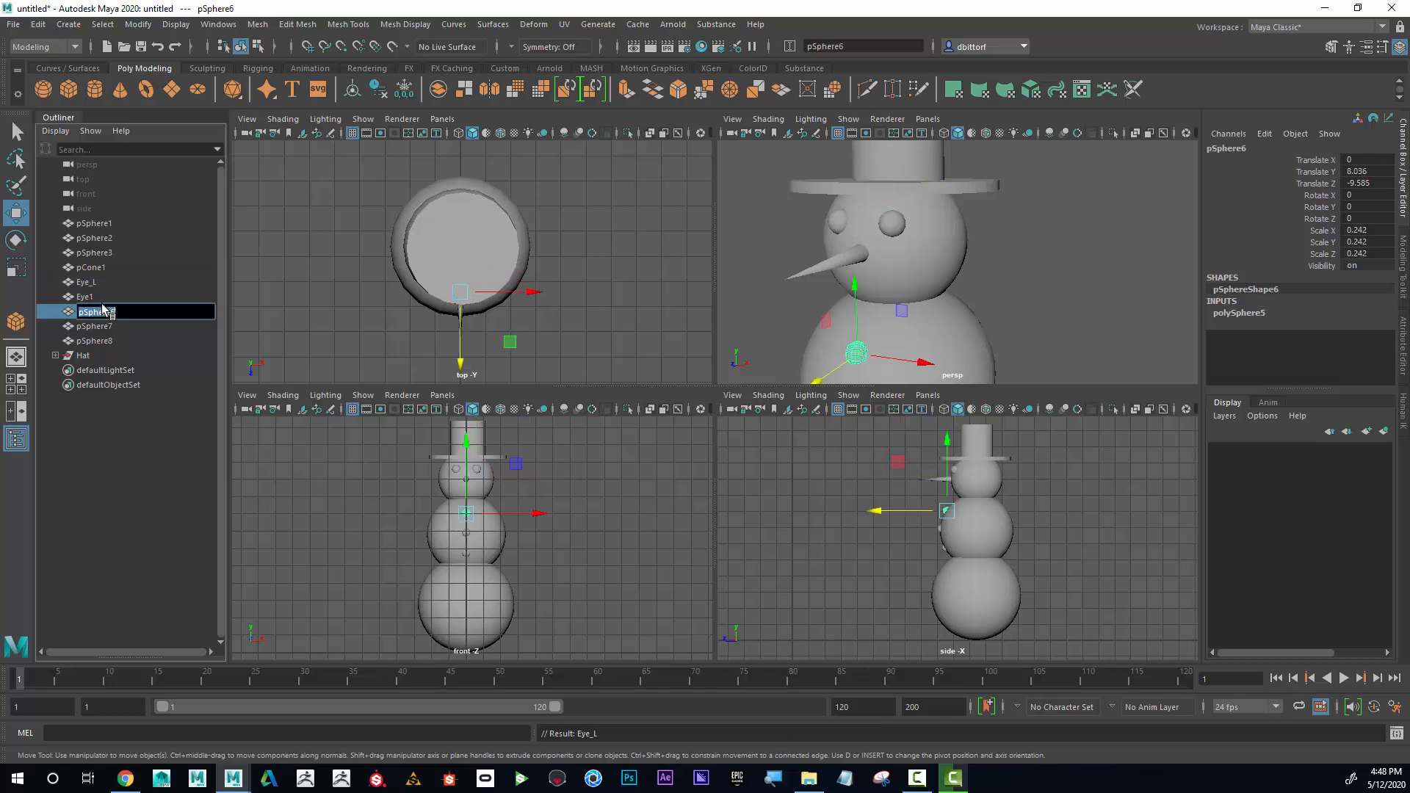
double_click(85, 297)
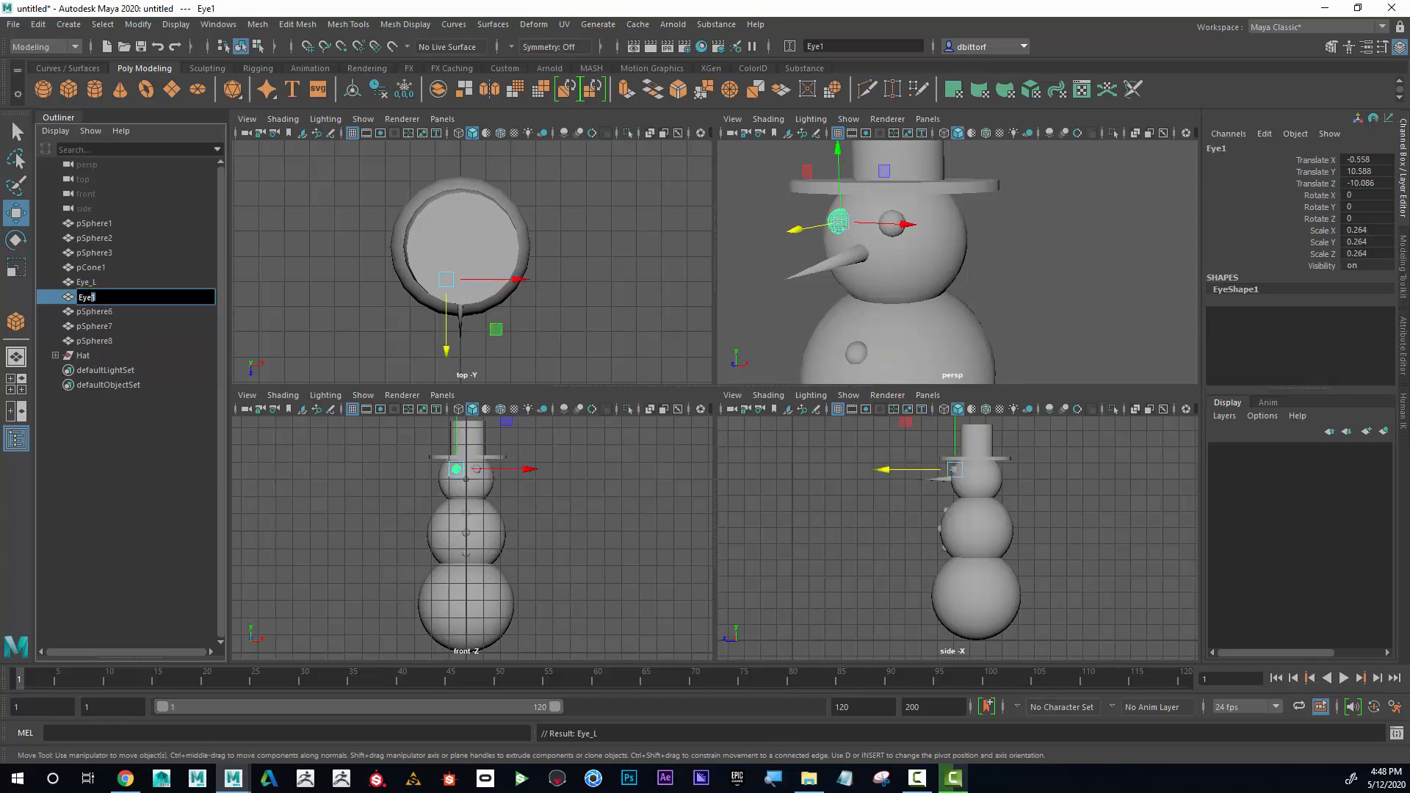
text(Eye_R)
key(Return)
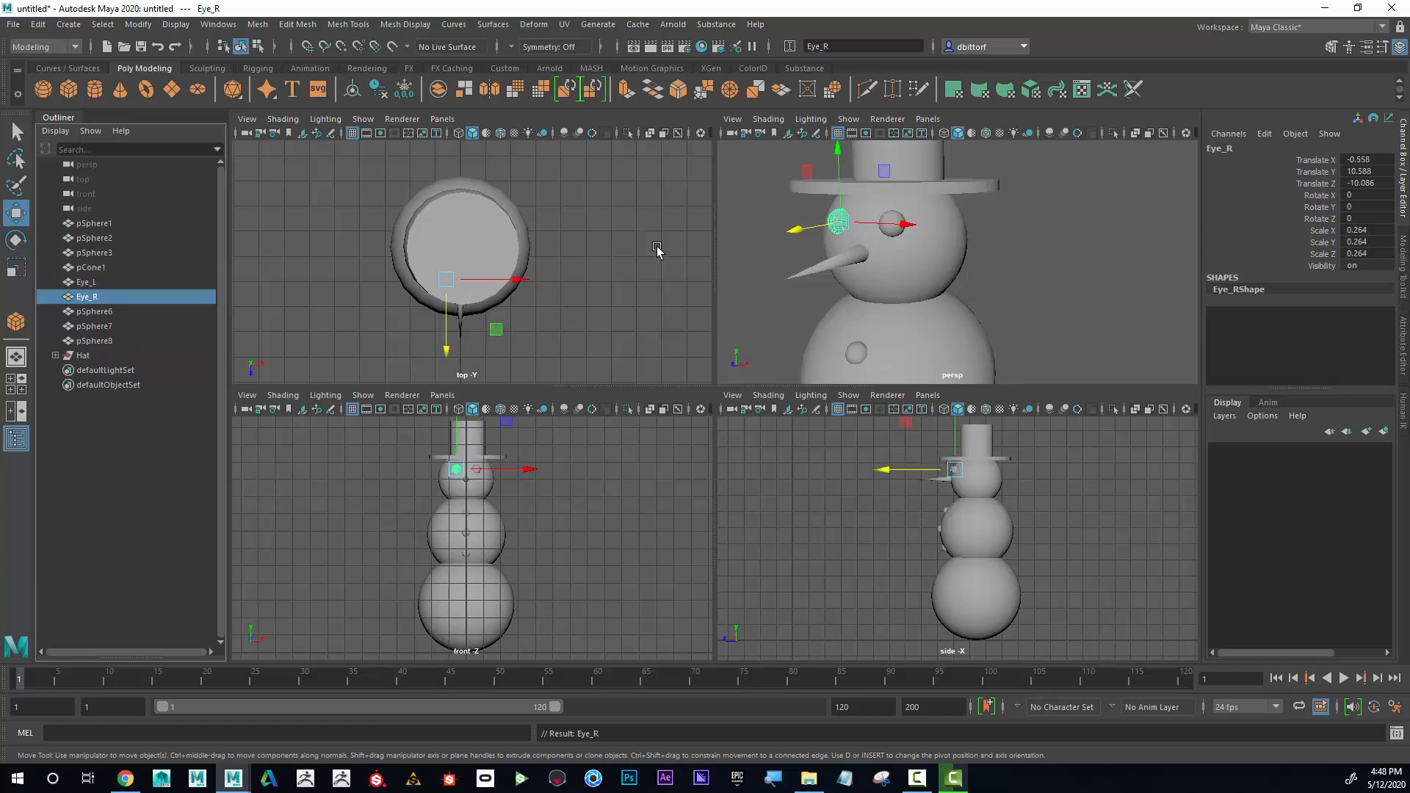
Rename the snowman's nose cone as Nose.
click(816, 259)
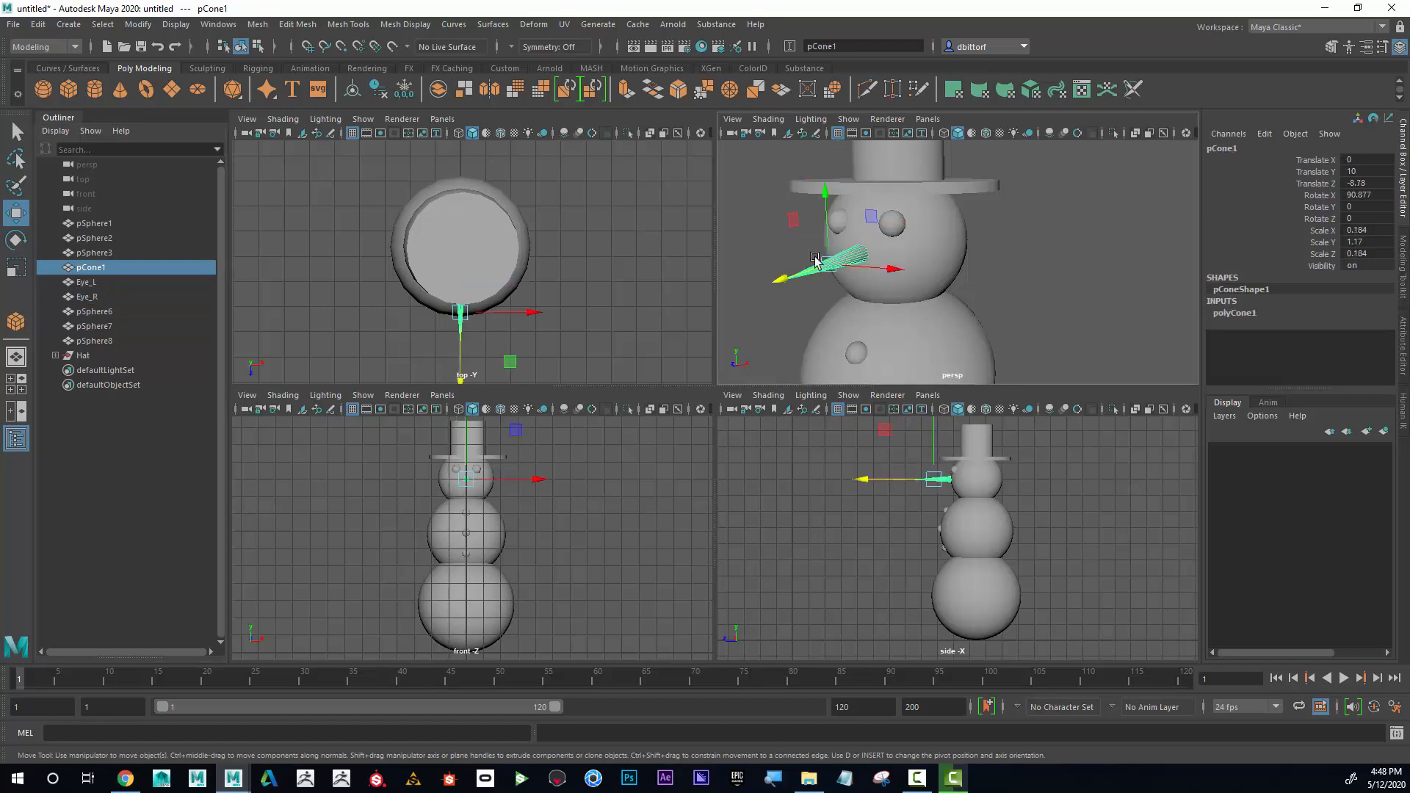
double_click(106, 267)
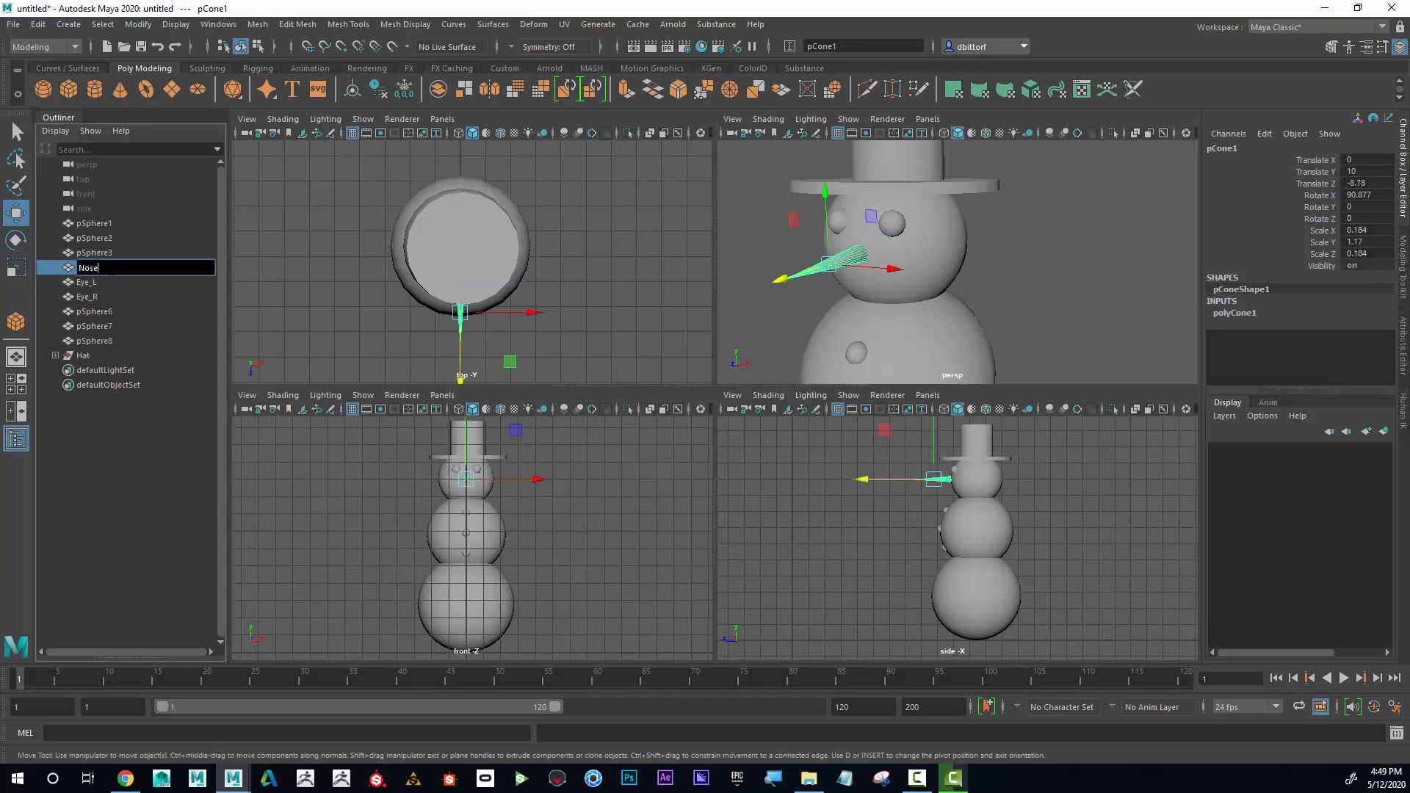
key(Return)
Identify the three button spheres on the snowman's middle section and rename the uppermost one as Button.
alt+drag(1073, 240, 908, 233)
click(889, 242)
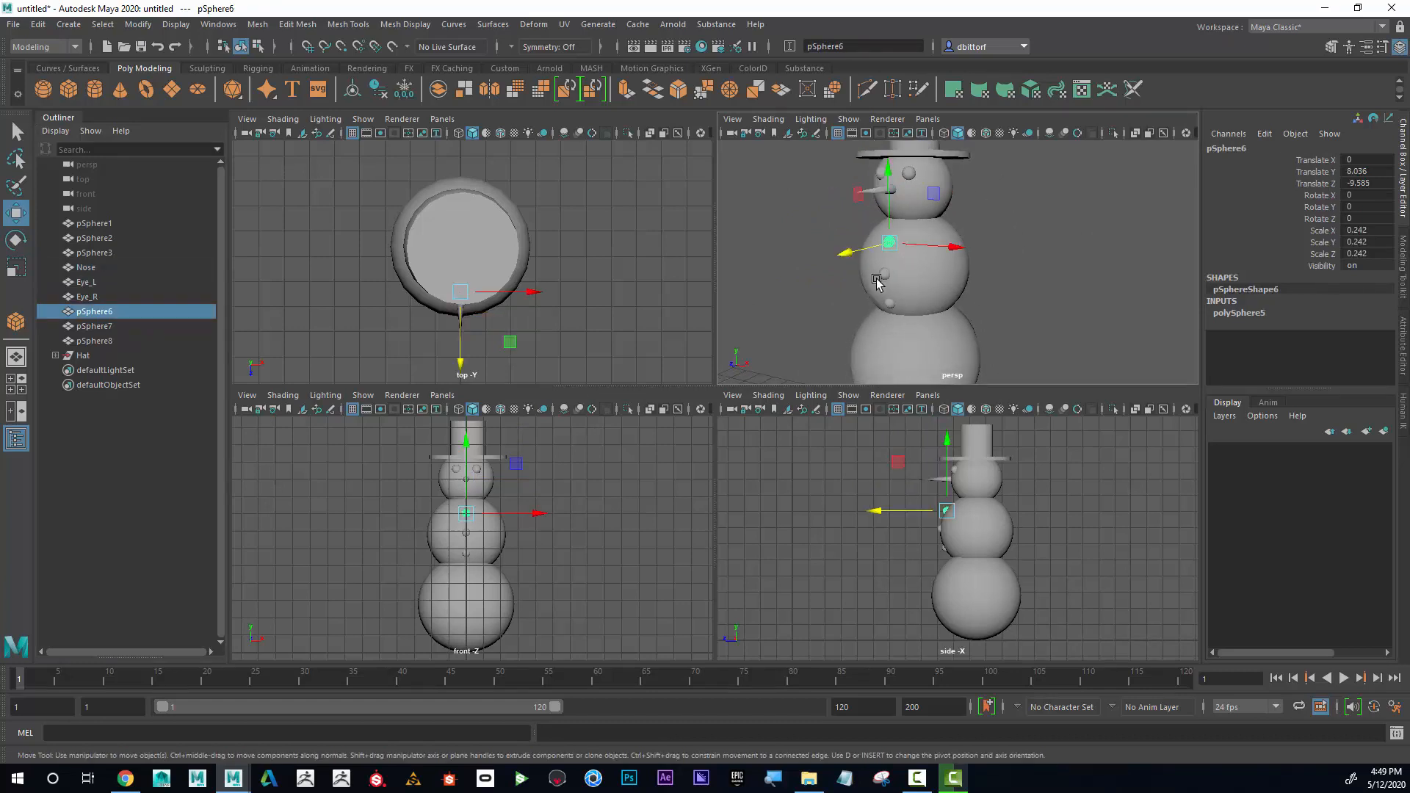
shift+click(884, 273)
shift+click(891, 301)
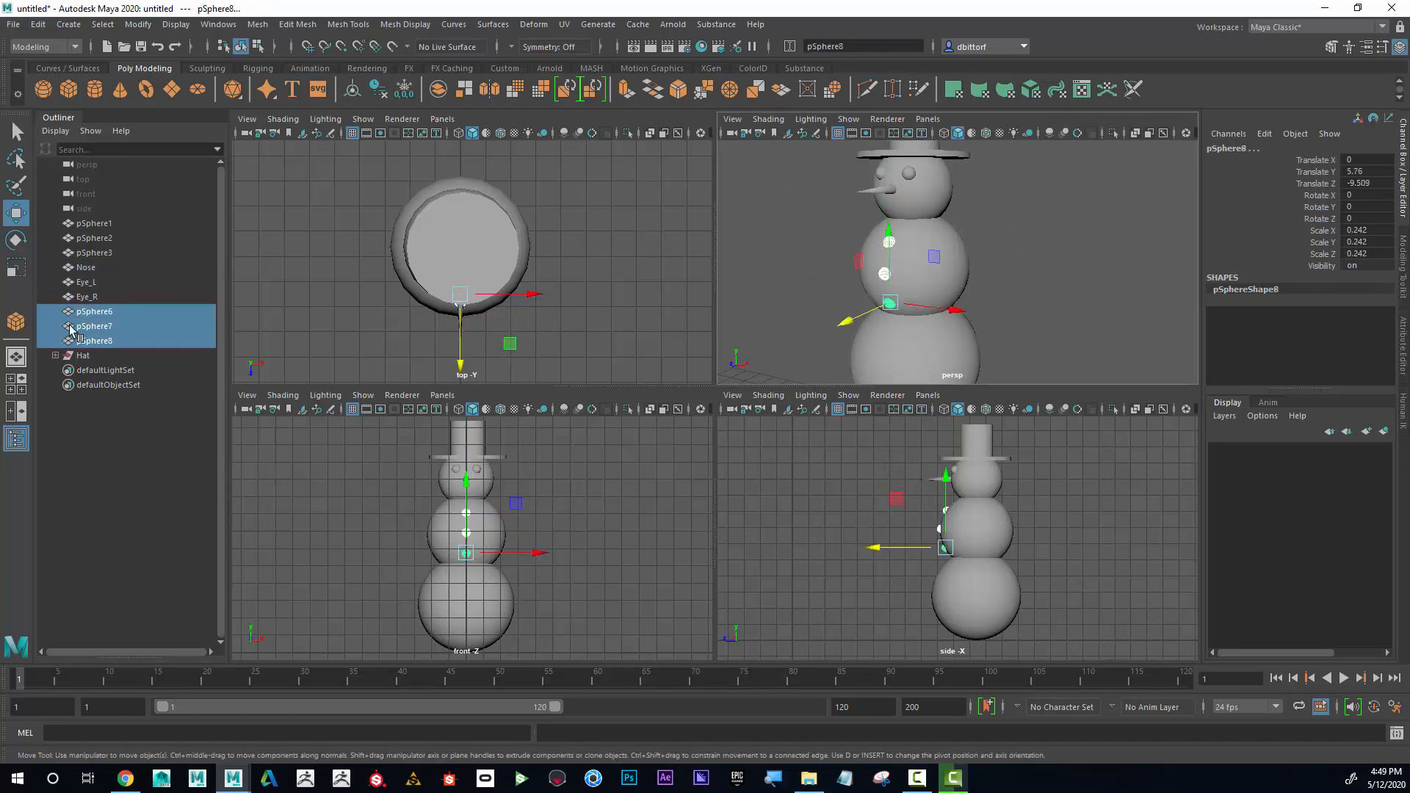
click(97, 314)
double_click(100, 313)
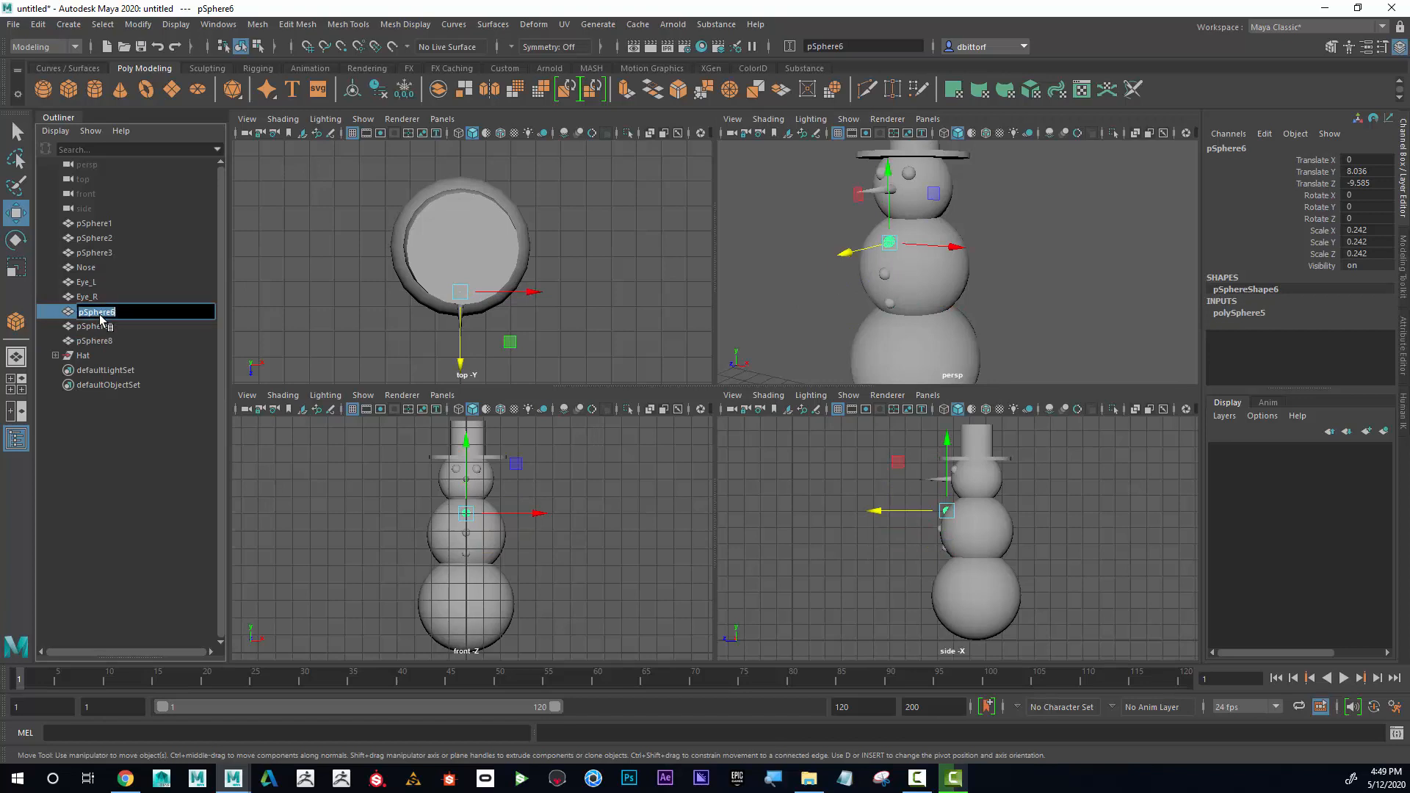
text(Button)
key(Return)
Rename the middle button sphere as Button too.
click(90, 326)
double_click(92, 326)
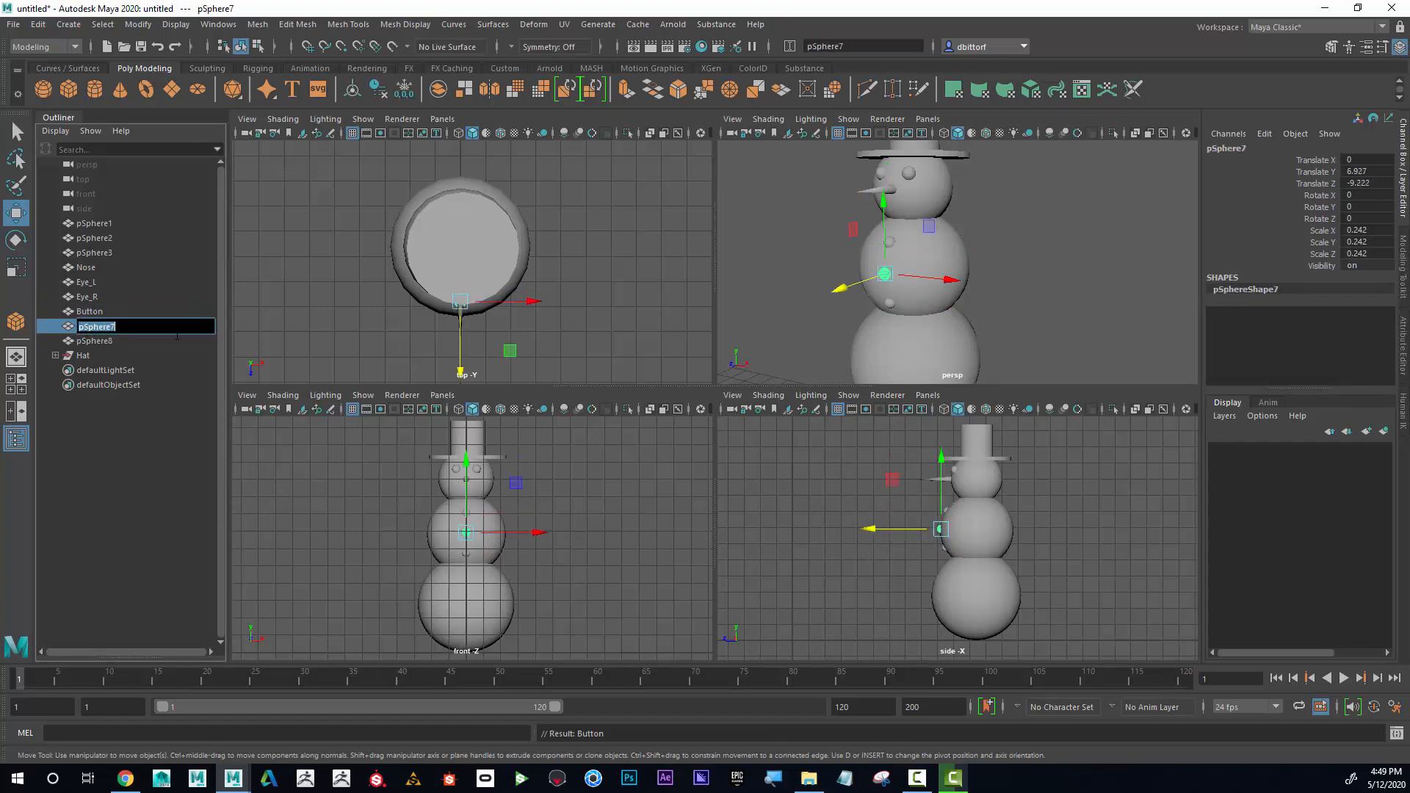
text(Button)
key(Return)
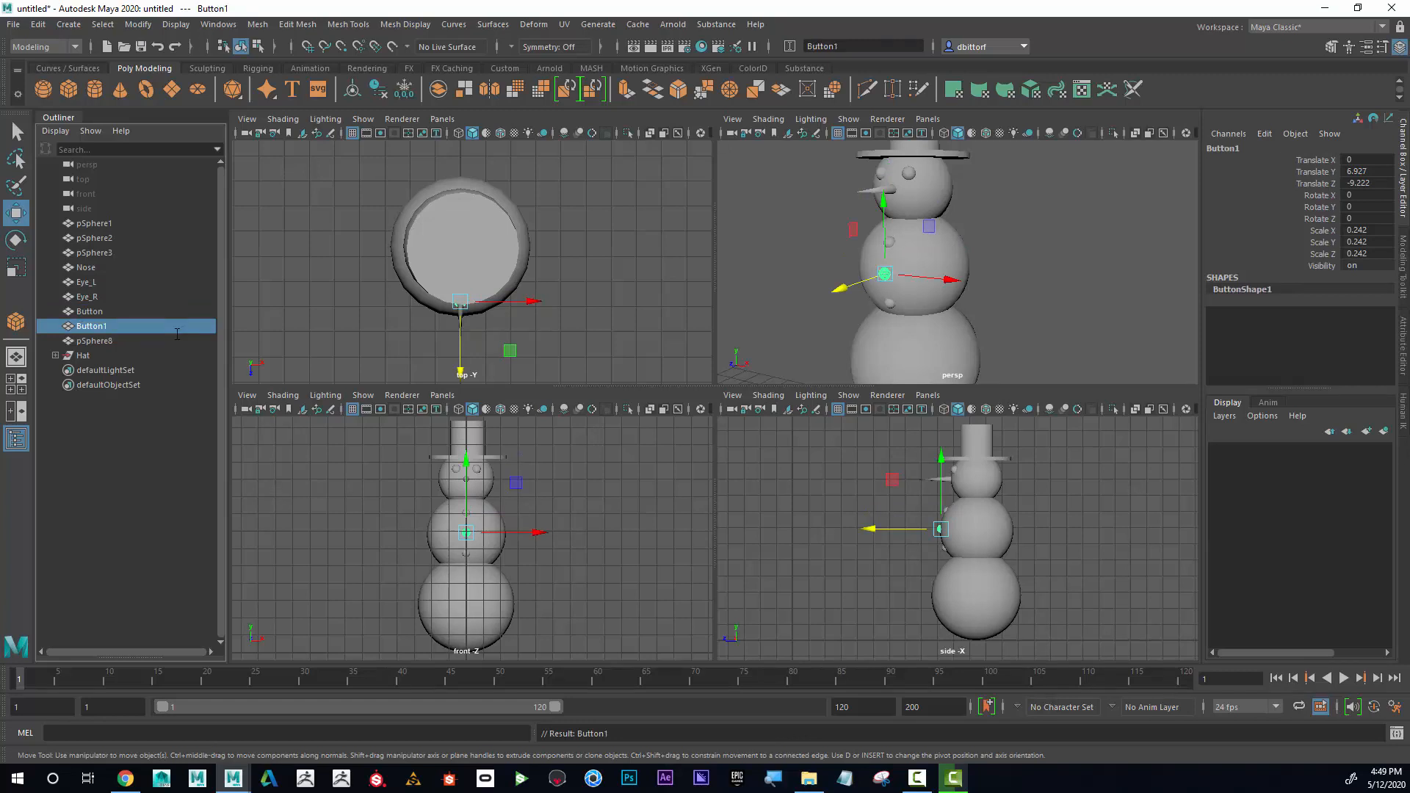
Give the lowest button sphere the name Button as well.
click(109, 339)
double_click(109, 340)
text(B)
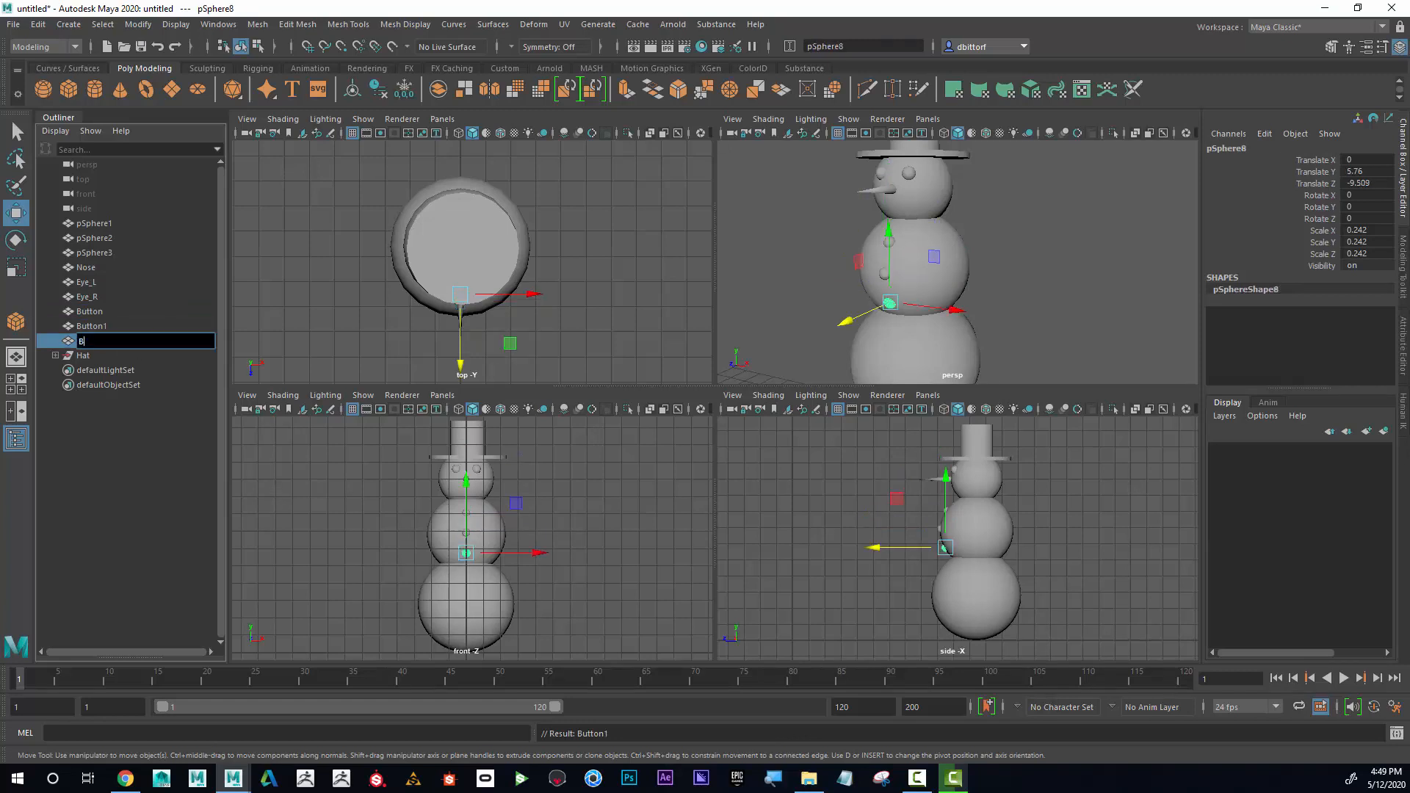
text(utton)
key(Return)
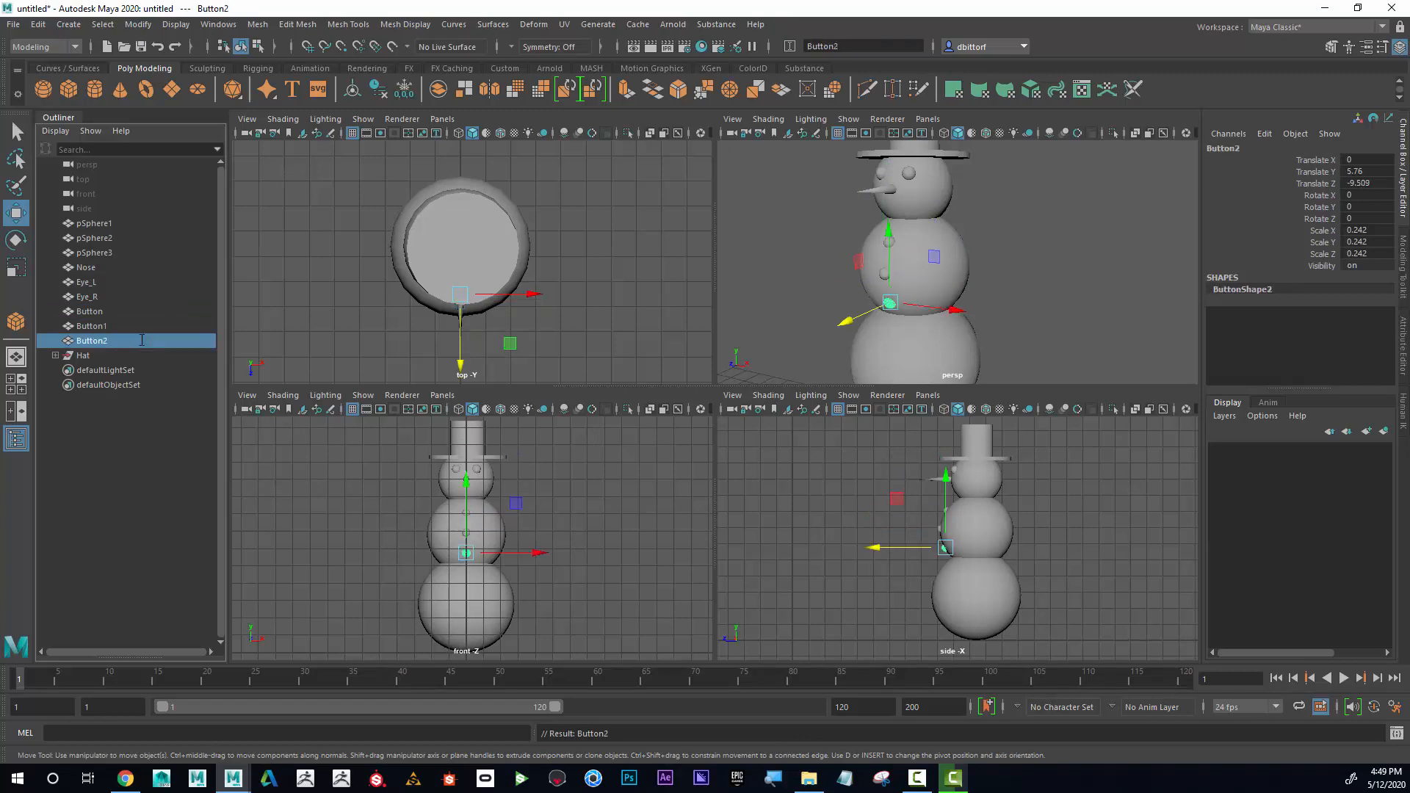
Rename the snowman's large bottom sphere as Base and its middle body sphere as Middle.
click(971, 327)
double_click(113, 224)
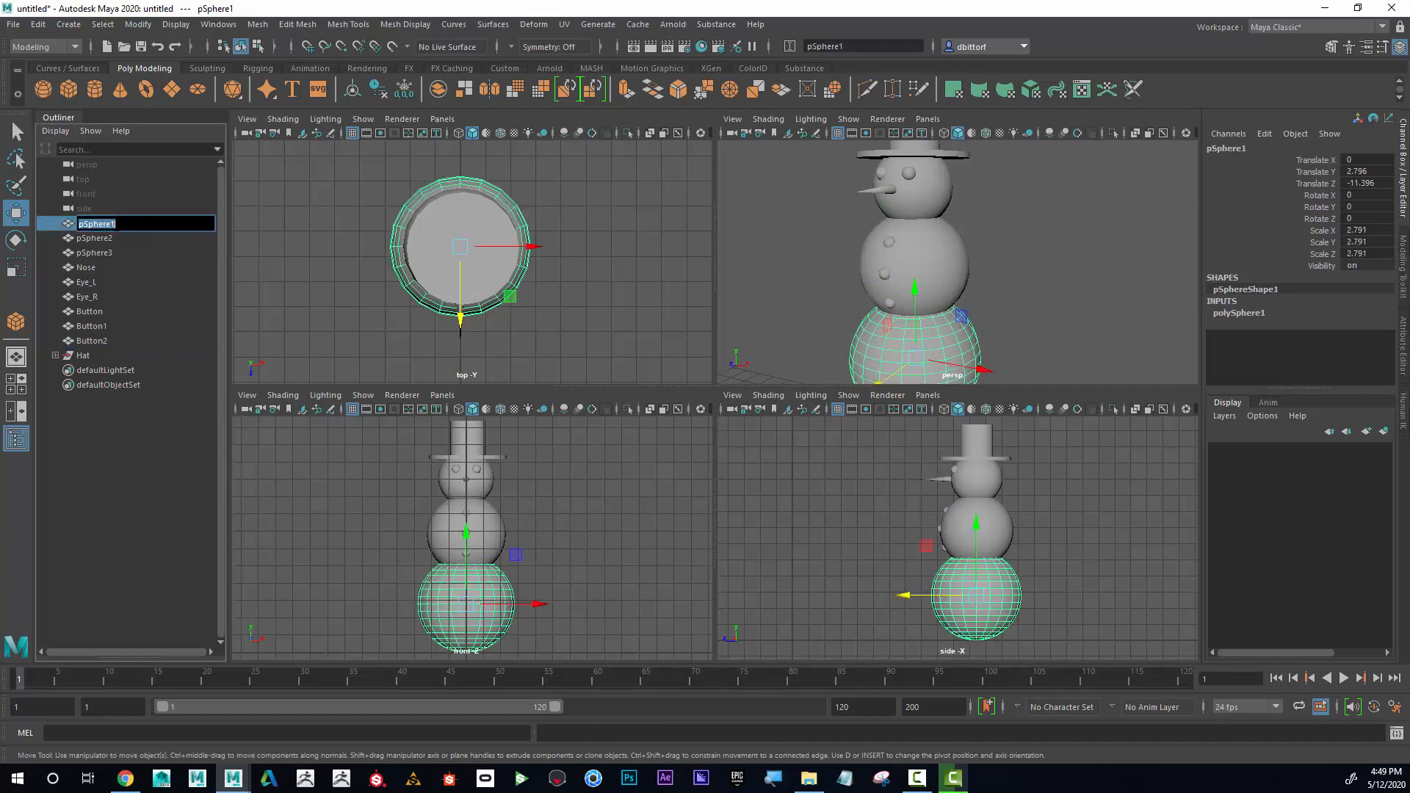
text(Base)
key(Return)
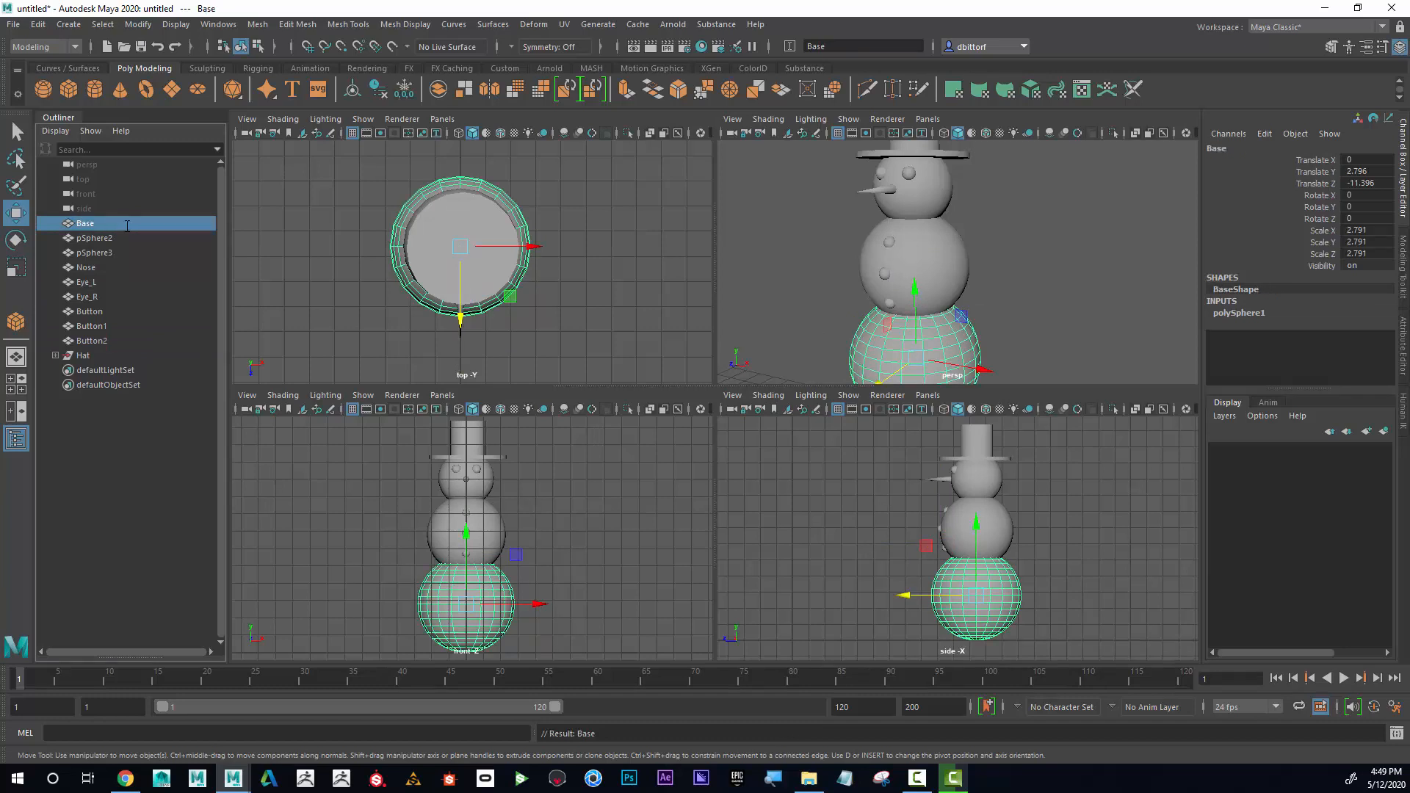
double_click(104, 239)
text(Middle)
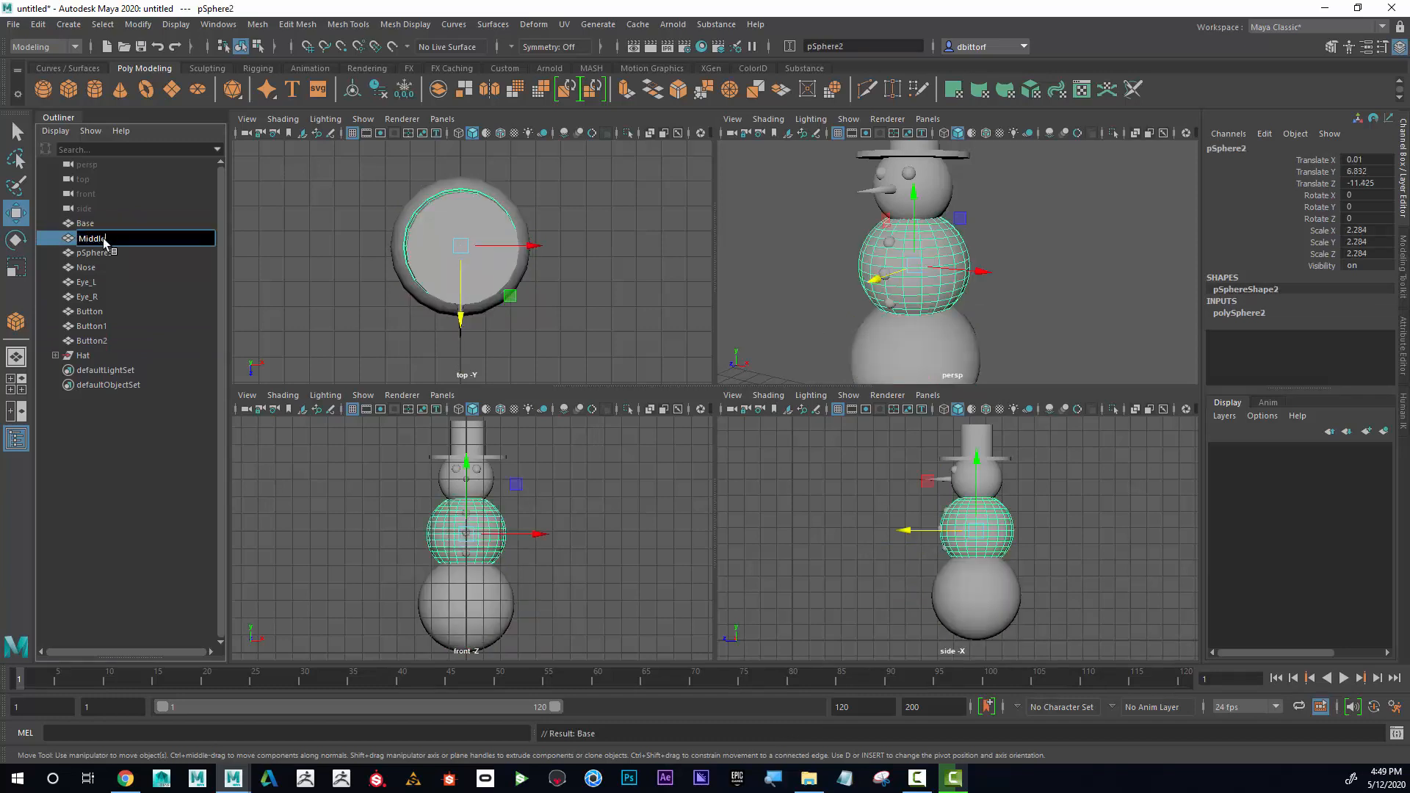
key(Return)
Rename the snowman's head sphere as Top.
double_click(97, 253)
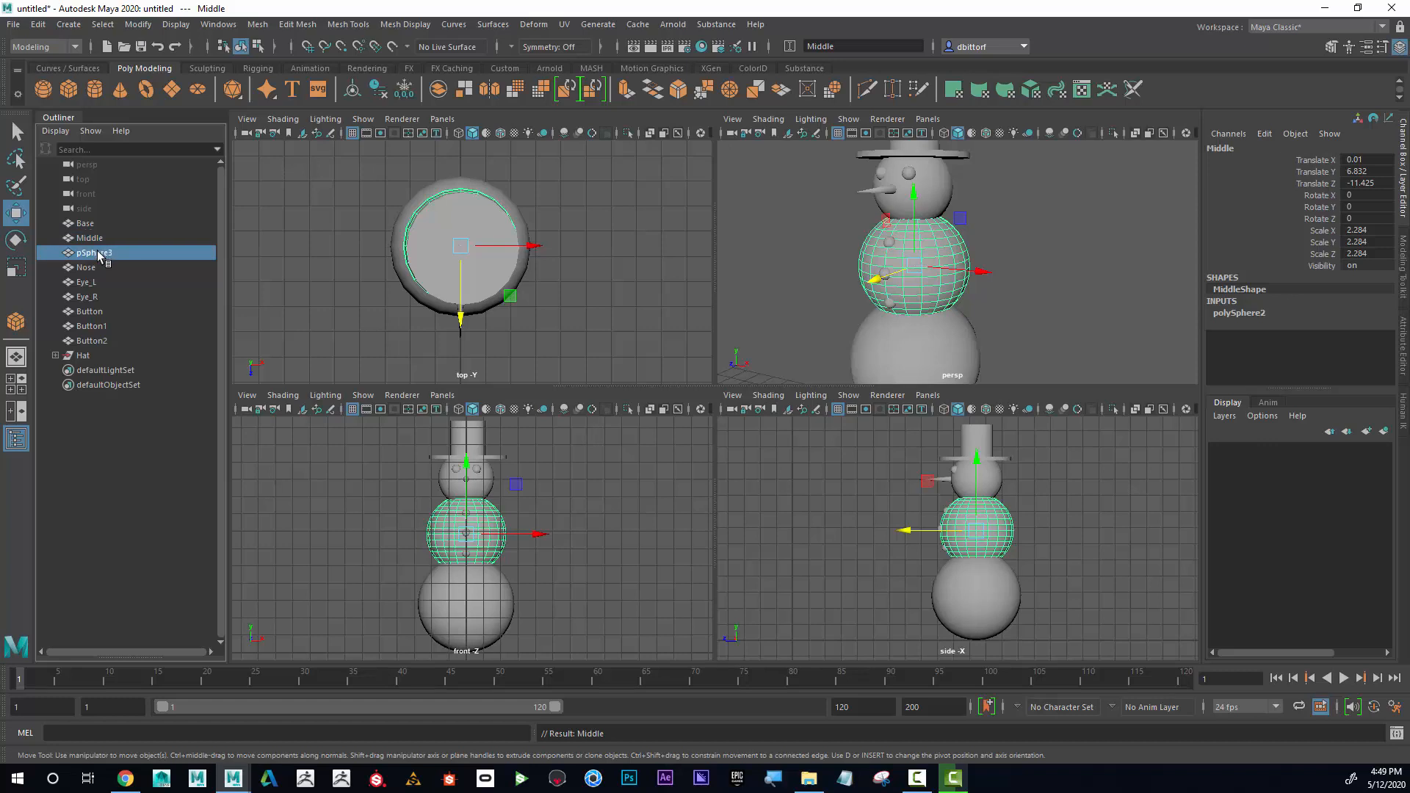
click(107, 253)
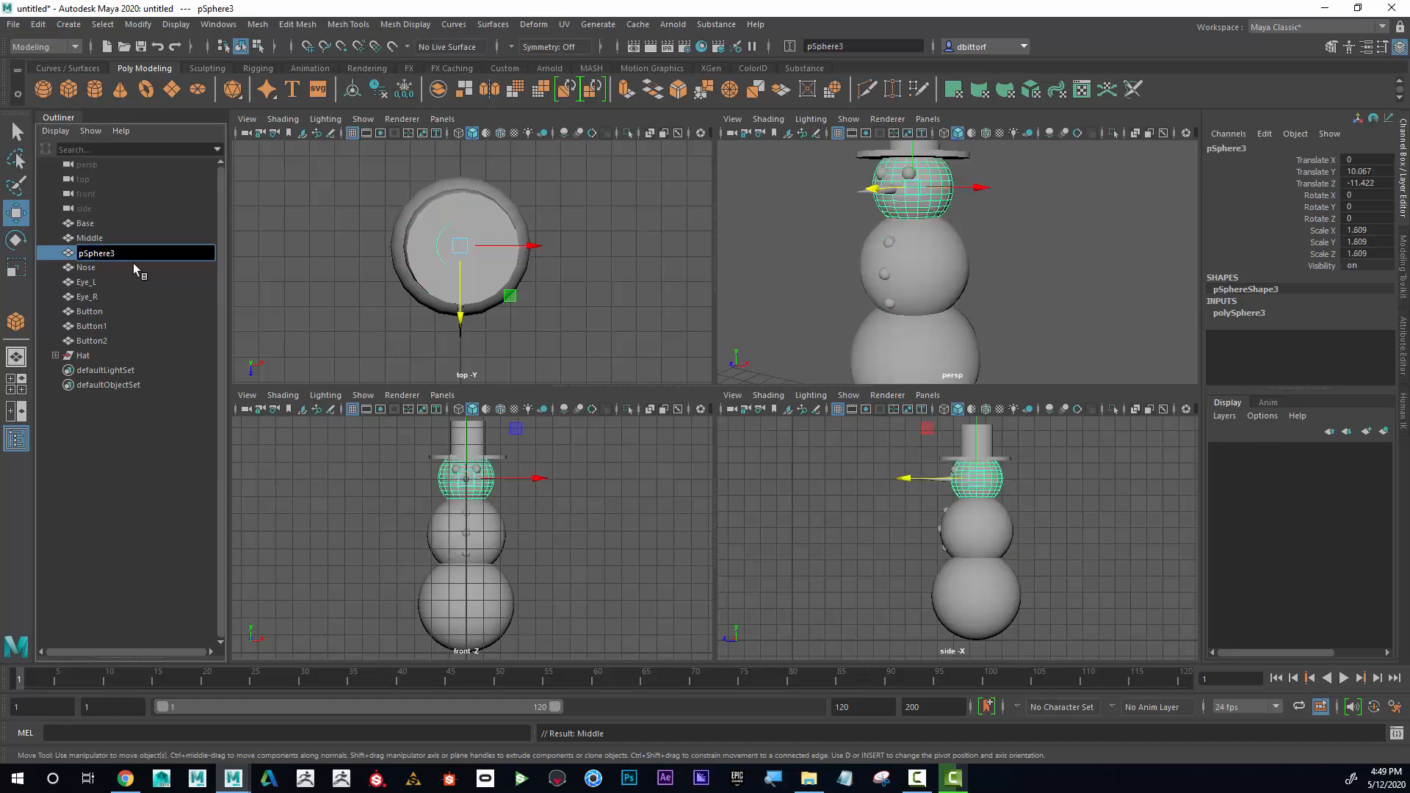
drag(128, 254, 55, 254)
text(Top)
key(Return)
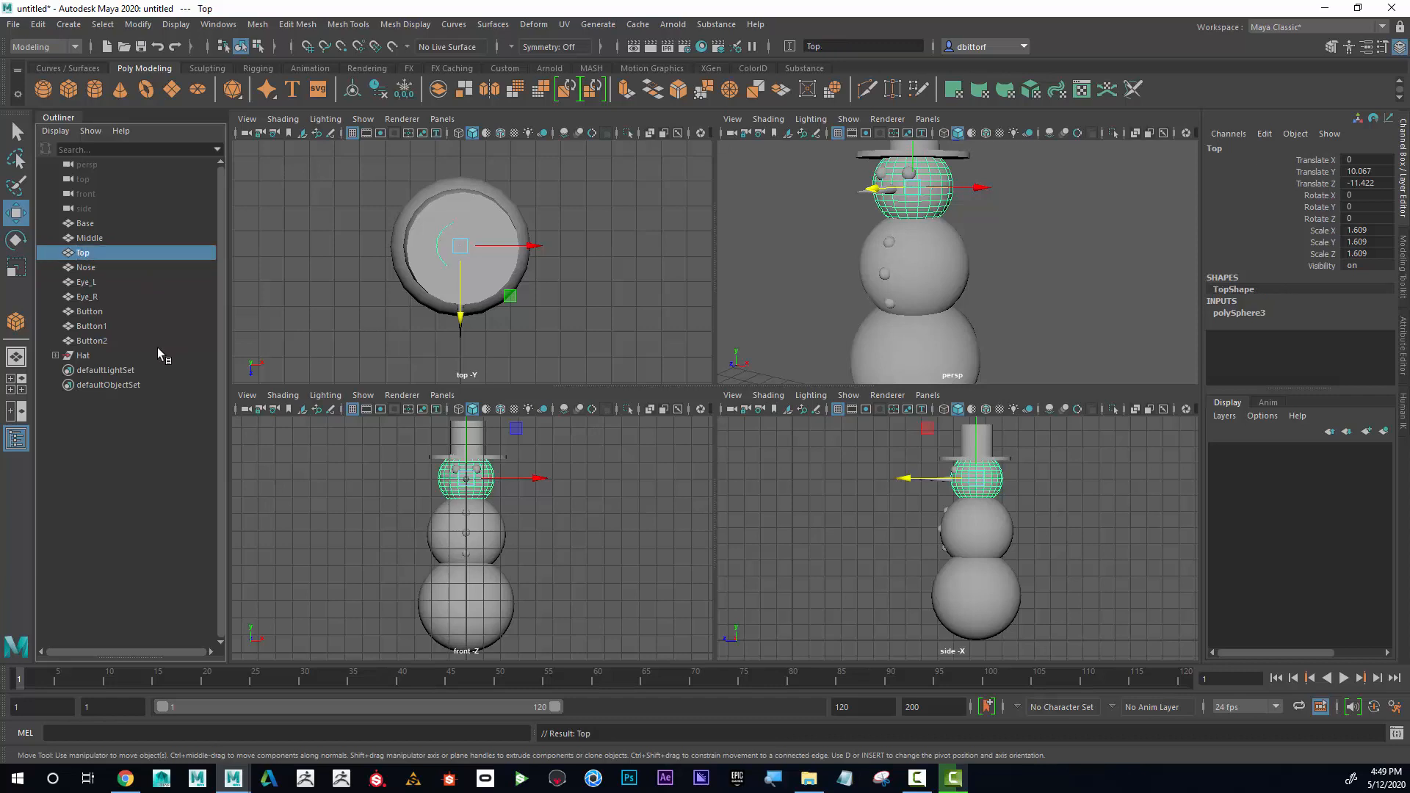
Group all the snowman parts from Base through Hat and name the new group Snowman.
scroll(1046, 314, down, 5)
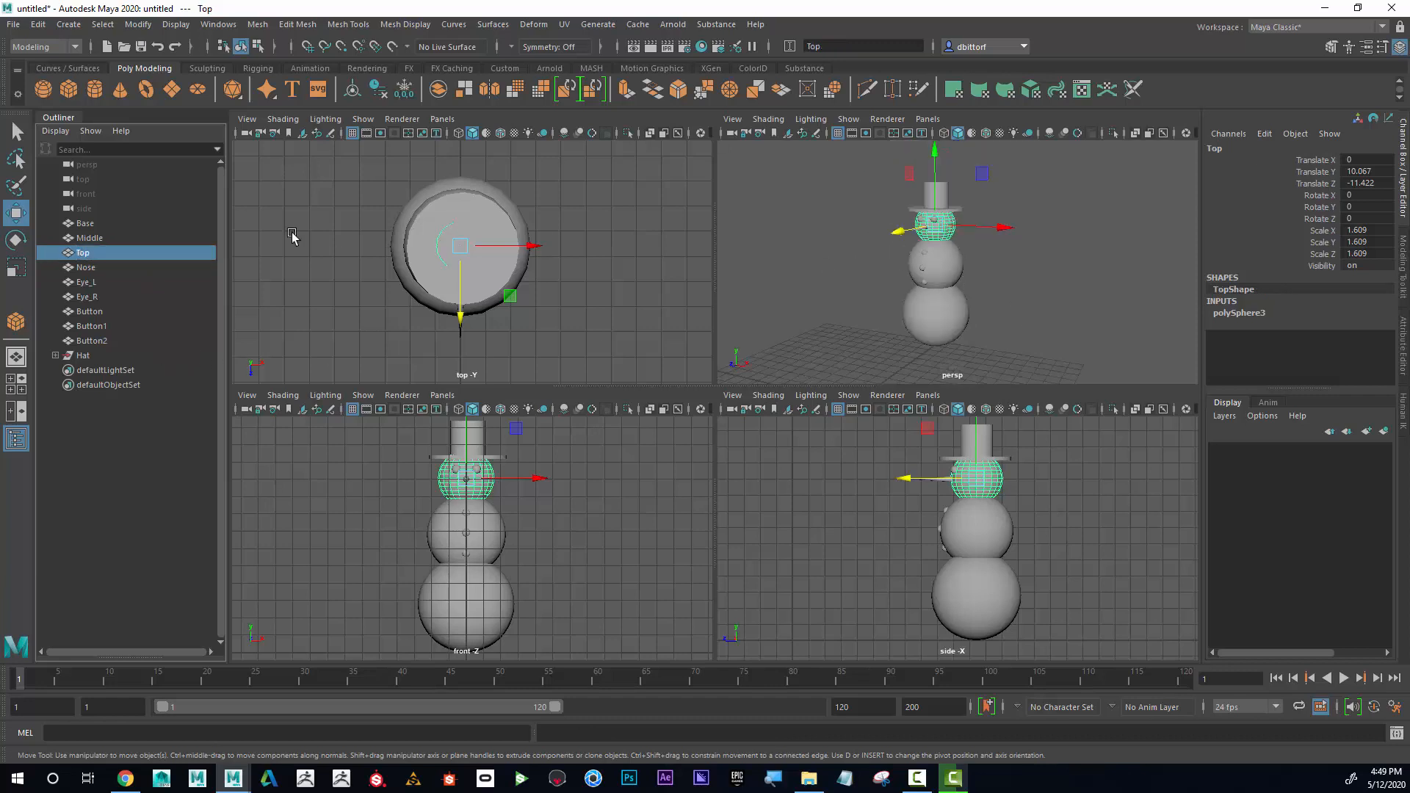
drag(94, 222, 94, 355)
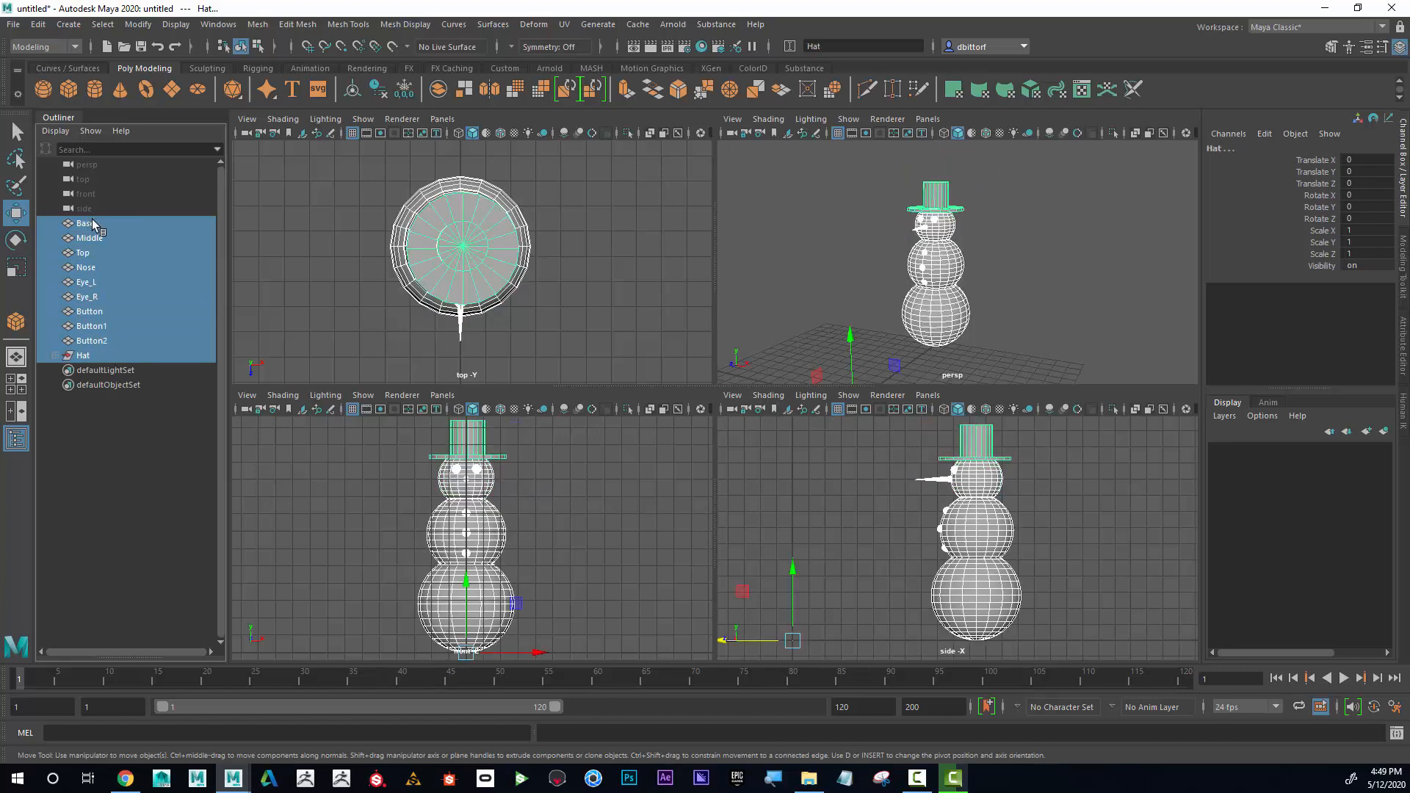
drag(94, 223, 114, 355)
key(ctrl+g)
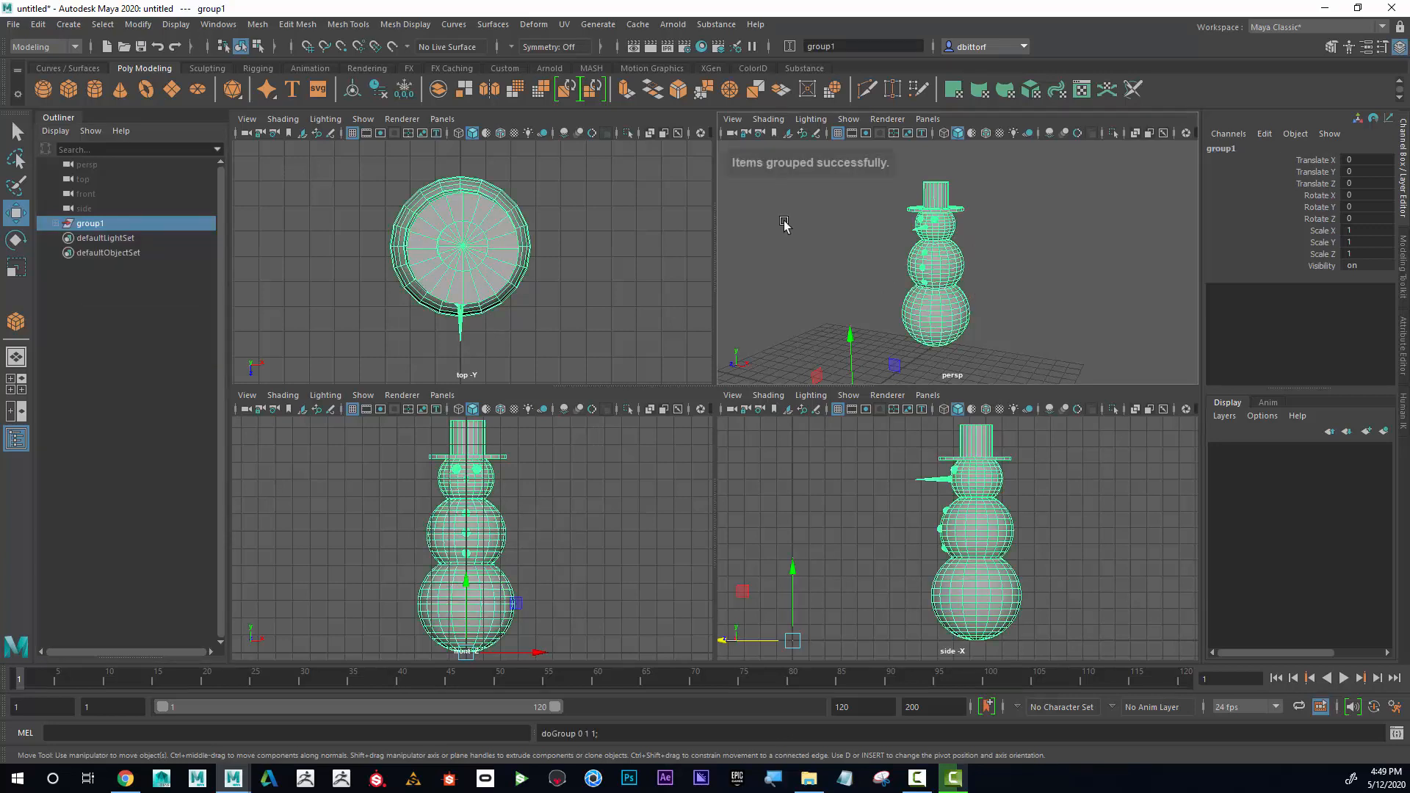
double_click(105, 224)
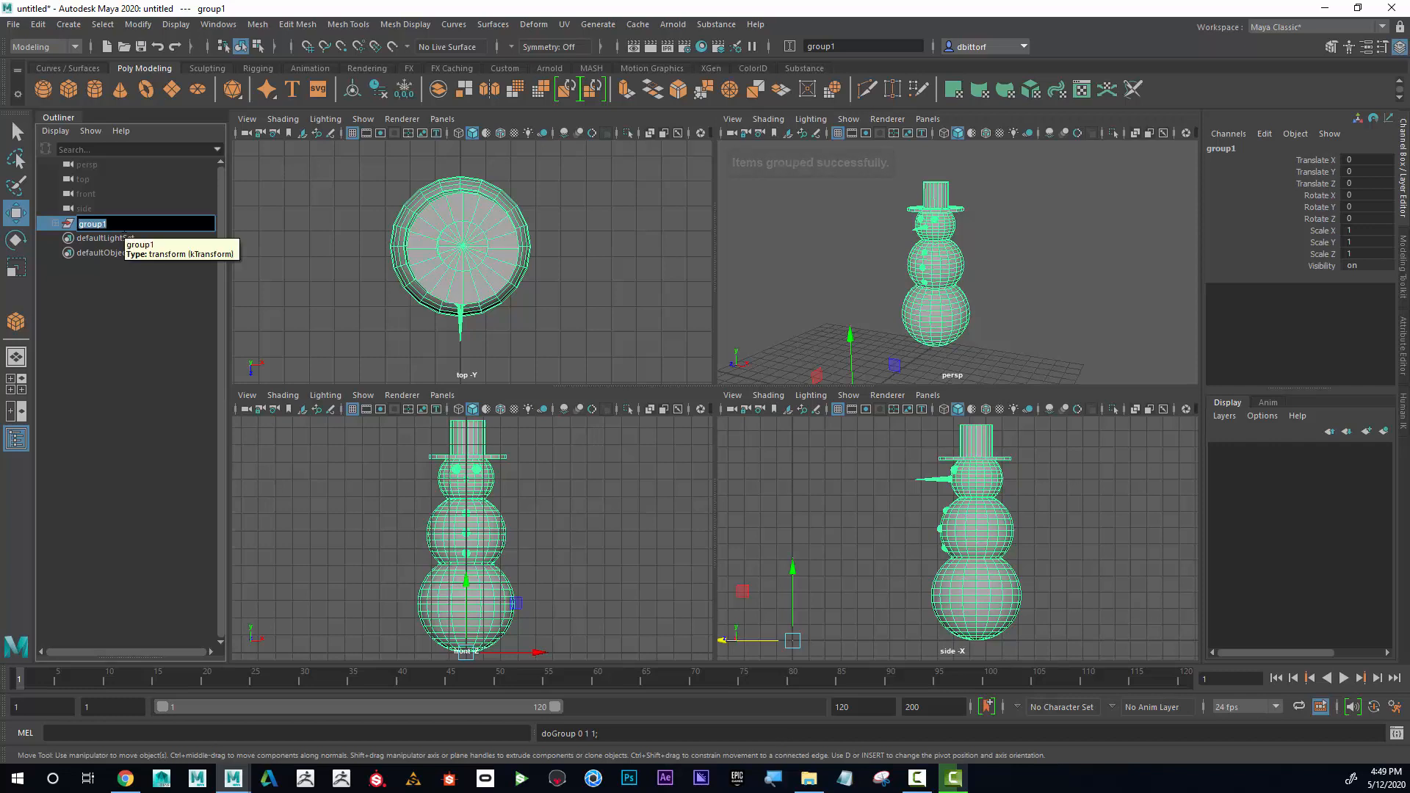
text(Snowman)
key(Return)
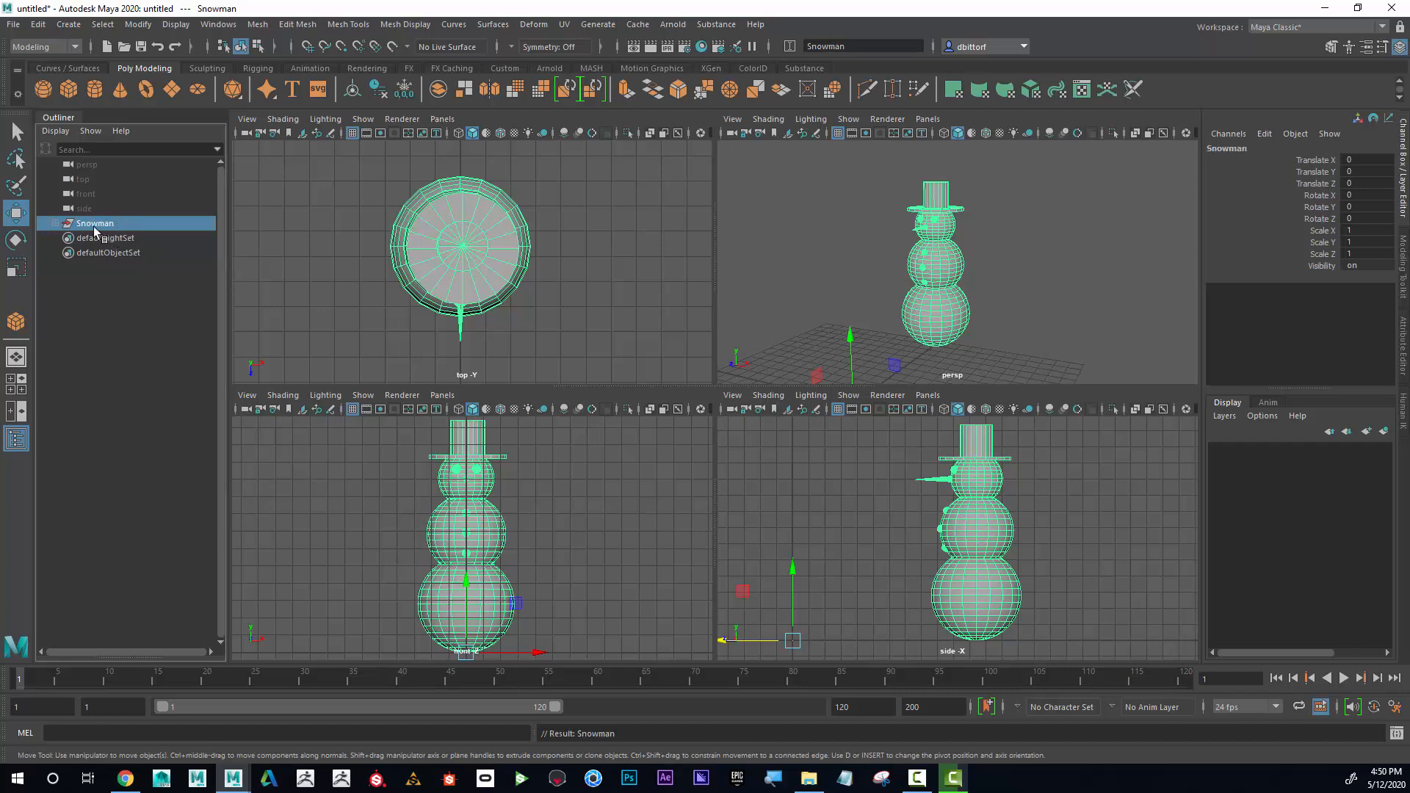
Expand the Snowman group and check its Button, Eye_R and Nose parts individually, ending with the whole group selected.
click(55, 225)
click(98, 327)
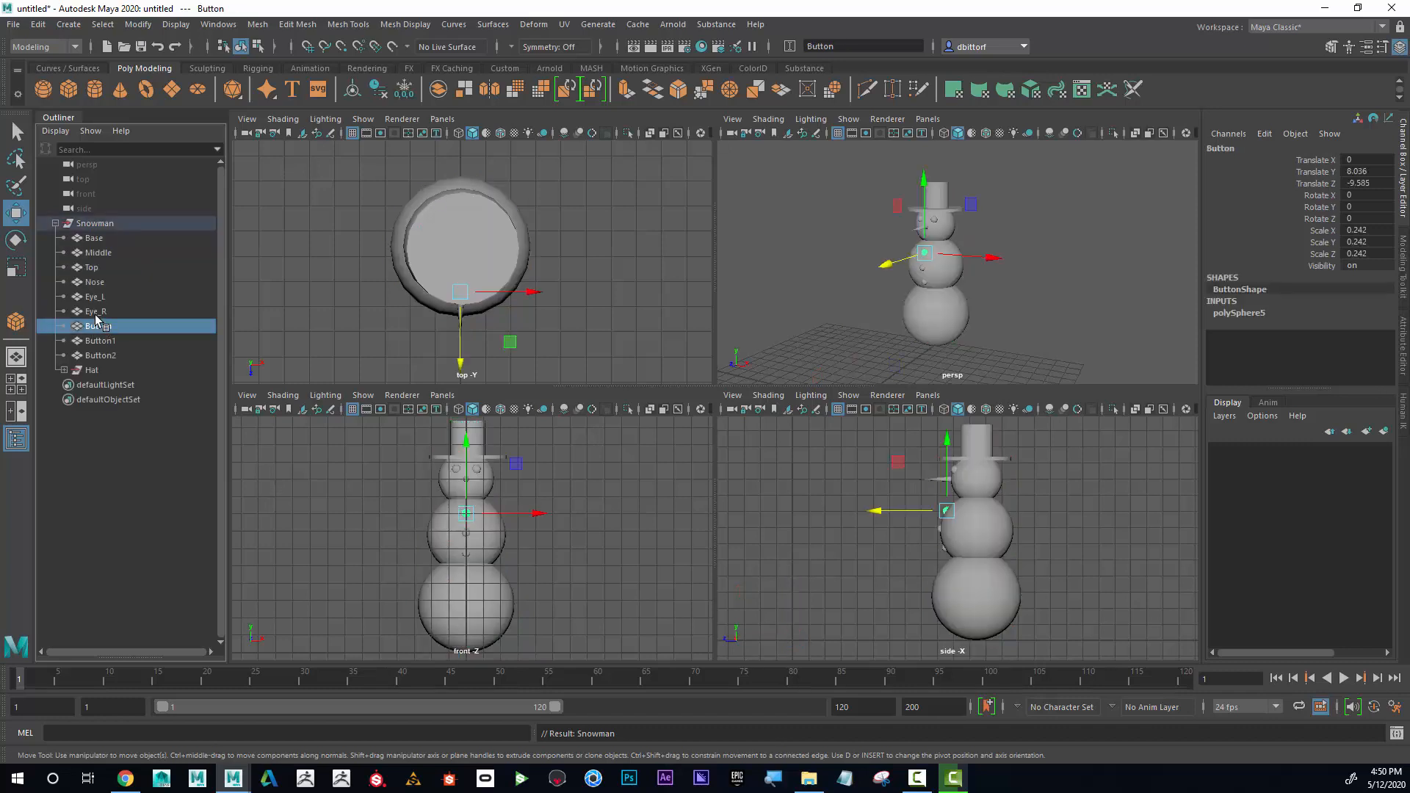
click(98, 311)
click(97, 285)
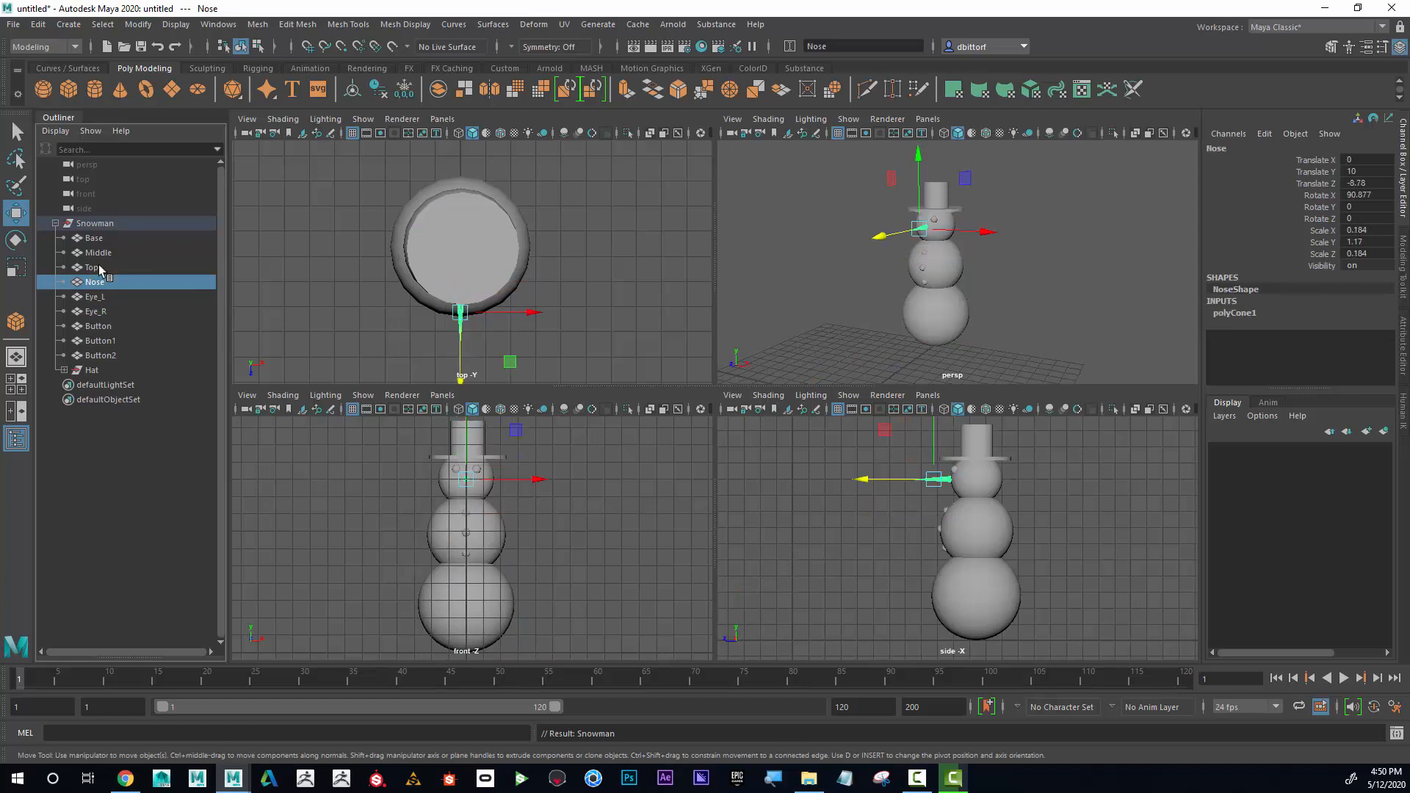
click(93, 224)
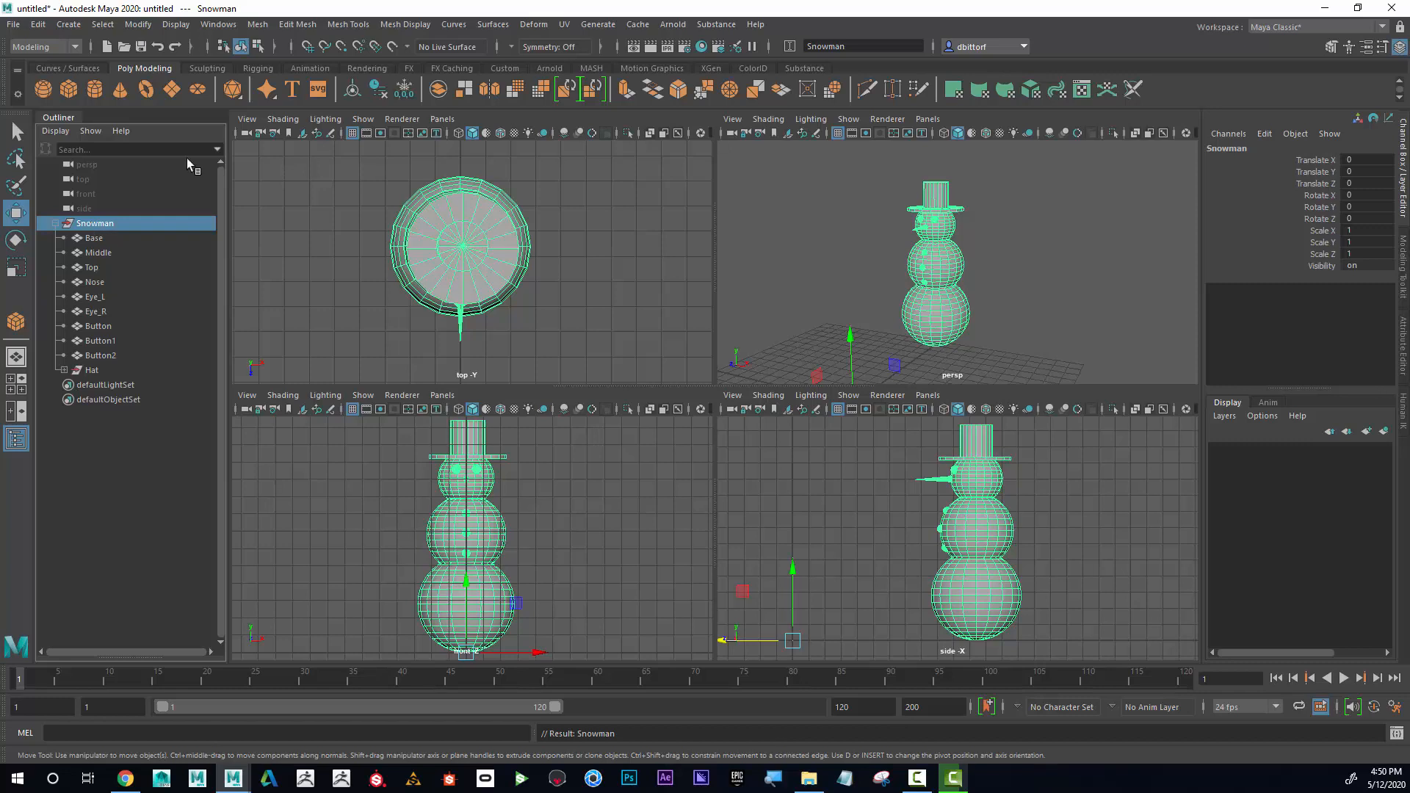
Select the Middle, Base and Top spheres individually on the model in the perspective view.
click(956, 255)
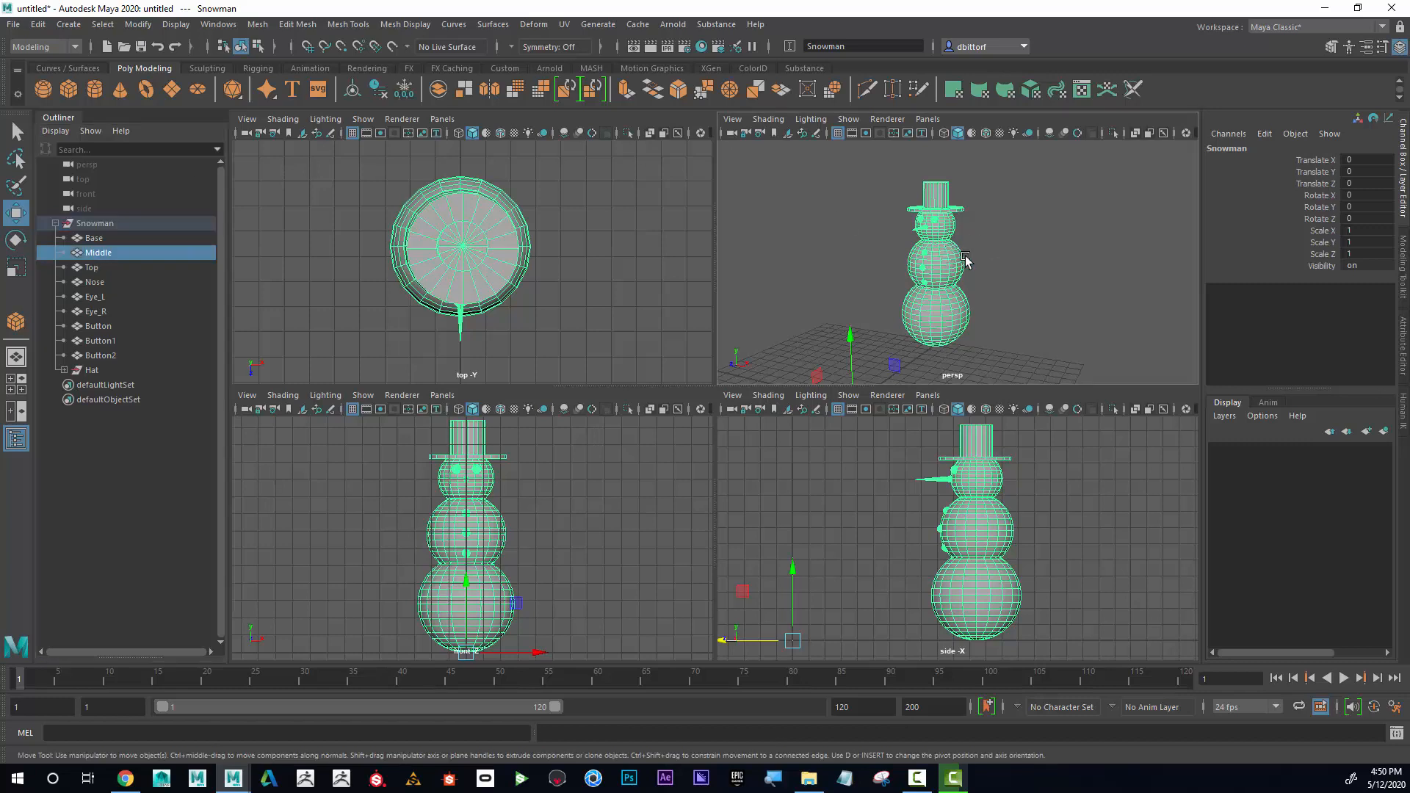
click(933, 309)
click(949, 224)
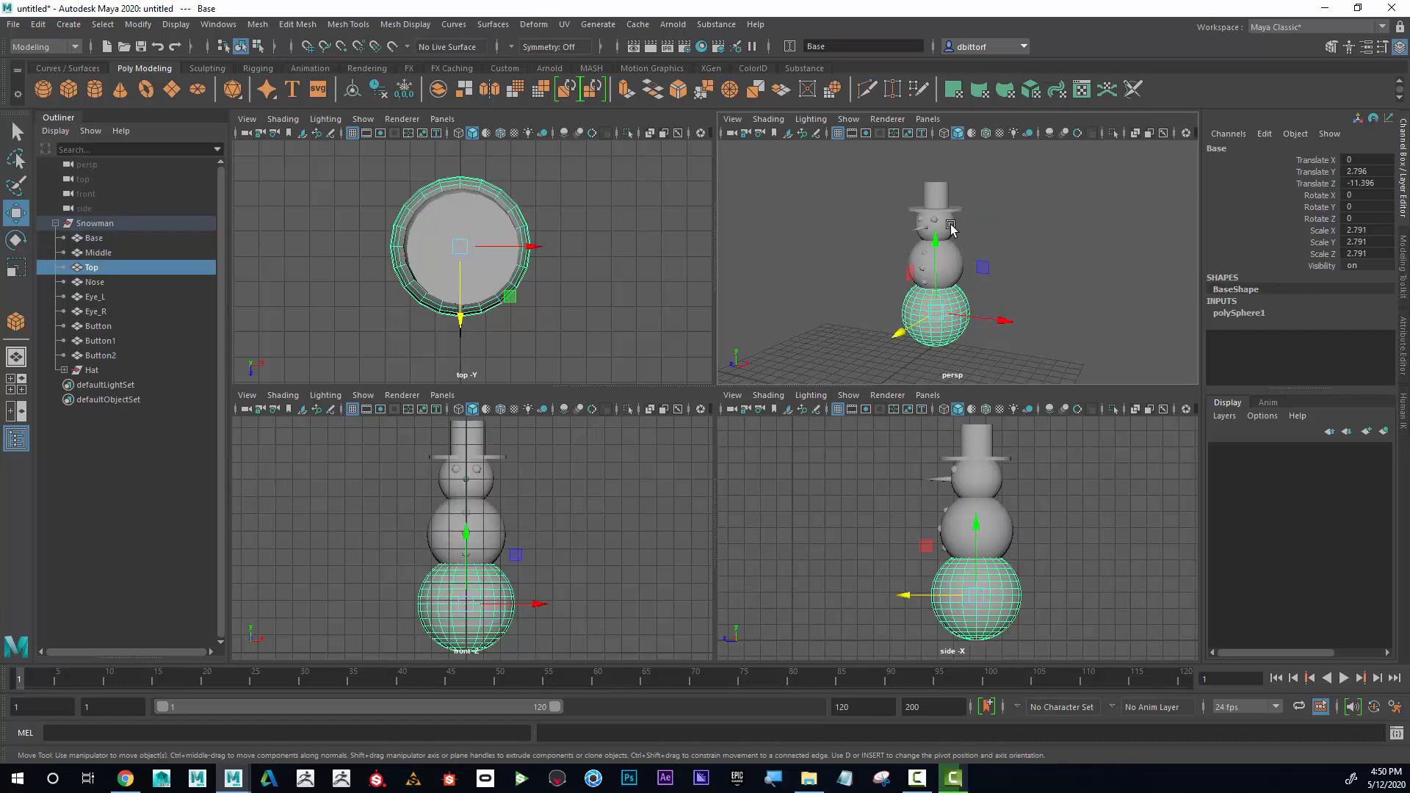
click(941, 271)
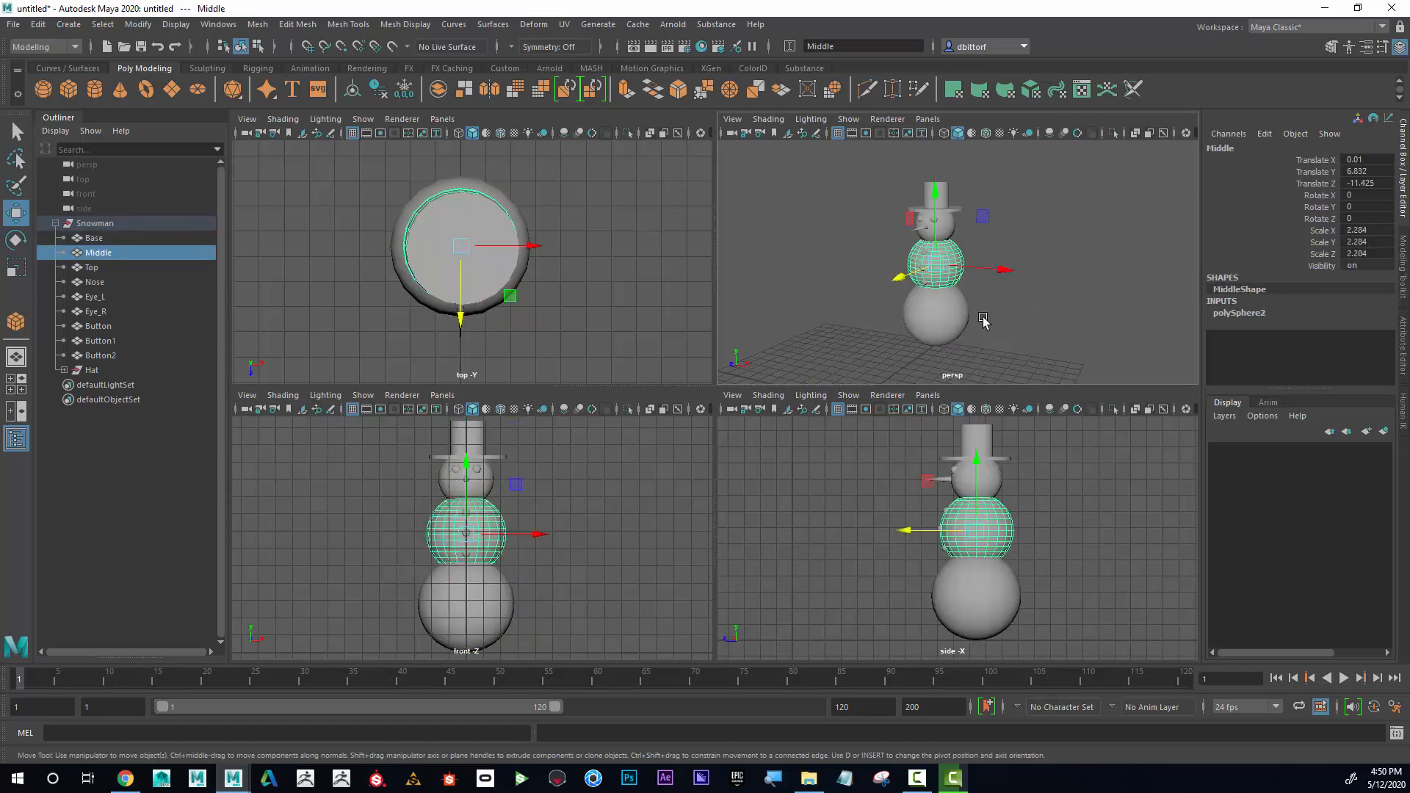
click(953, 312)
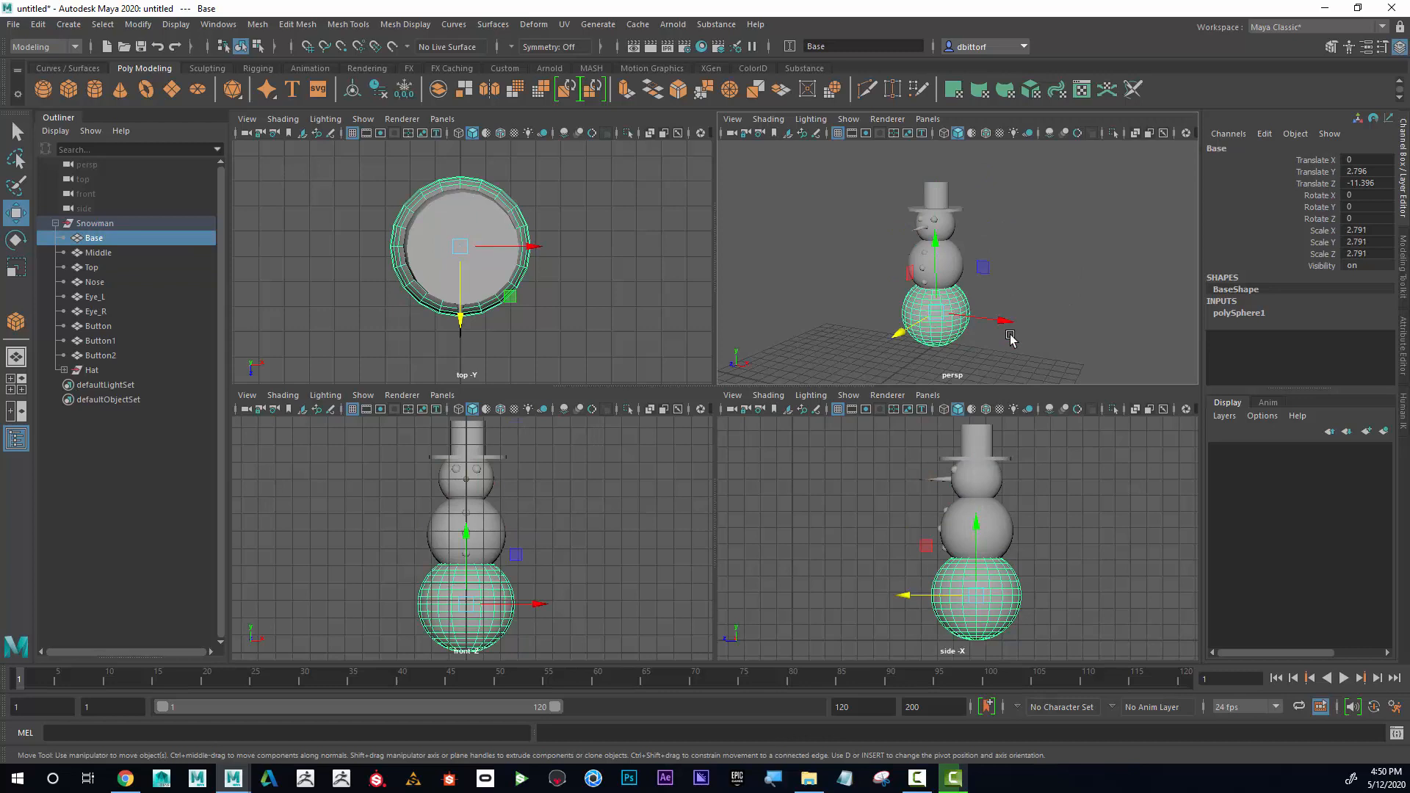
click(956, 265)
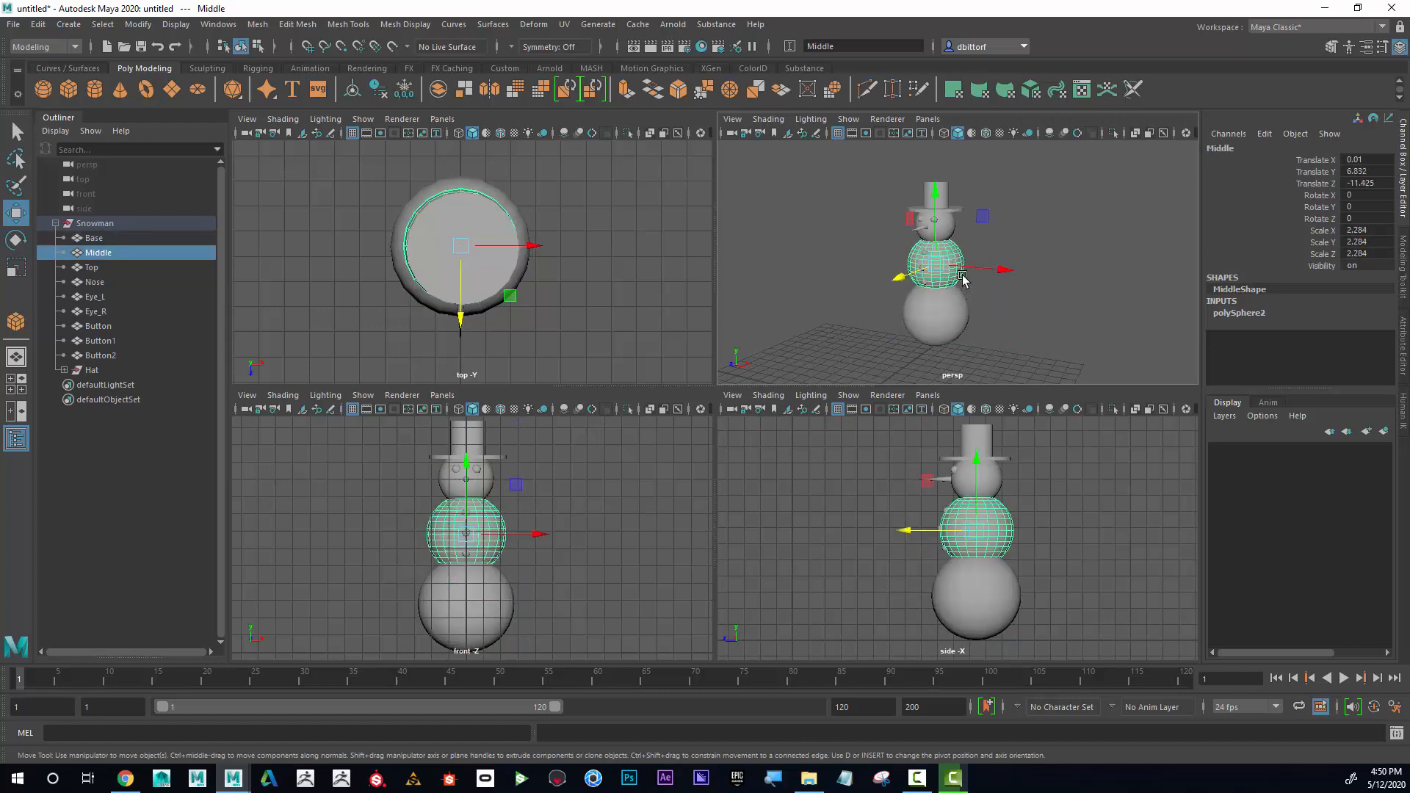
Center the pivot of the whole Snowman group and move the group to about X 0.511, Z 2.026.
key(Up)
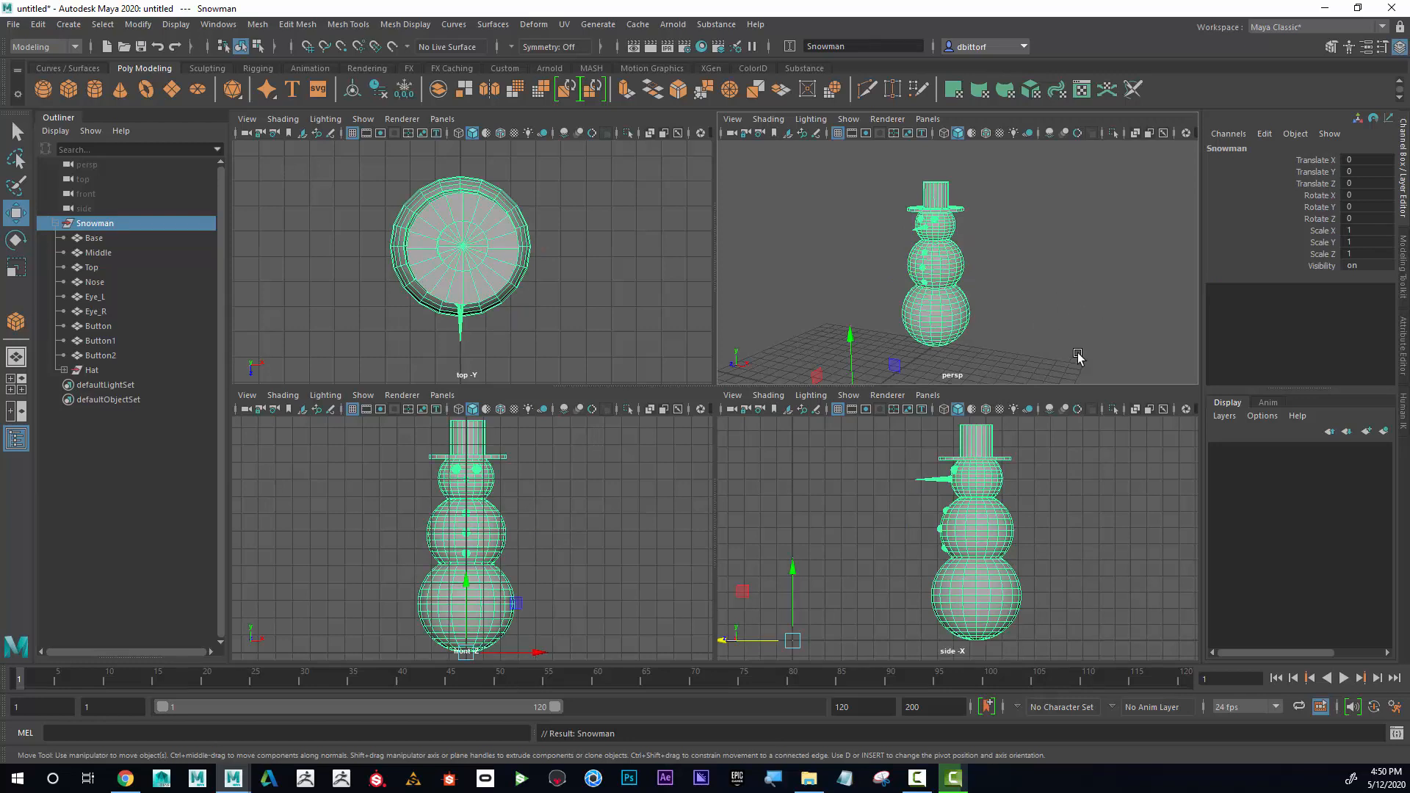
alt+right_drag(1079, 360, 955, 334)
alt+drag(955, 334, 1021, 286)
alt+middle_drag(1021, 285, 1027, 285)
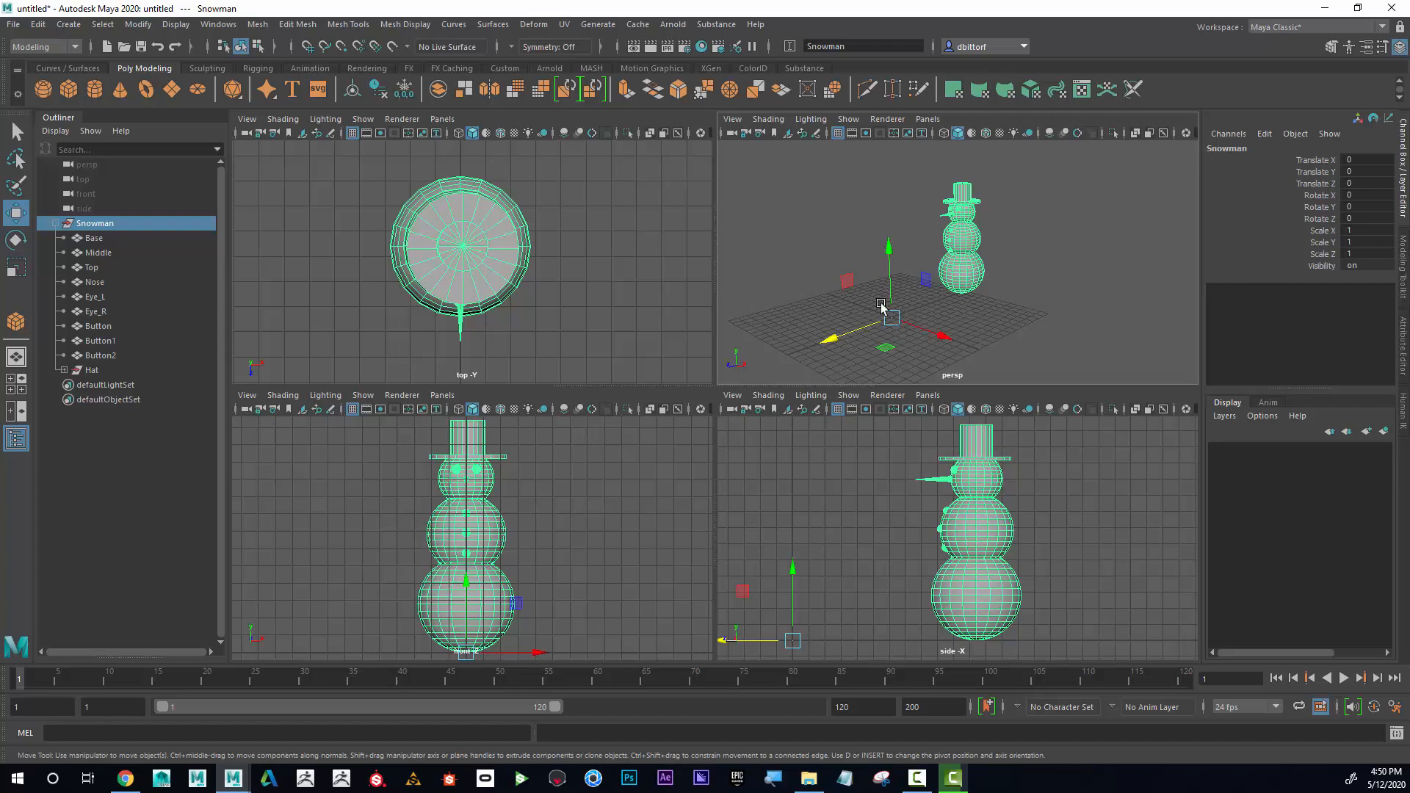
alt+drag(943, 323, 983, 318)
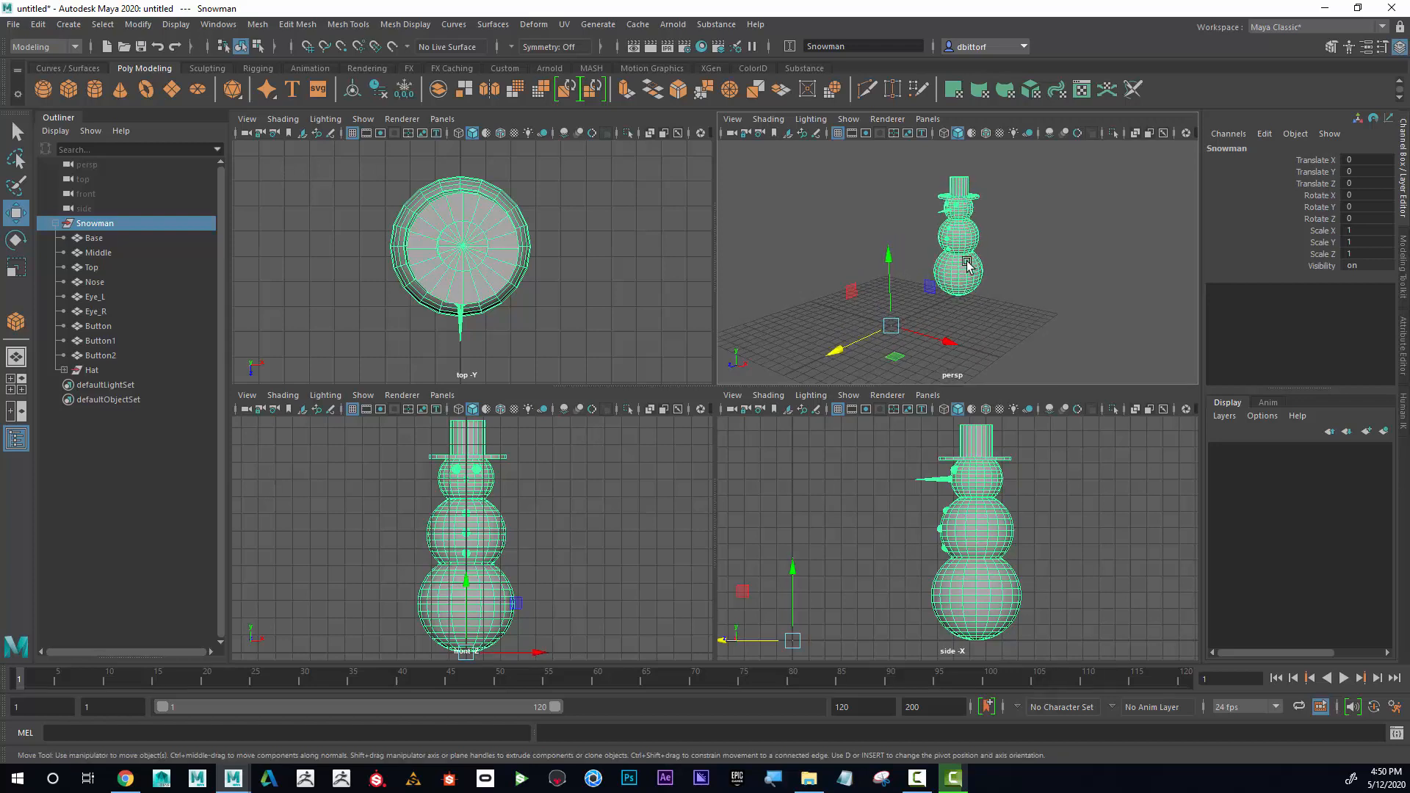
click(851, 291)
click(138, 24)
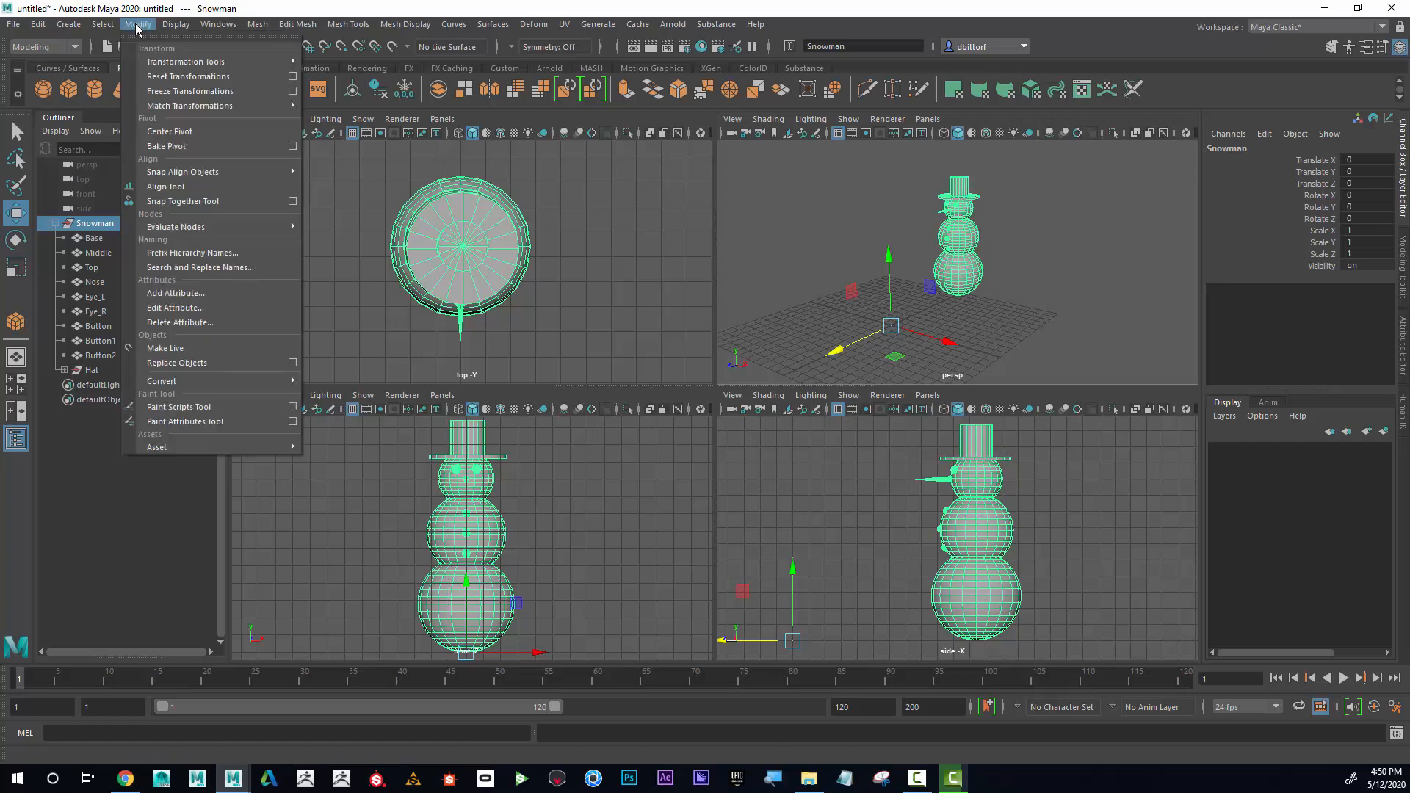
click(171, 131)
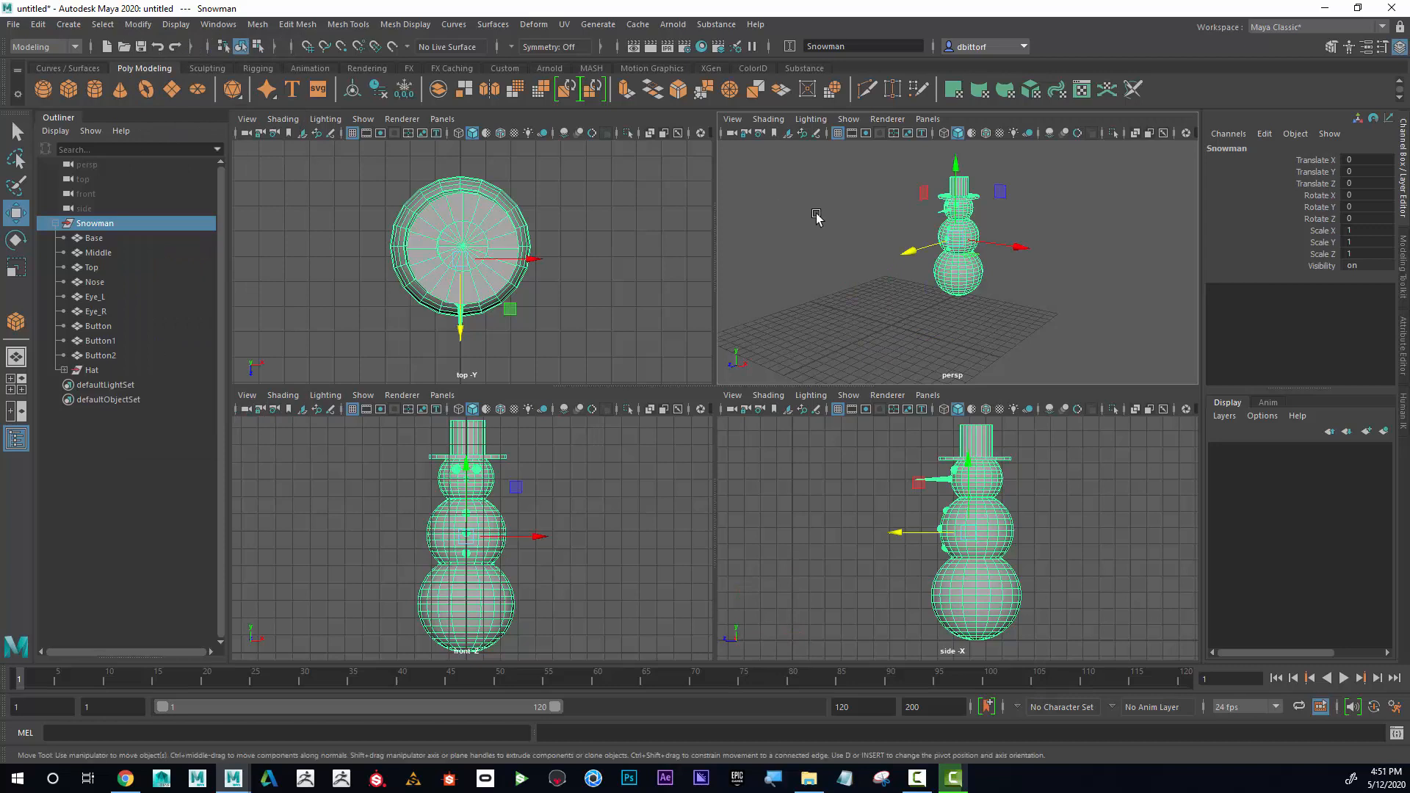
mouse_move(1032, 227)
alt+mouse_down()
mouse_move(859, 223)
mouse_move(1040, 229)
mouse_move(1102, 263)
mouse_move(1033, 243)
alt+mouse_up()
drag(920, 254, 979, 261)
Try moving only the Middle sphere forward along Z, away from the rest of the snowman, and undo the move.
click(970, 231)
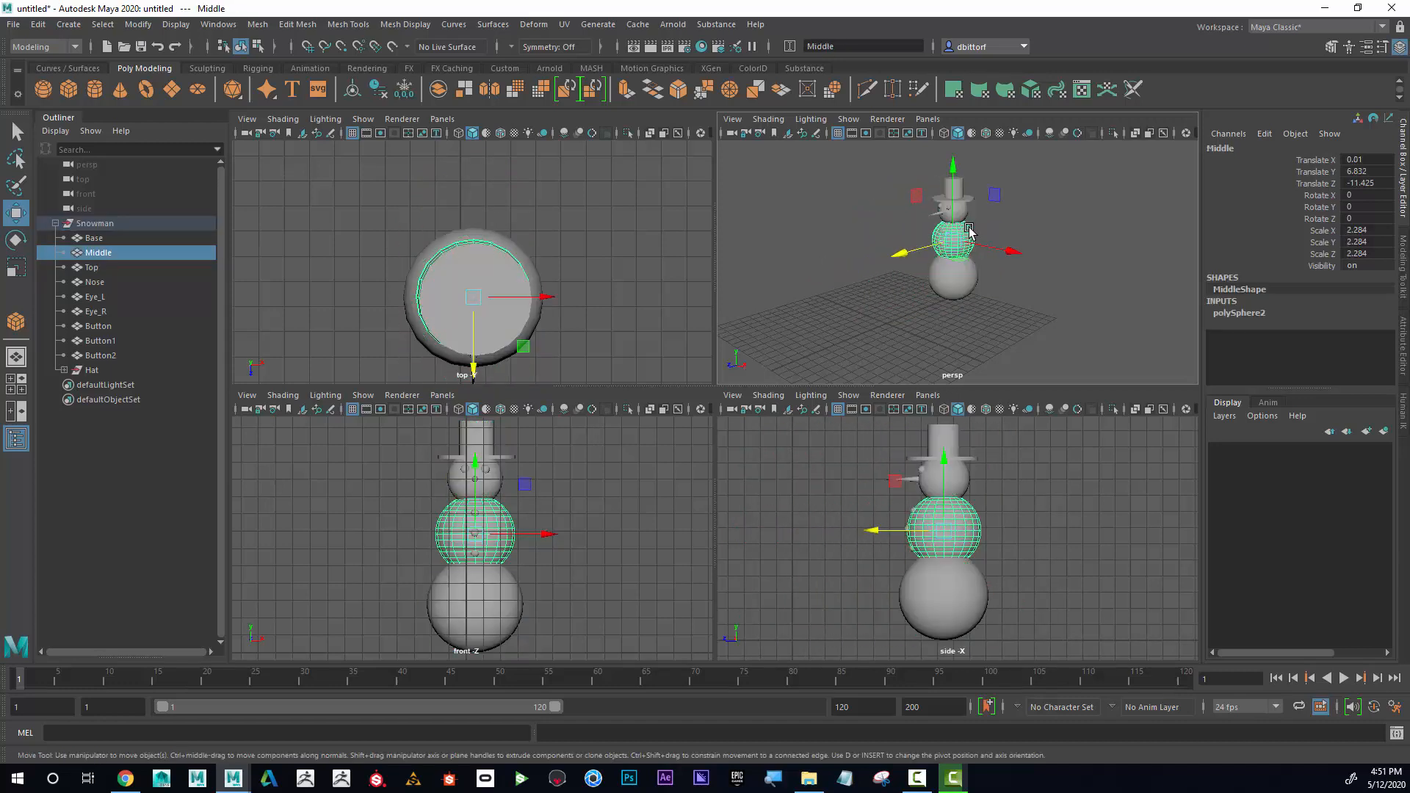
drag(925, 242, 805, 290)
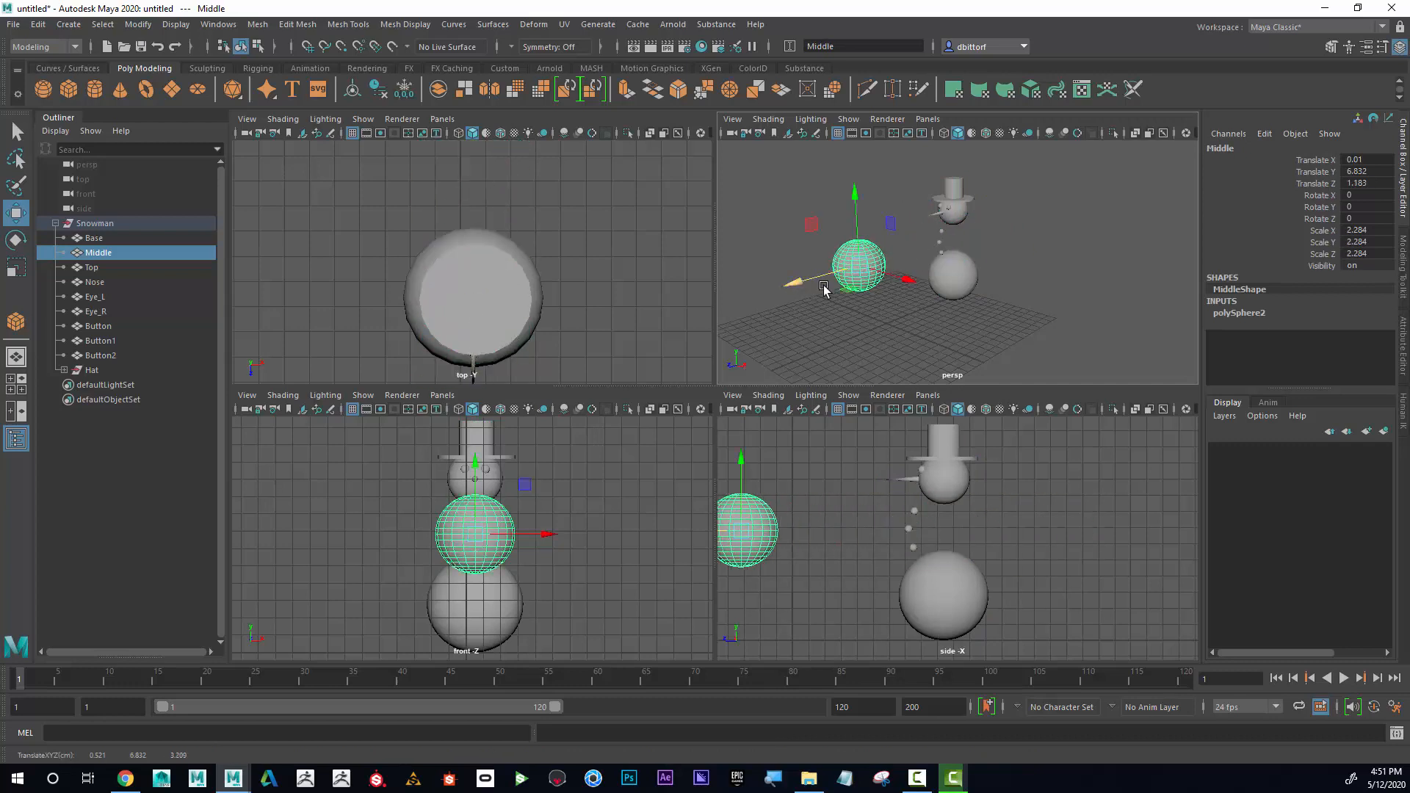
key(ctrl+z)
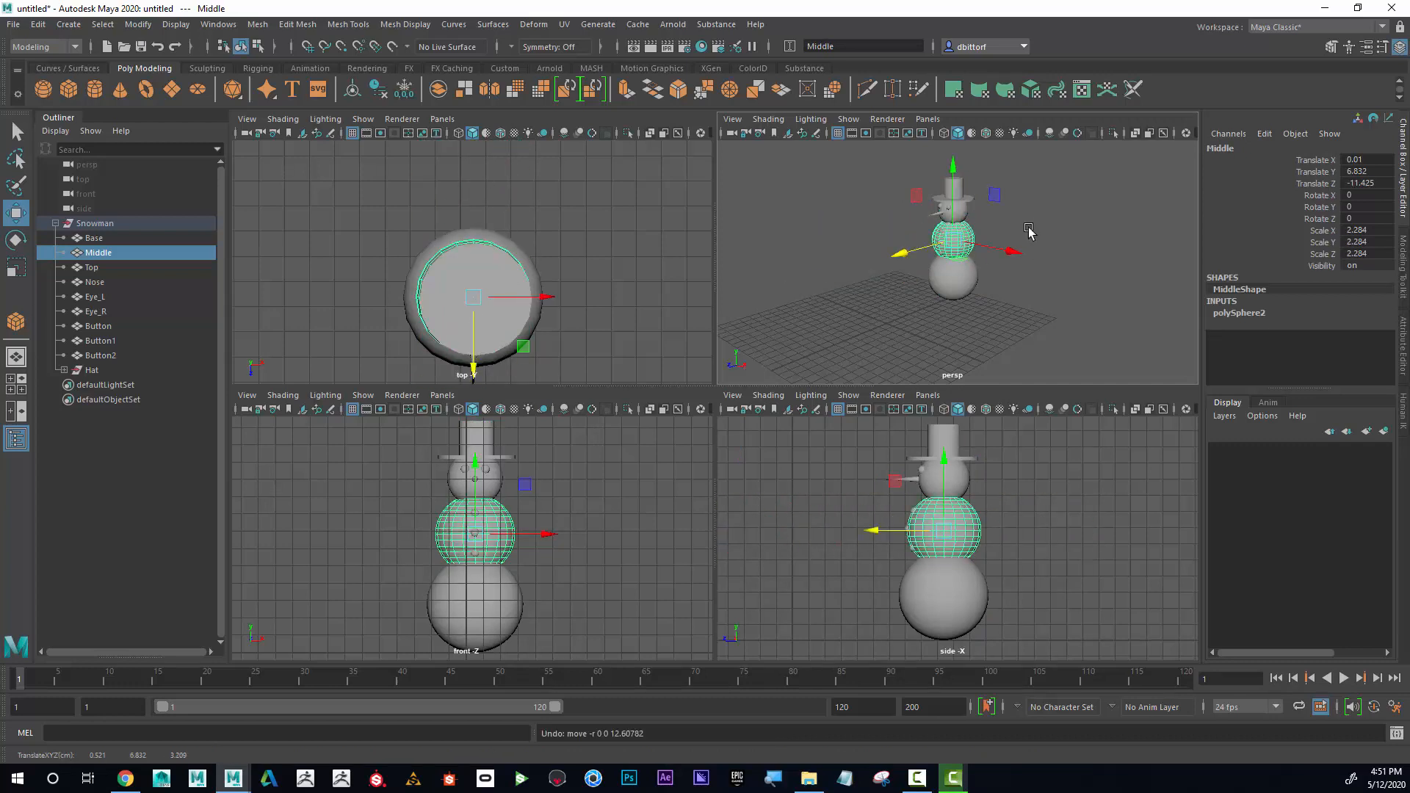
Go up the hierarchy from the Middle sphere to reselect the whole Snowman group.
alt+middle_drag(1028, 231, 1028, 244)
alt+right_drag(1028, 244, 1086, 227)
alt+middle_drag(1108, 245, 1114, 266)
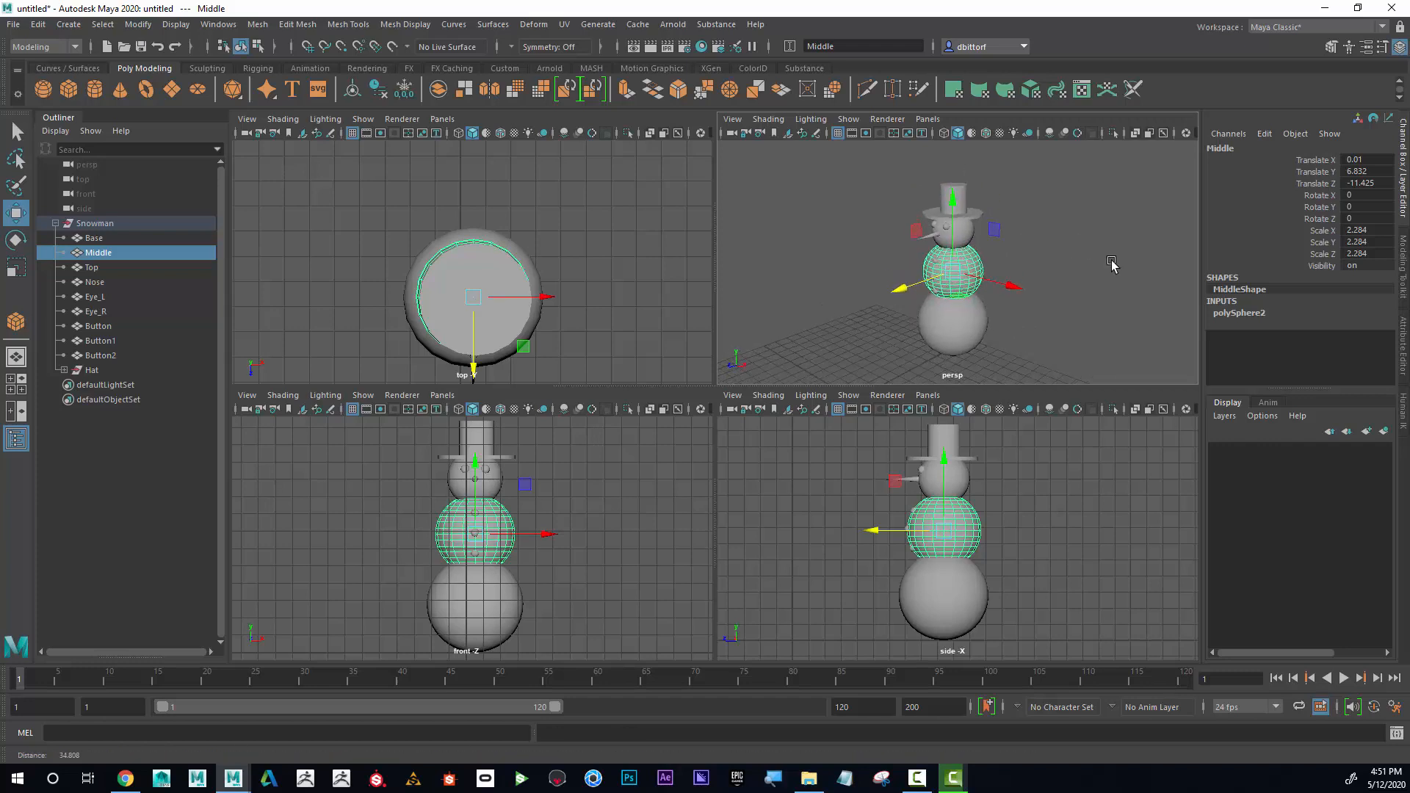
mouse_move(1114, 266)
alt+mouse_down()
mouse_move(1112, 250)
mouse_move(1124, 253)
mouse_move(1108, 251)
alt+mouse_up()
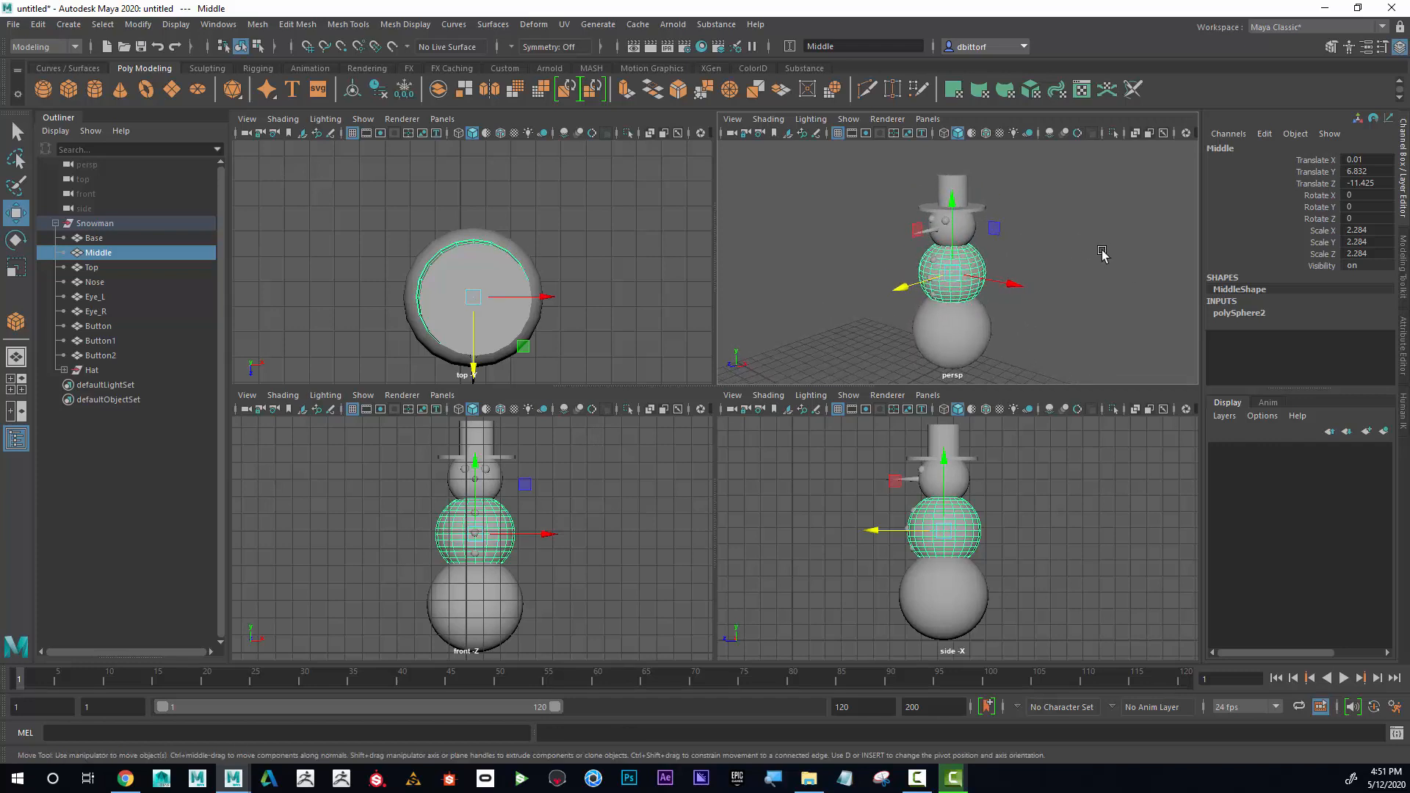
key(Up)
drag(970, 276, 972, 275)
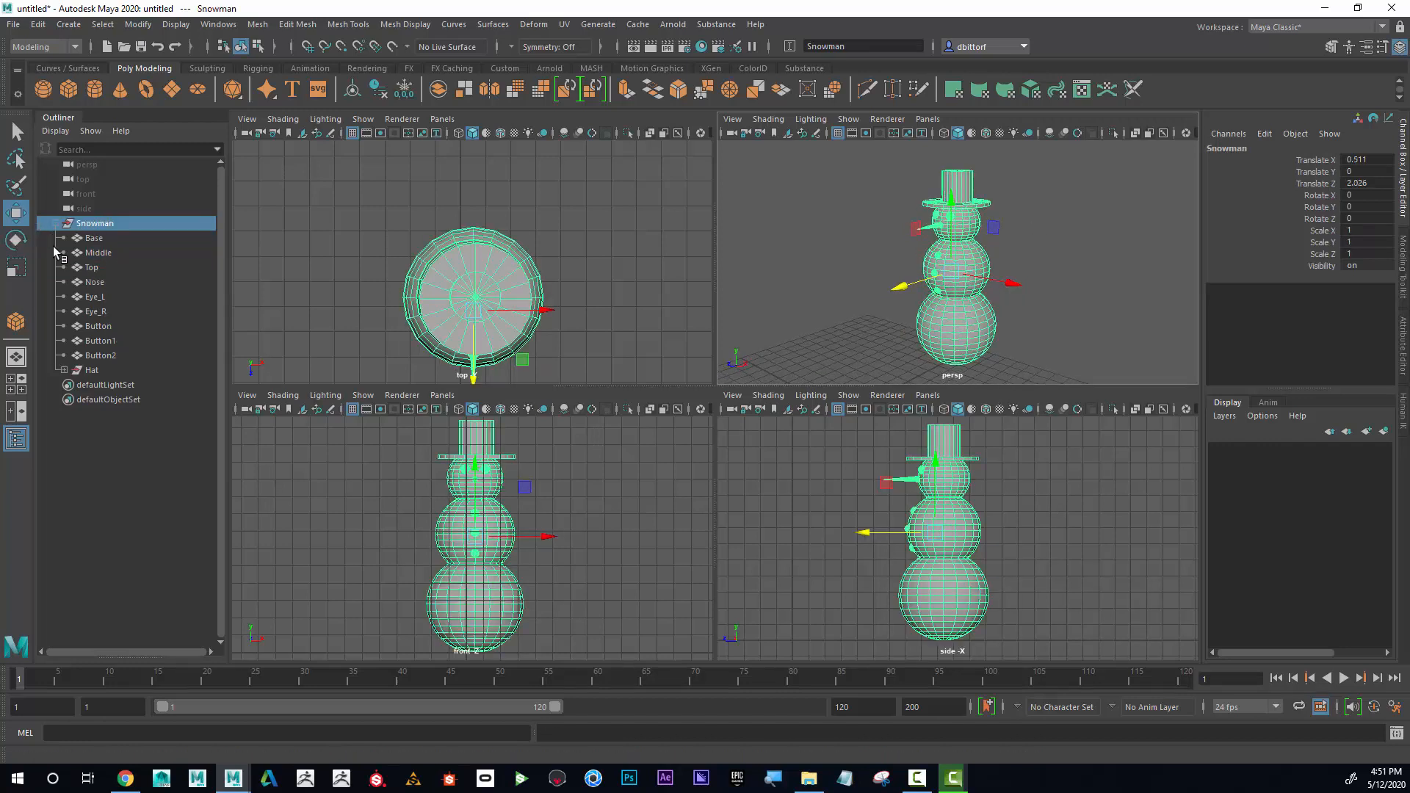
Center the pivot of the Hat group on the hat geometry.
click(95, 369)
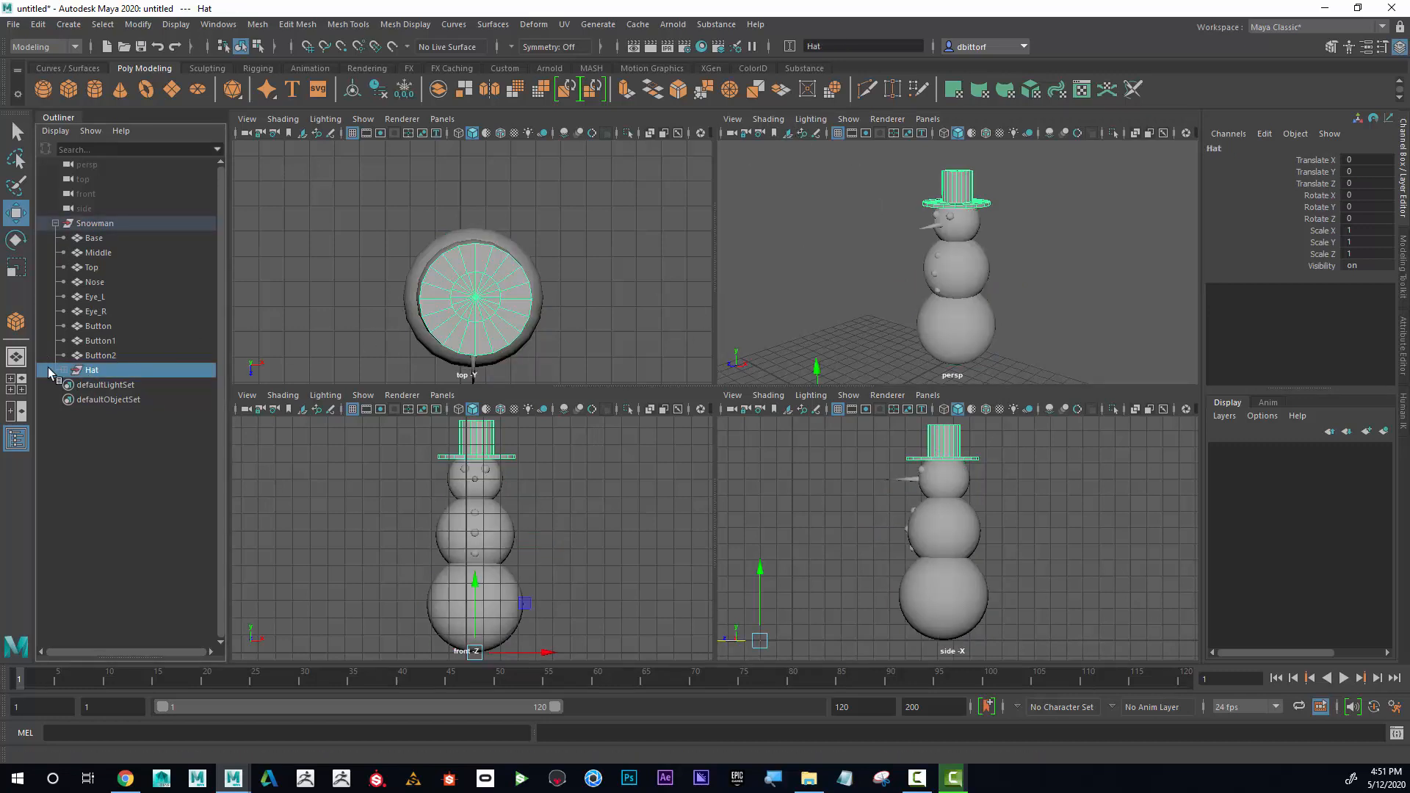
scroll(918, 337, down, 3)
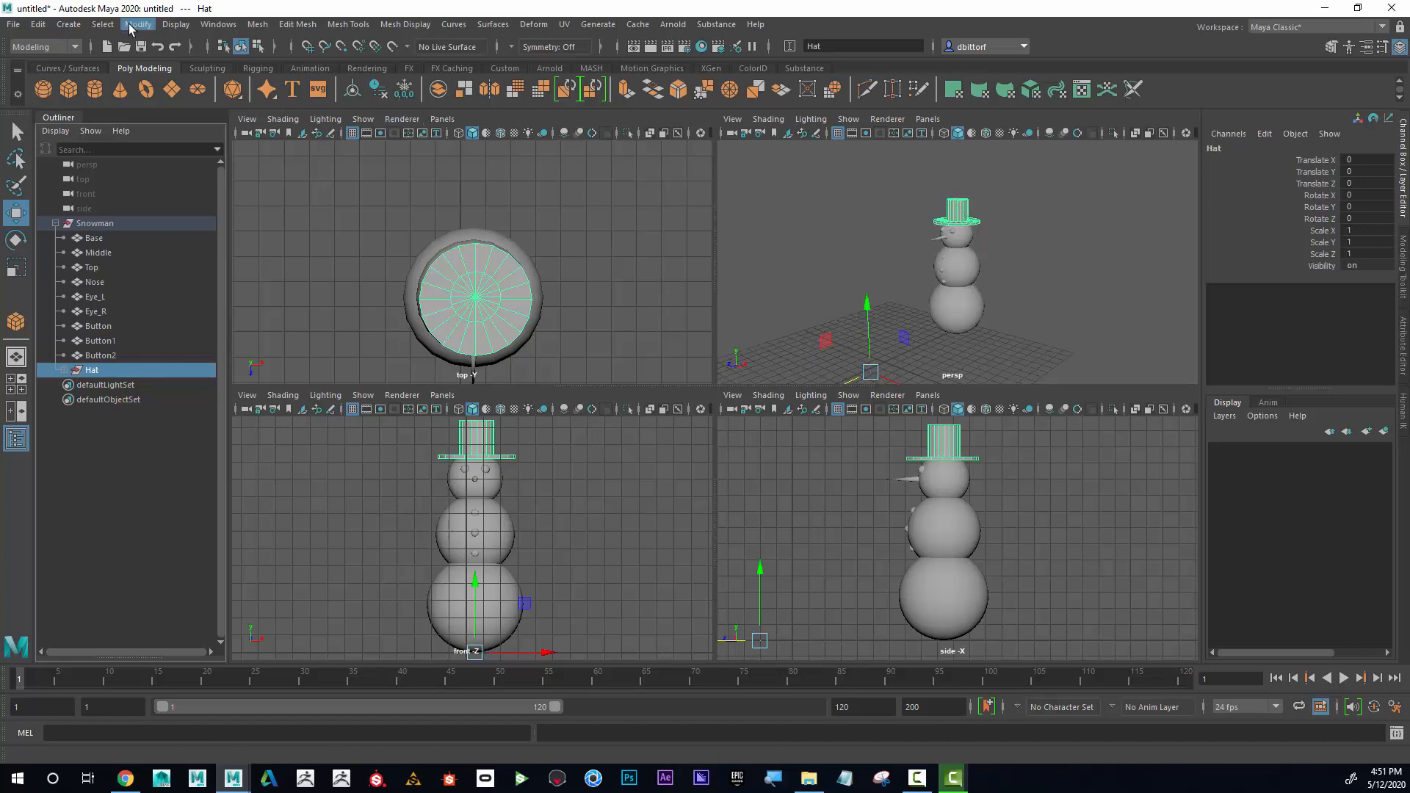
click(129, 27)
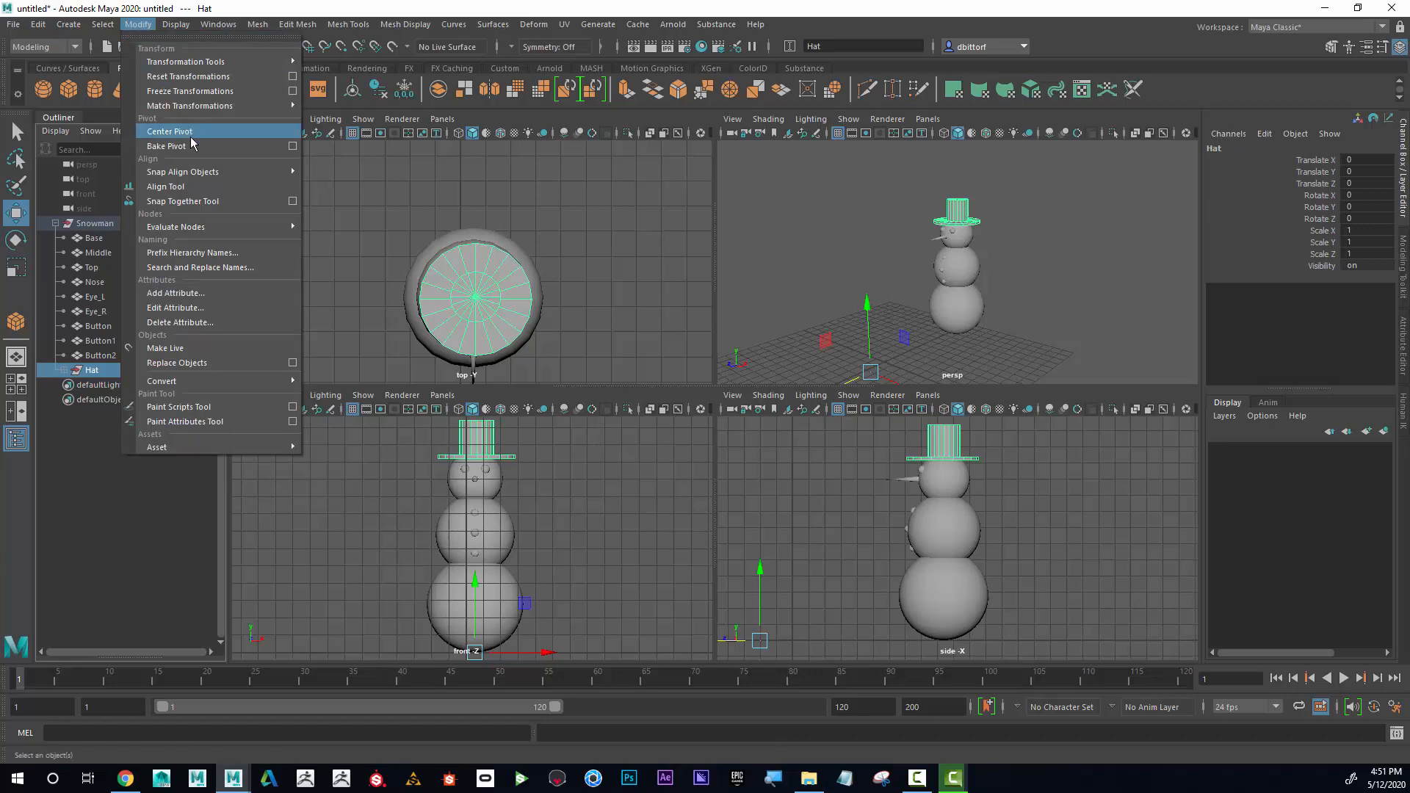
click(169, 131)
scroll(1075, 261, up, 2)
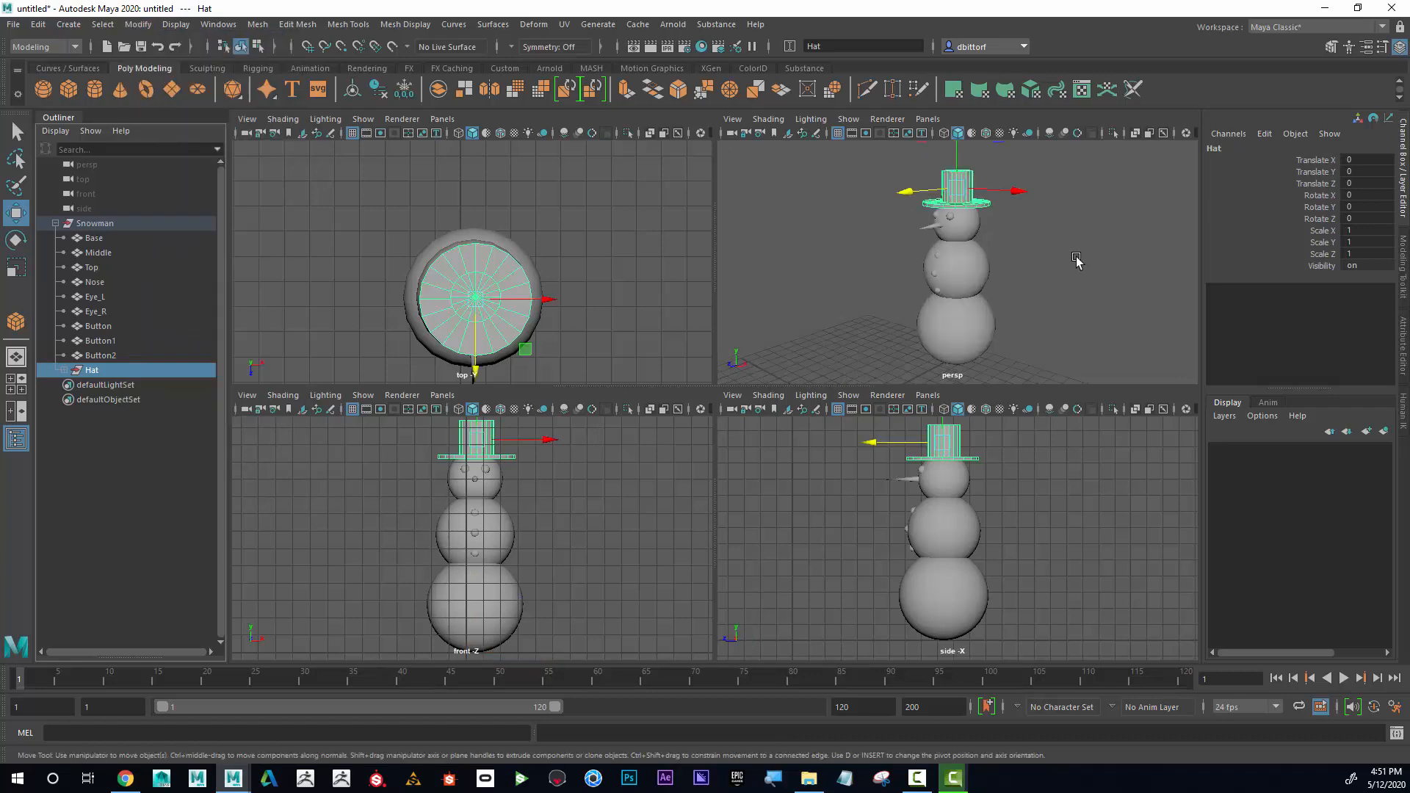
Collapse the Snowman group's hierarchy in the Outliner and view the finished model.
click(55, 223)
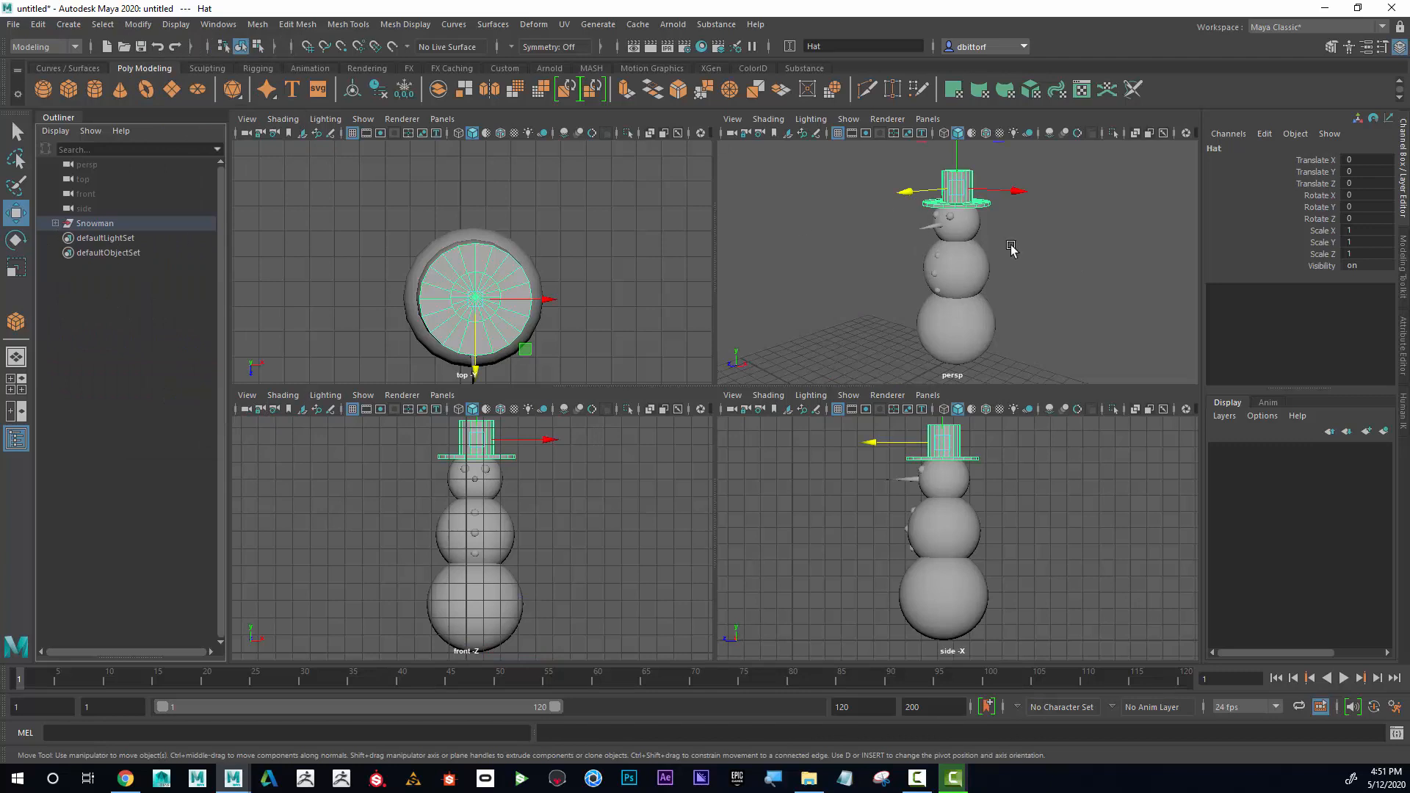
alt+drag(1075, 277, 1087, 277)
alt+middle_drag(1086, 277, 1073, 276)
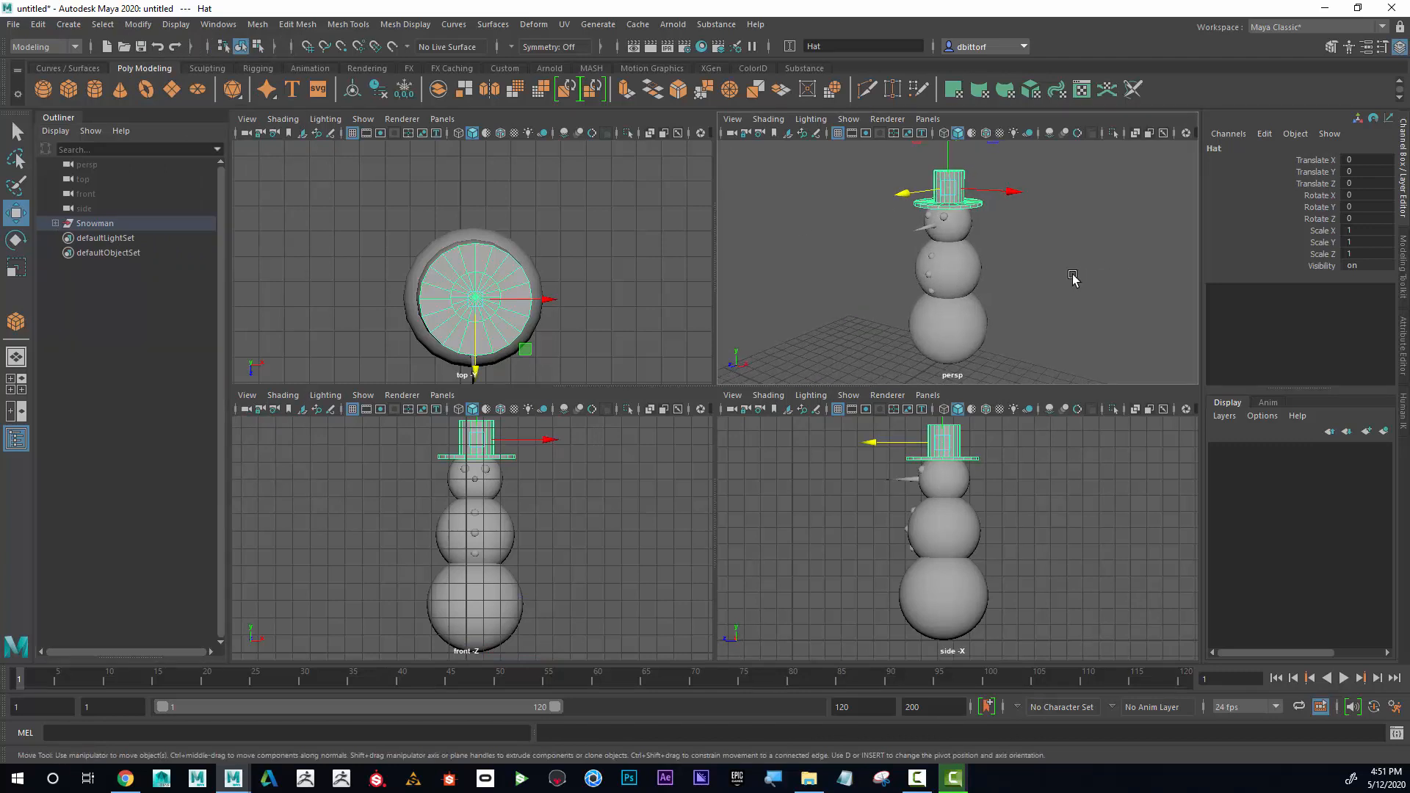